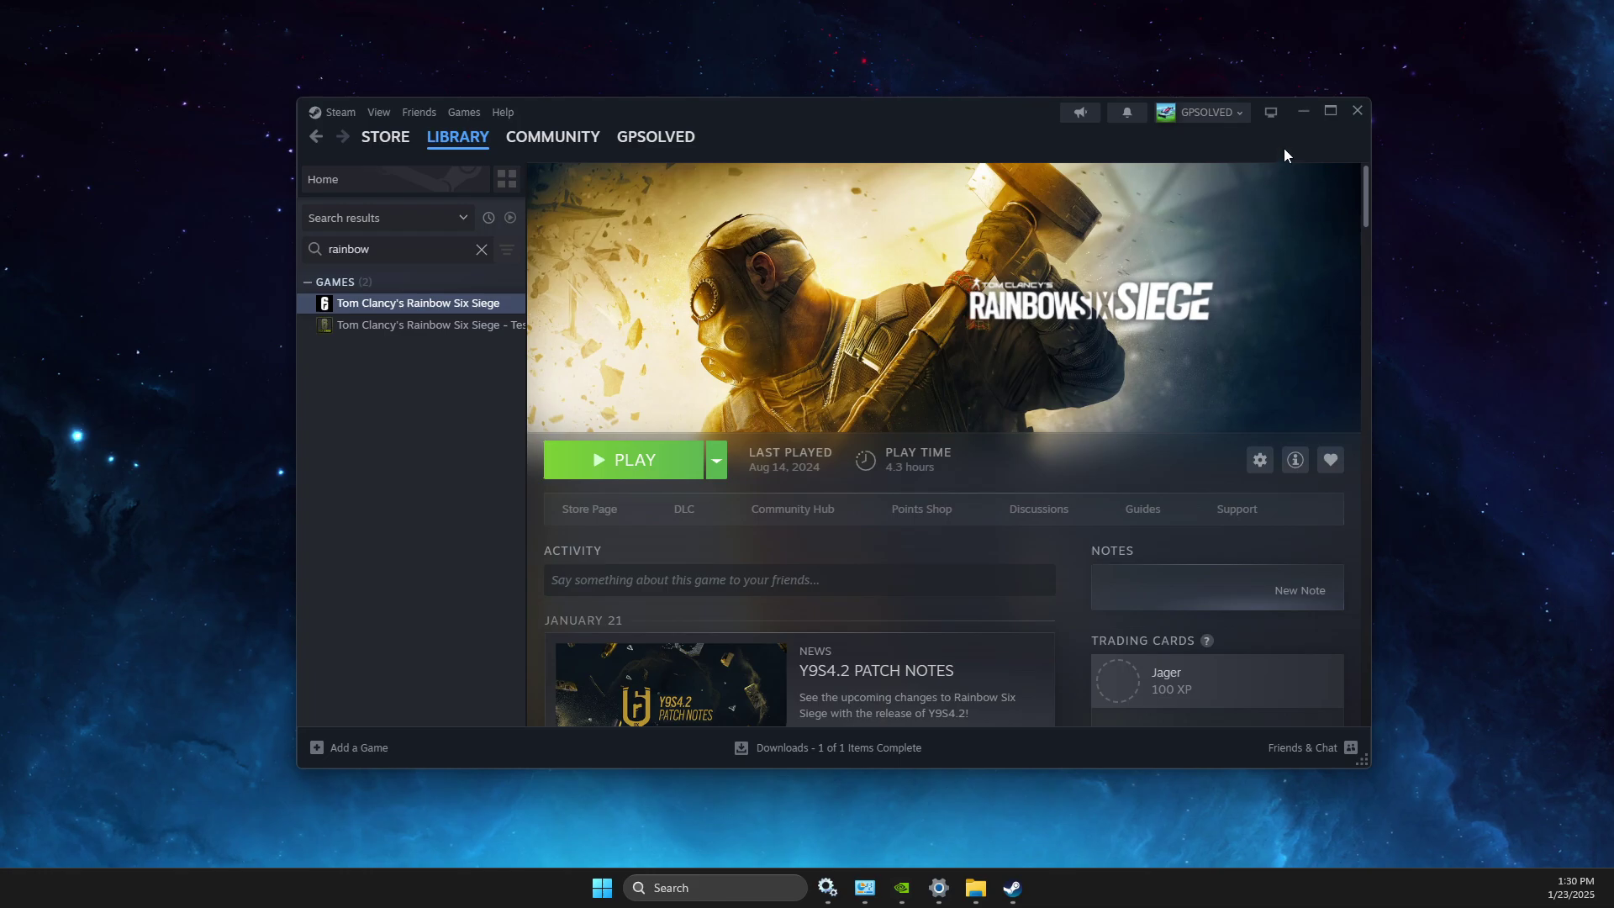
Minimize Steam, open the Windows Update page in Settings to check the update status, and minimize Settings.
left_click(1296, 119)
left_click(728, 889)
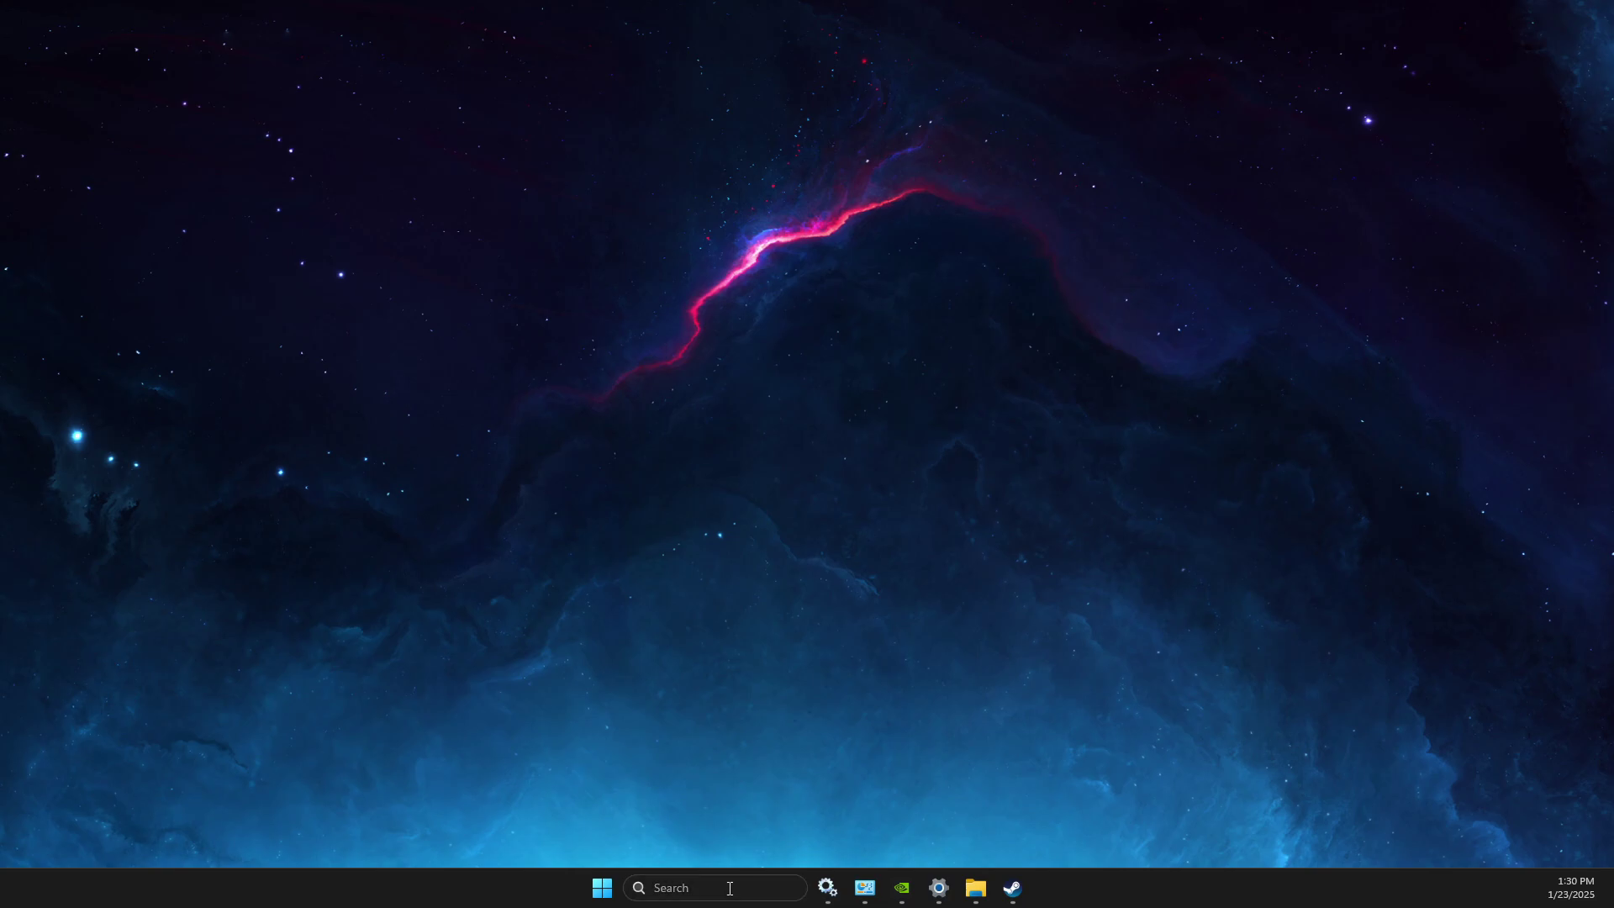
type("settings")
key("Return")
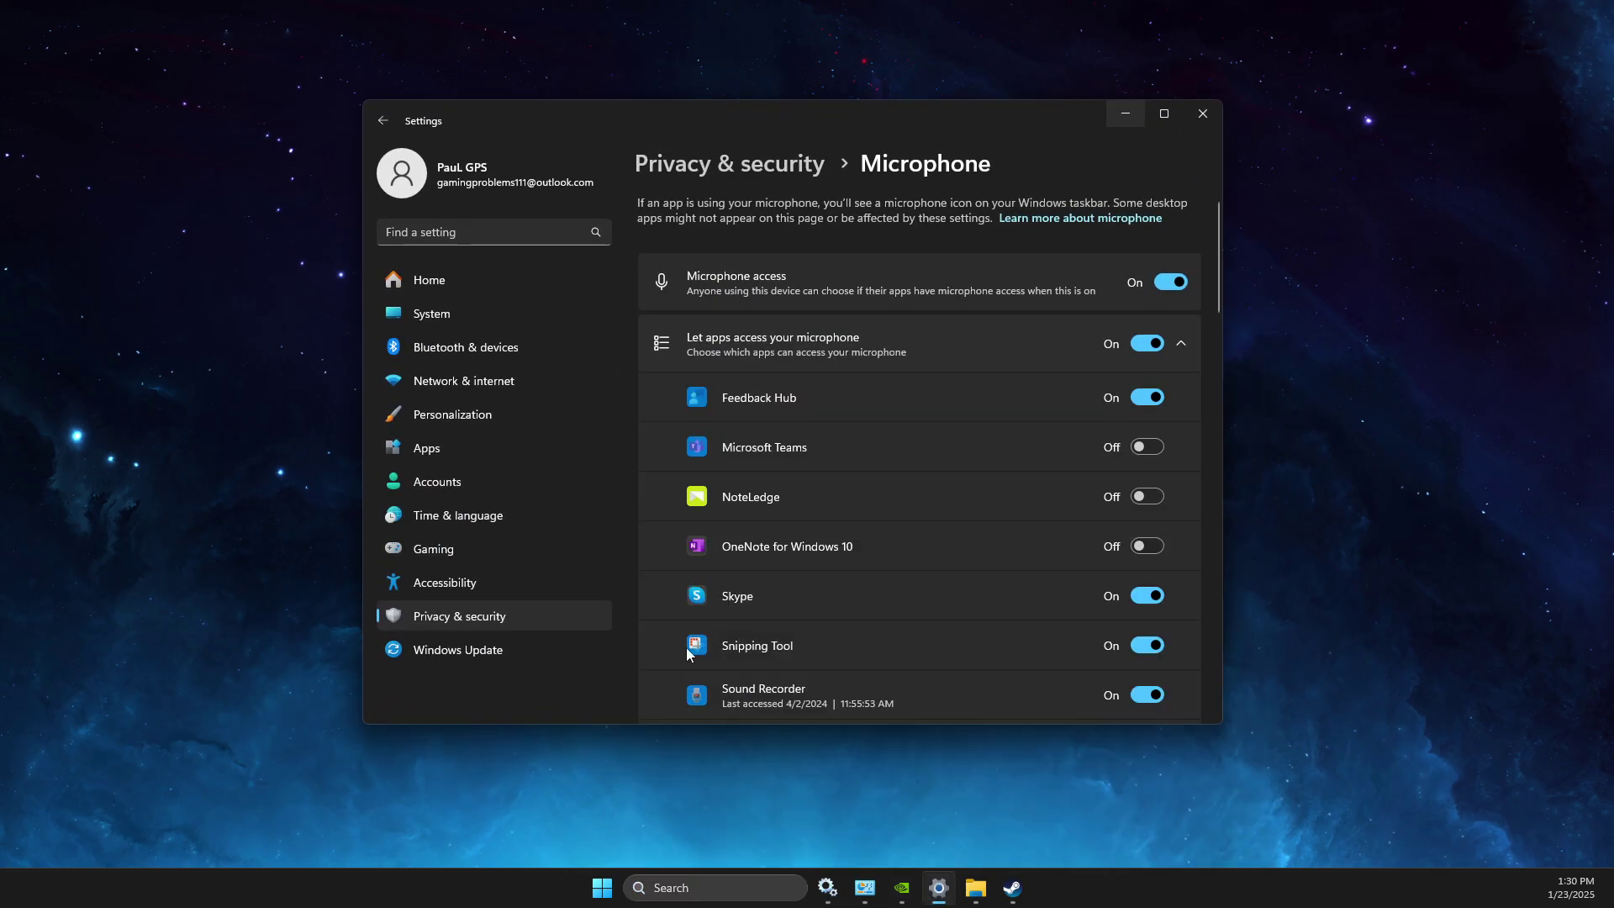
left_click(464, 649)
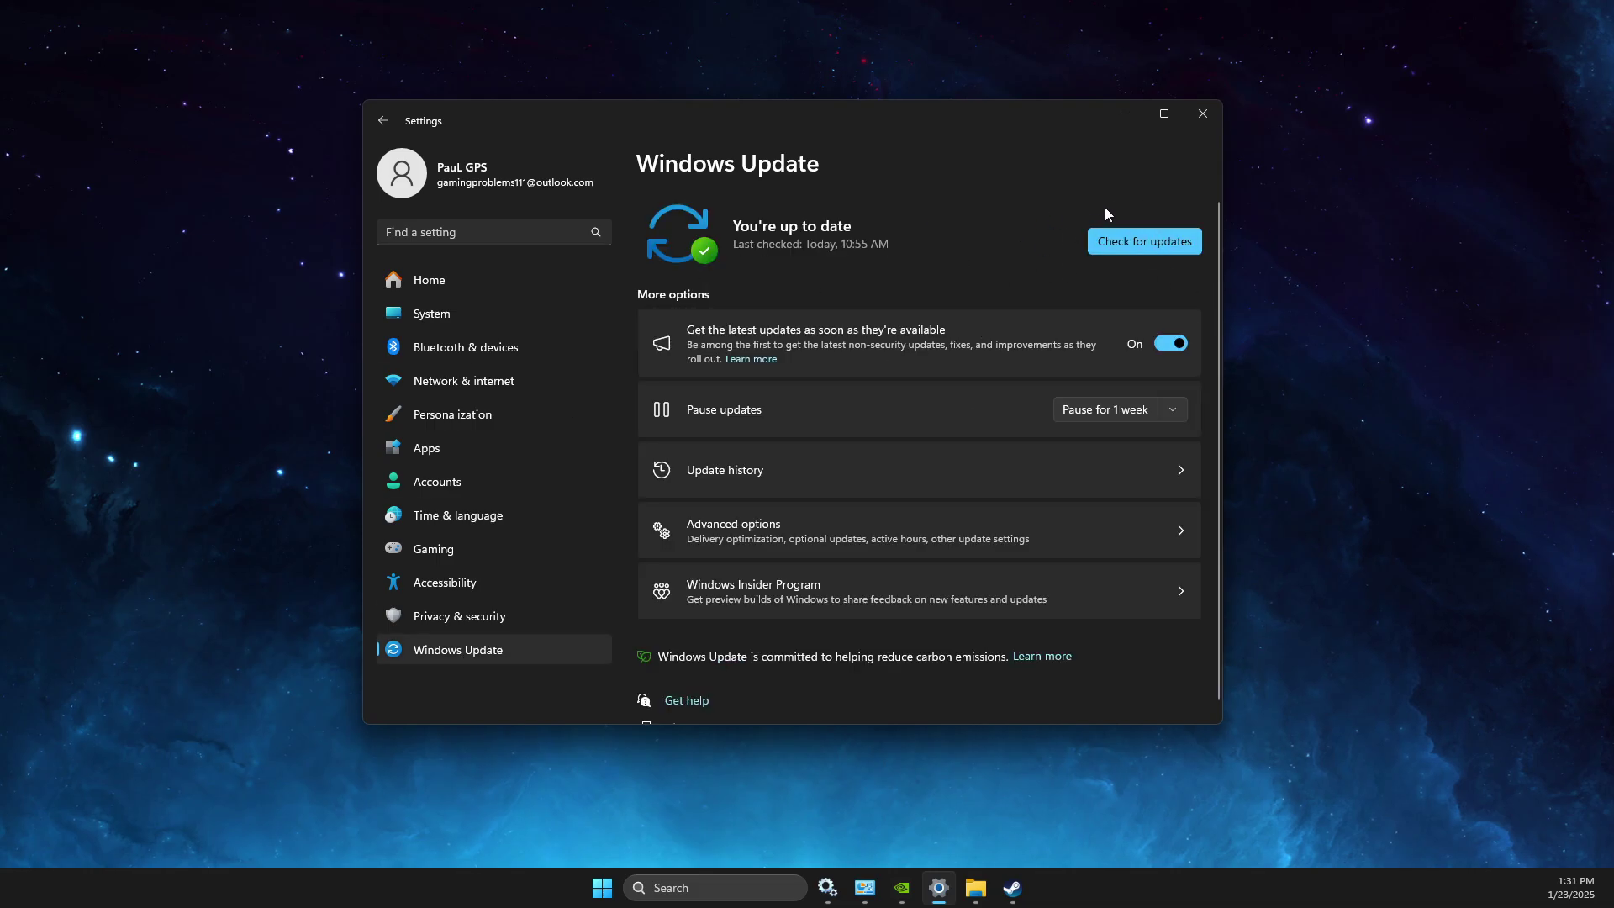
left_click(1120, 114)
Switch to the NVIDIA app, check the installed graphics driver on its Drivers page, and minimize the app.
left_click(697, 888)
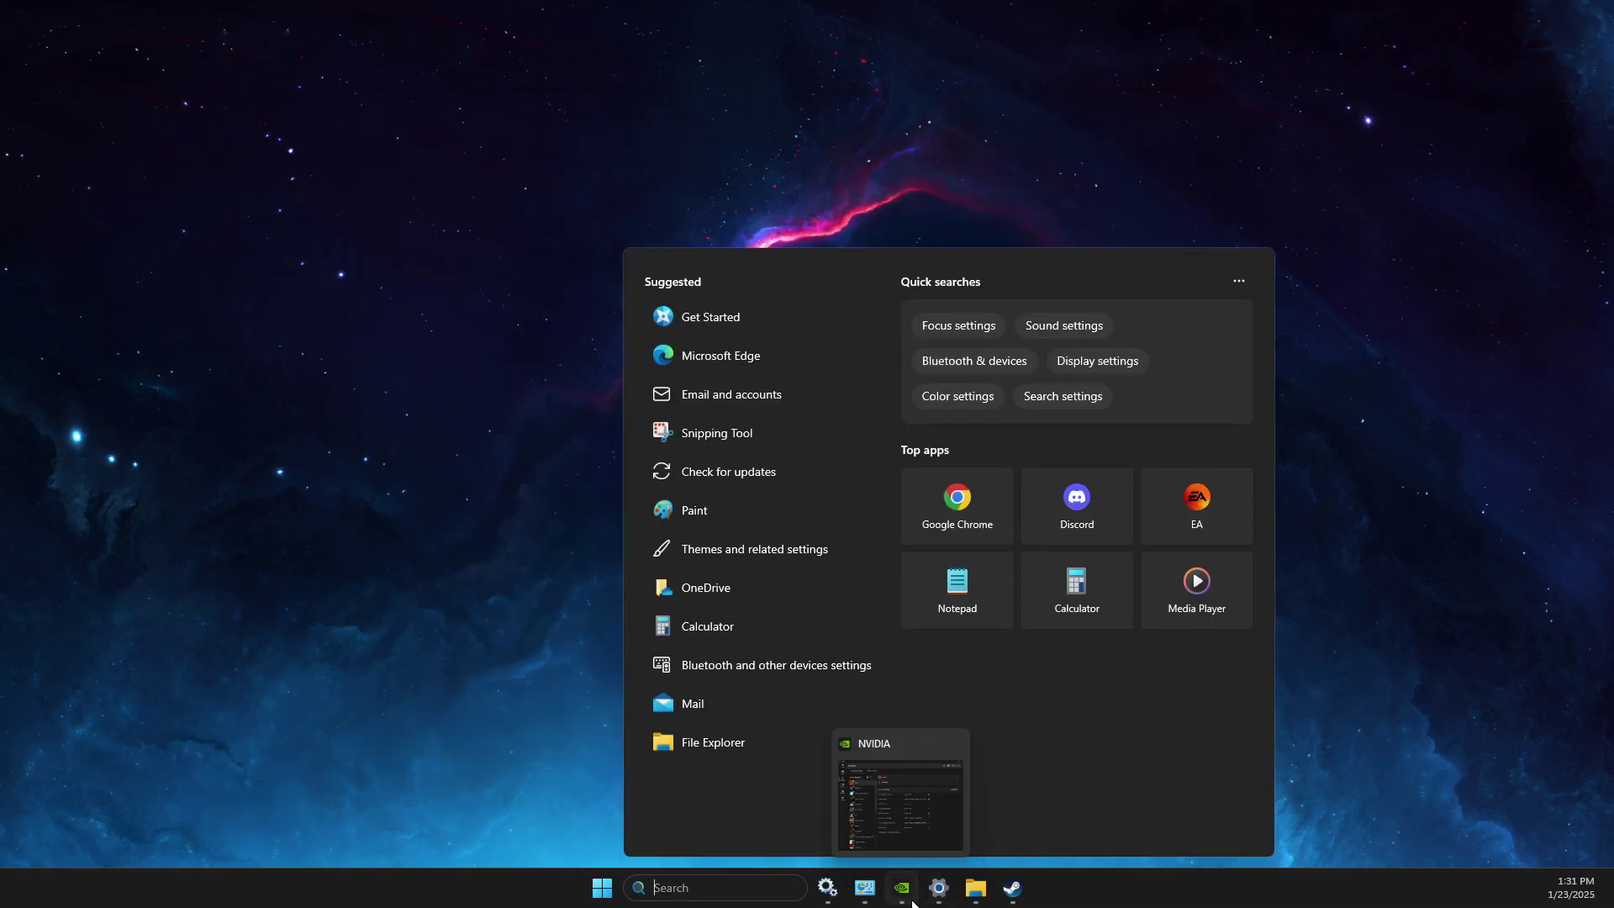
left_click(943, 738)
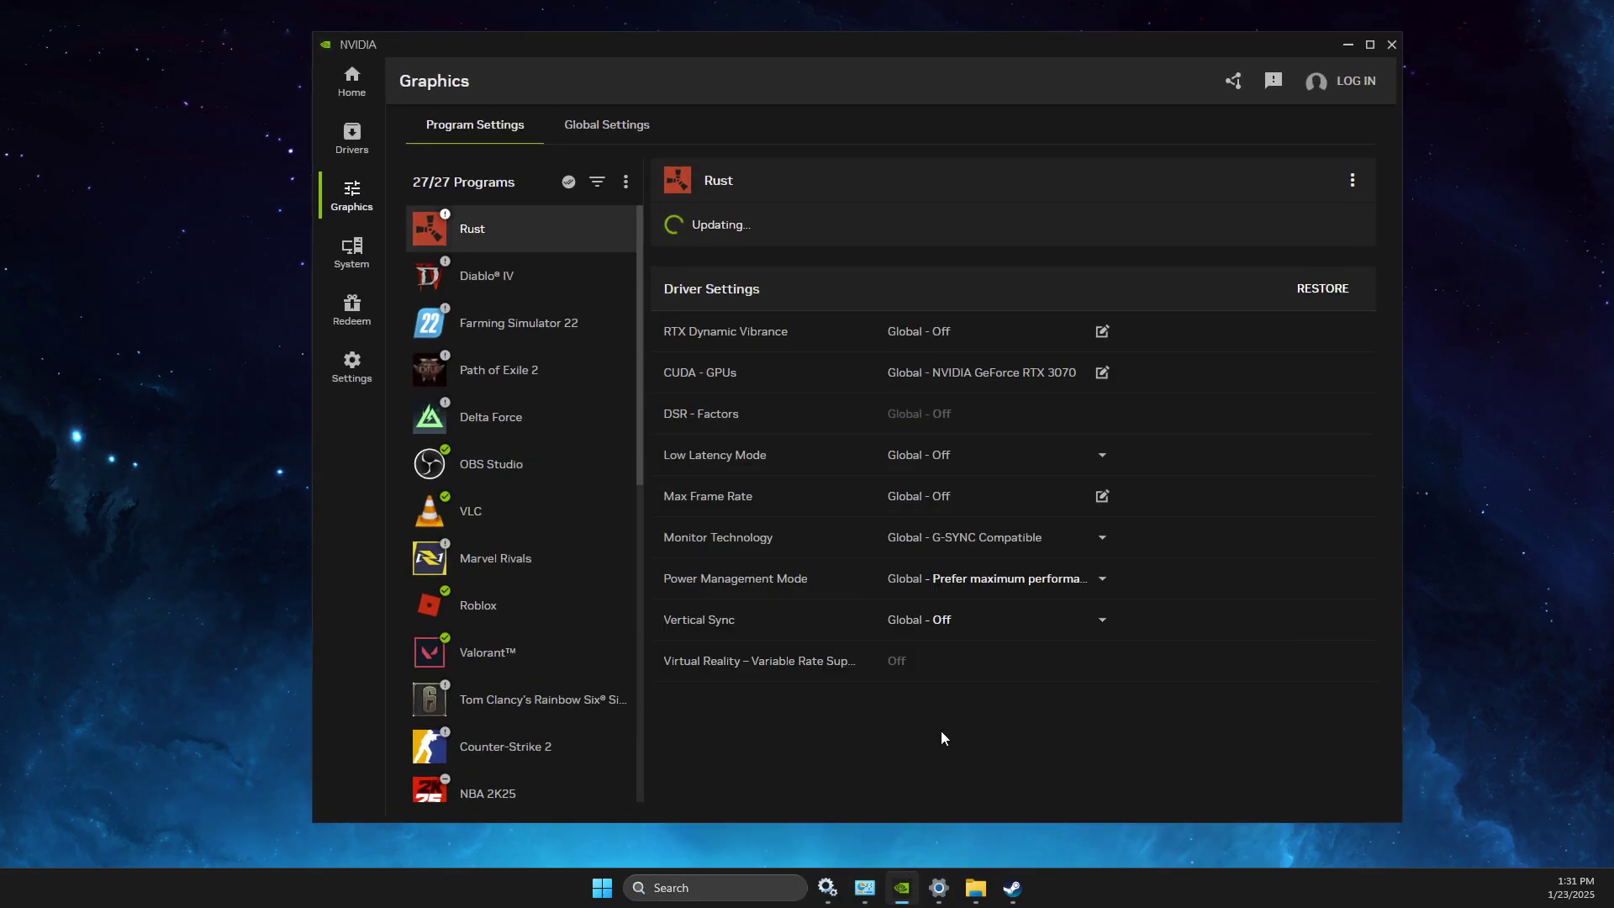
left_click(352, 136)
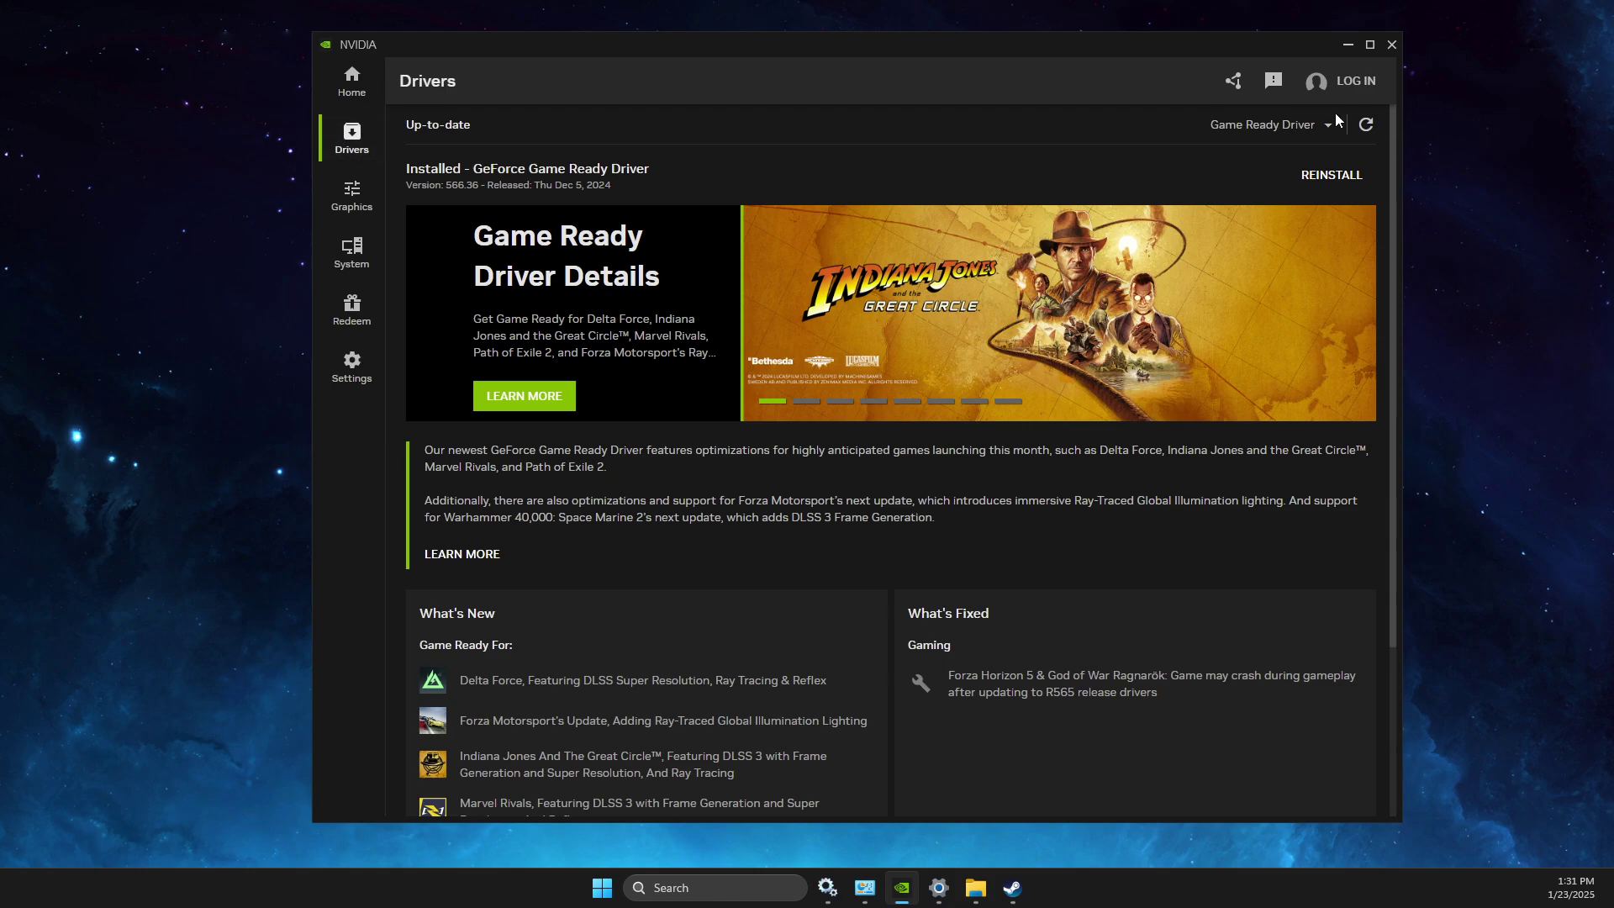
left_click(1348, 46)
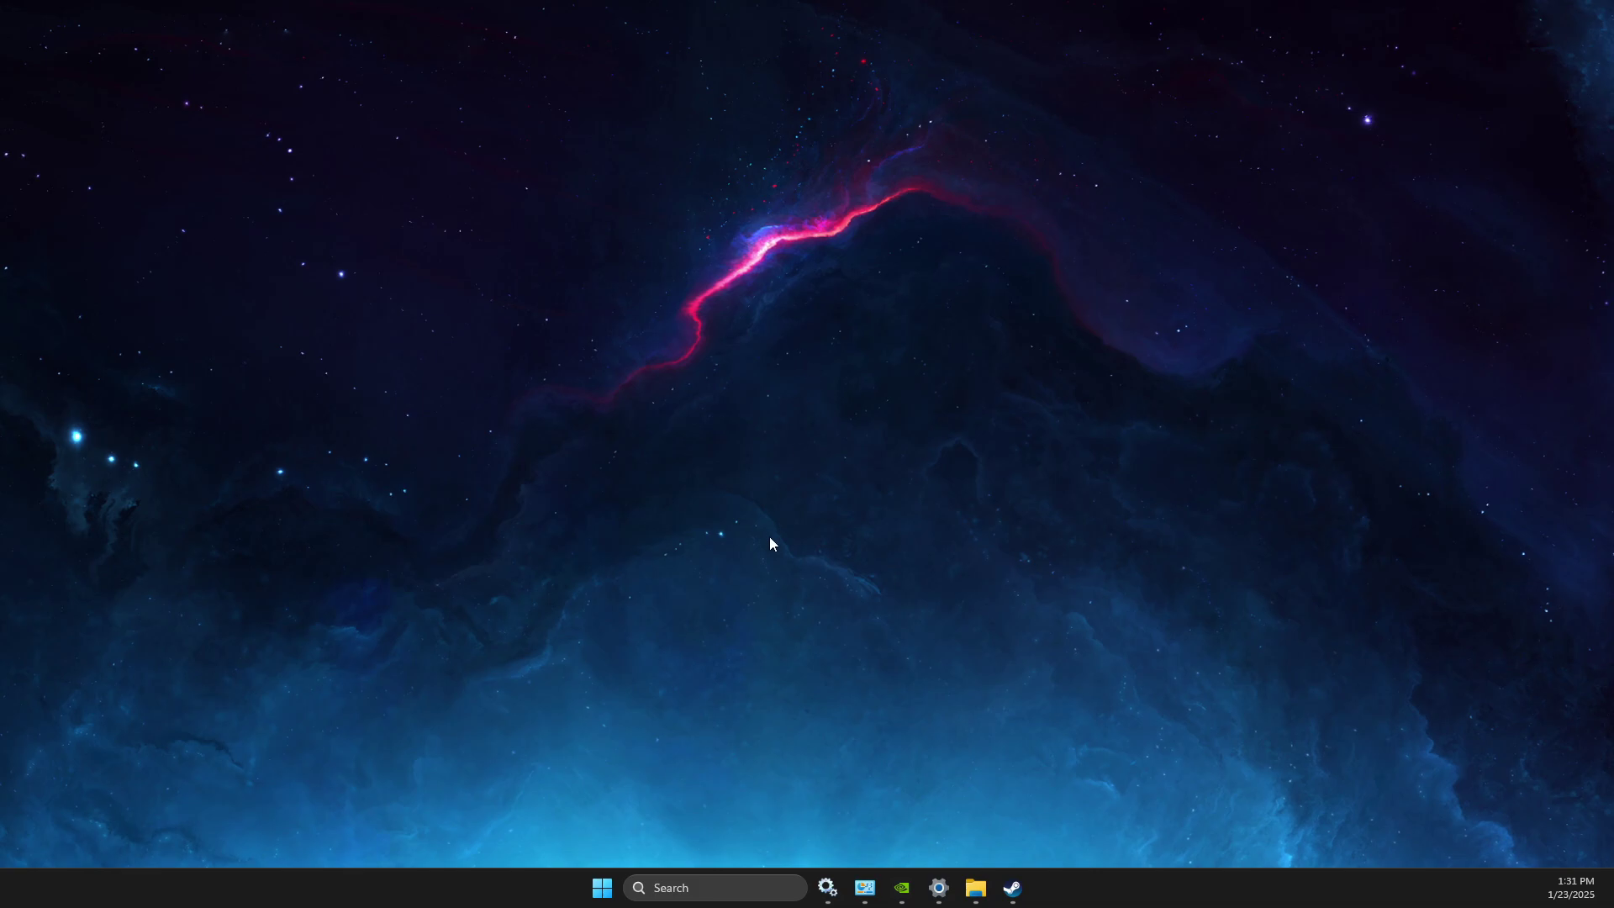
Open Task Manager, review the running processes and the startup apps, and close it.
left_click(696, 890)
type("task manager")
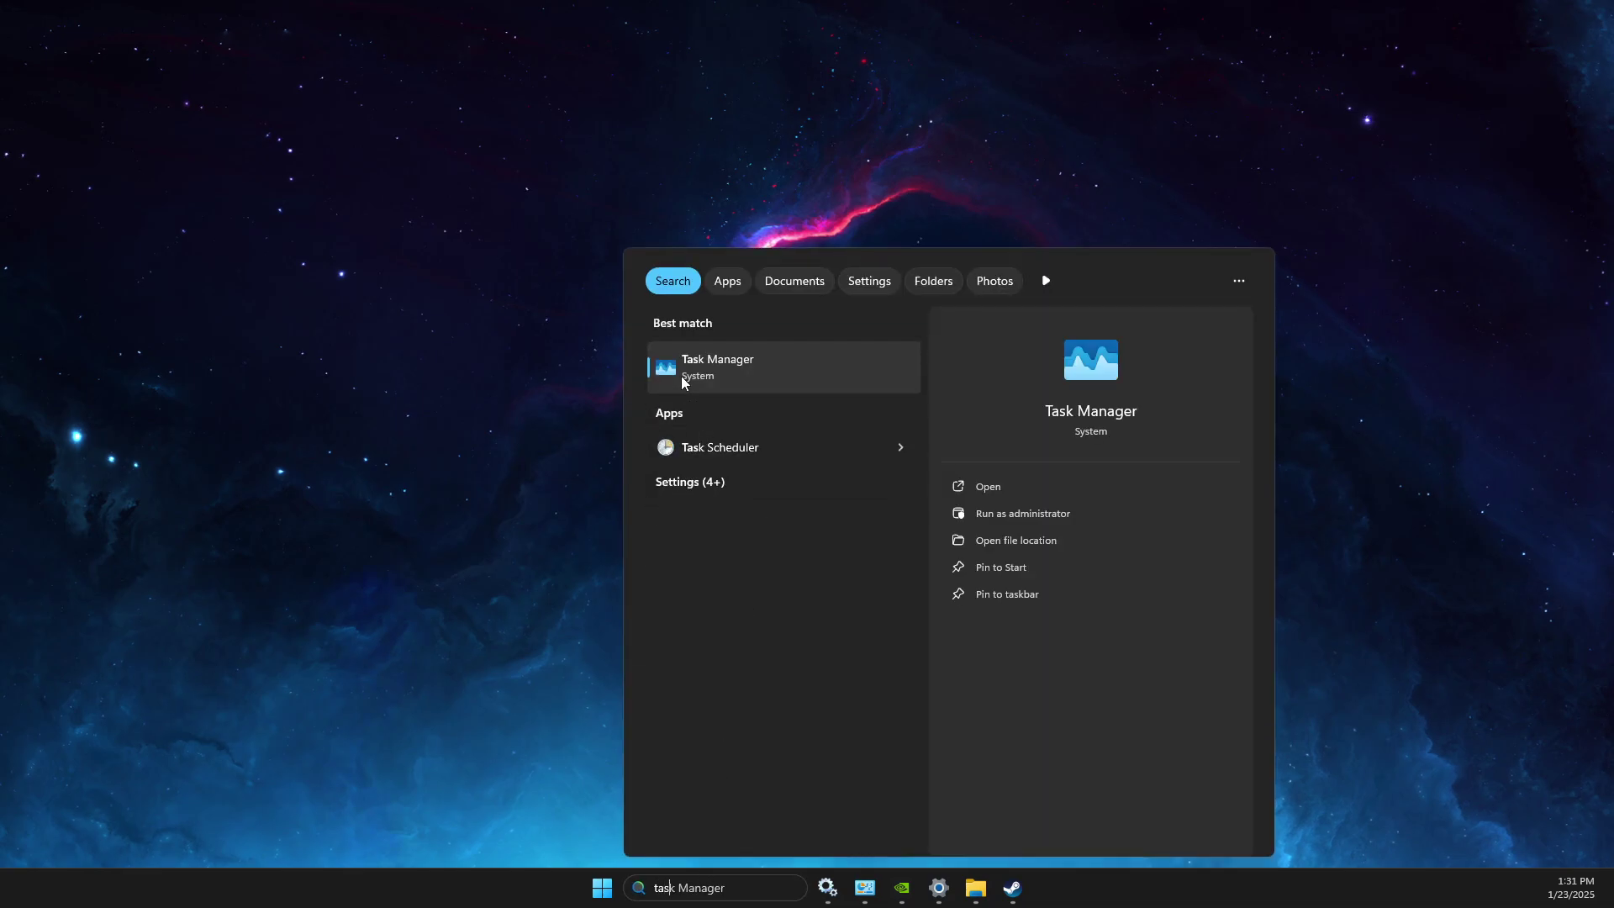
left_click(681, 370)
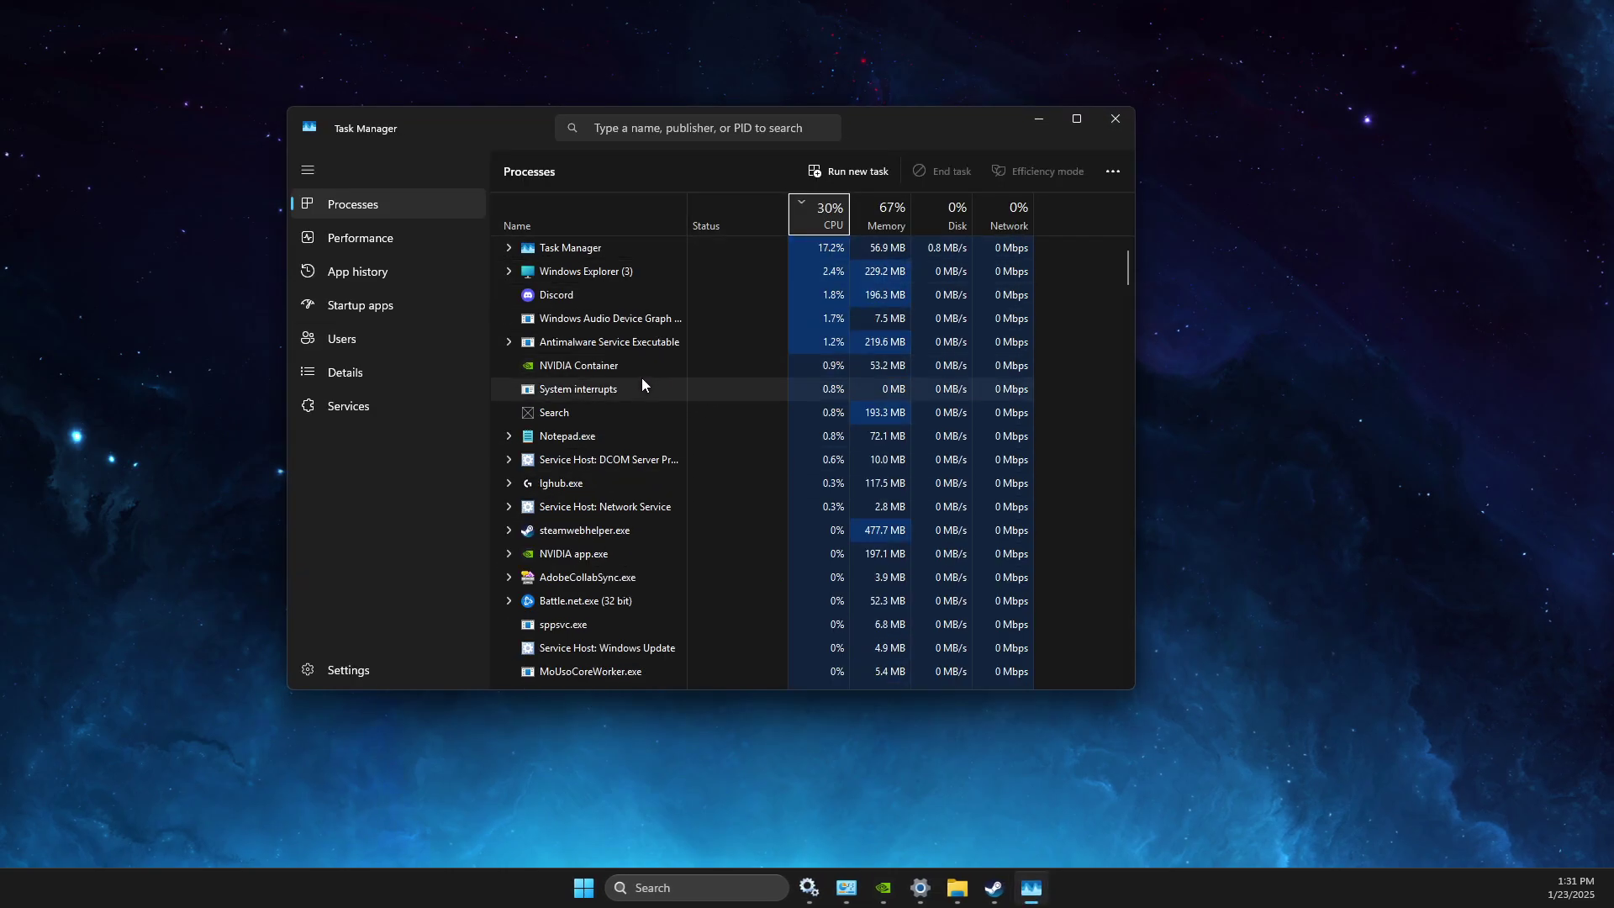
scroll(605, 448, "down", 3)
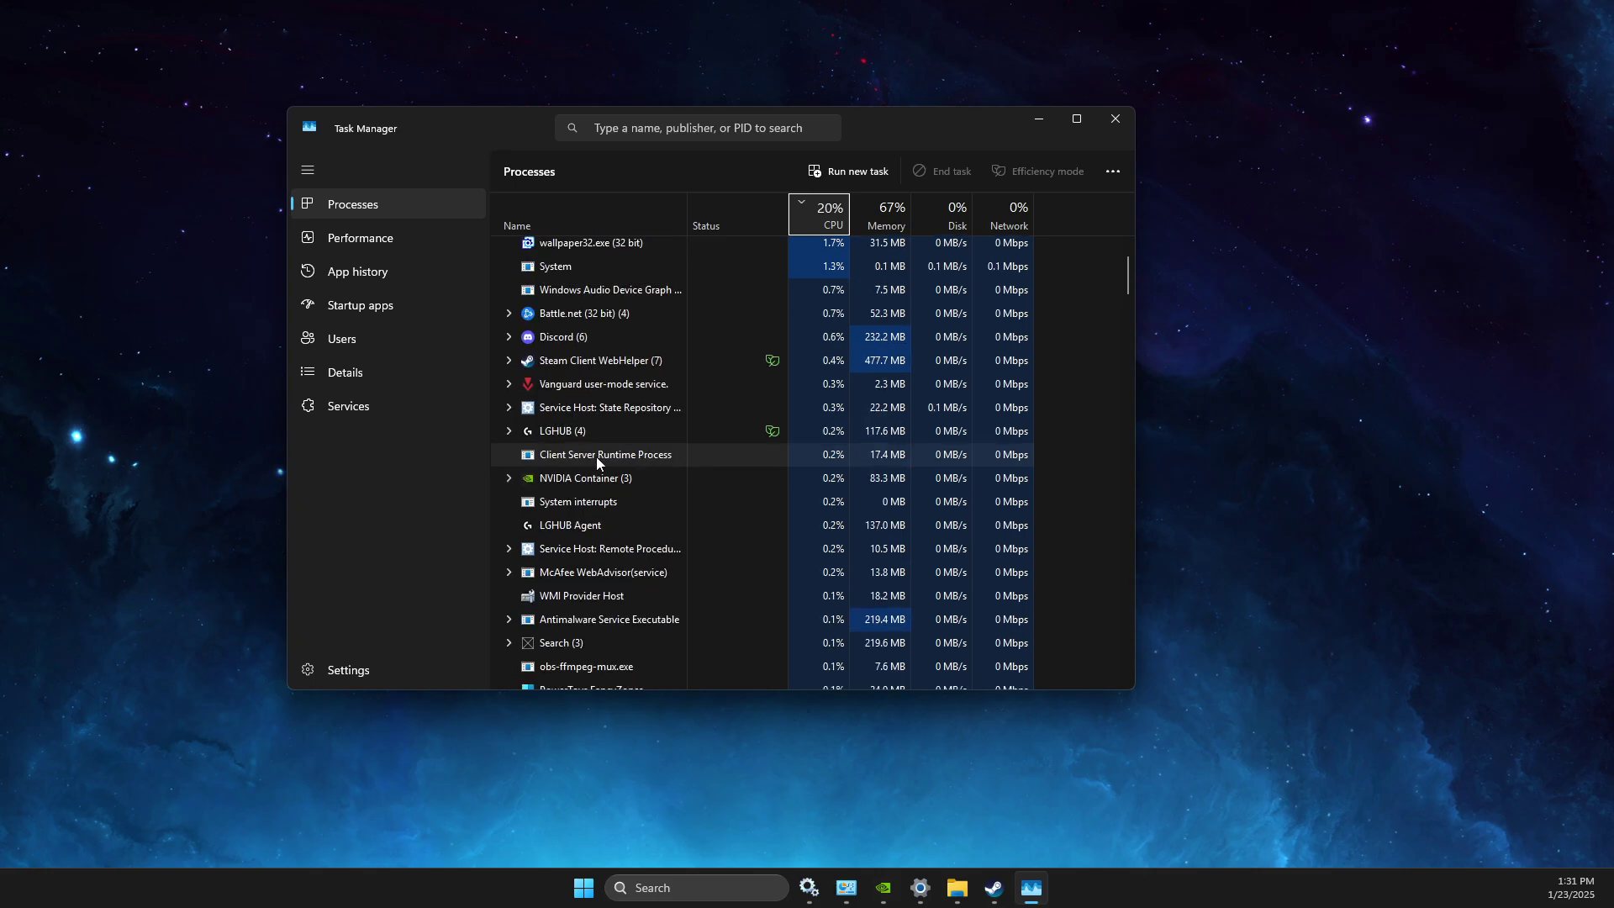
scroll(597, 374, "up", 3)
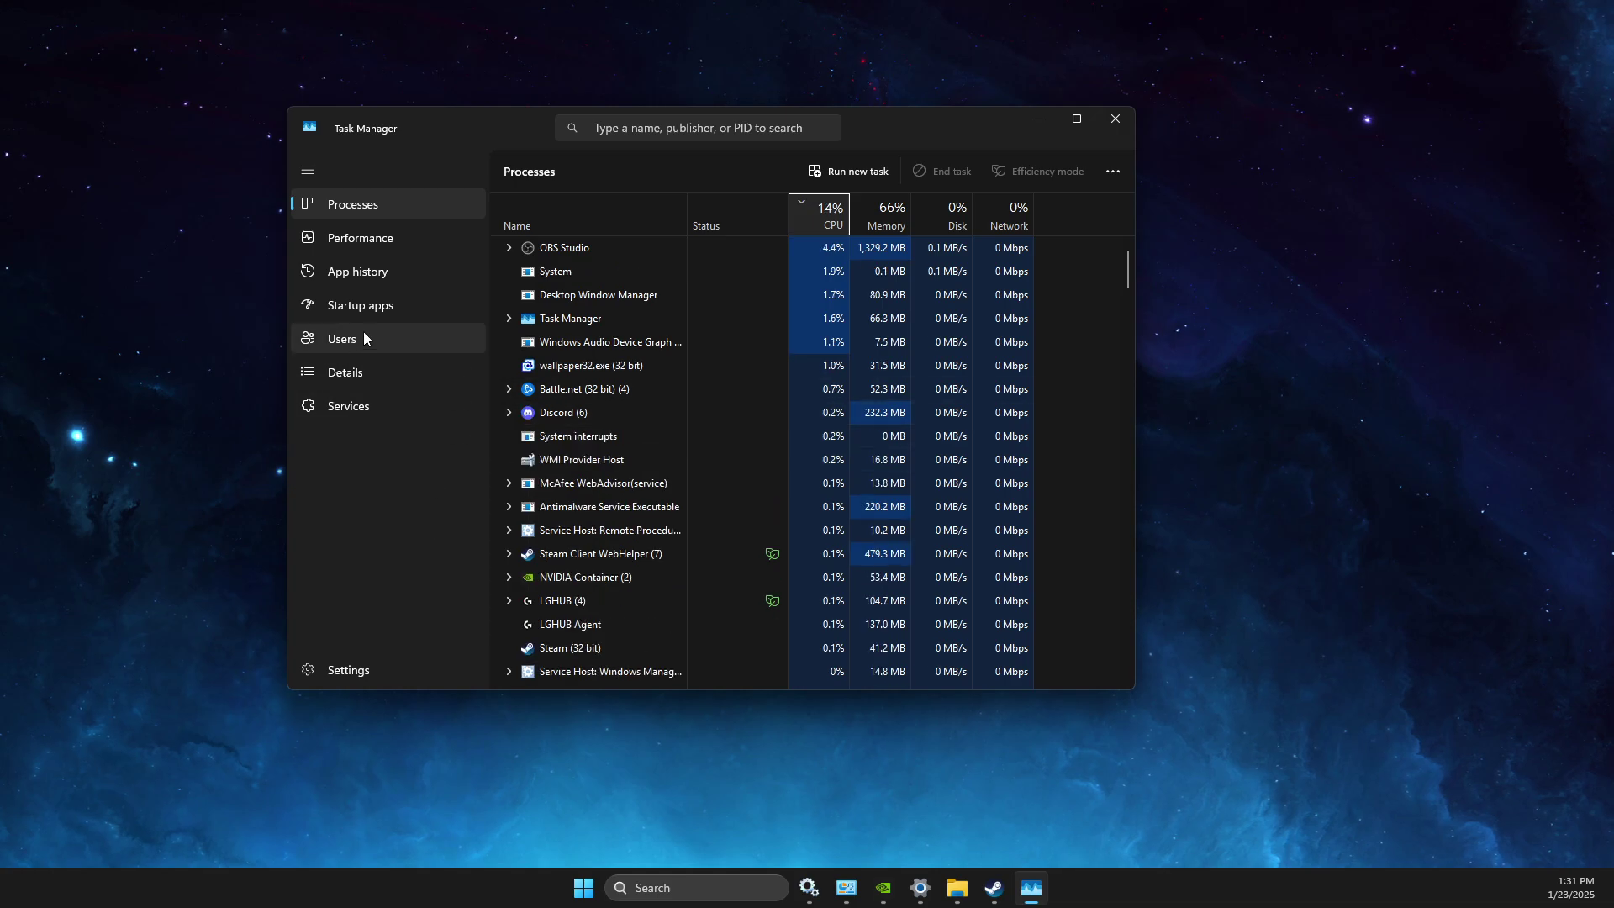
left_click(387, 314)
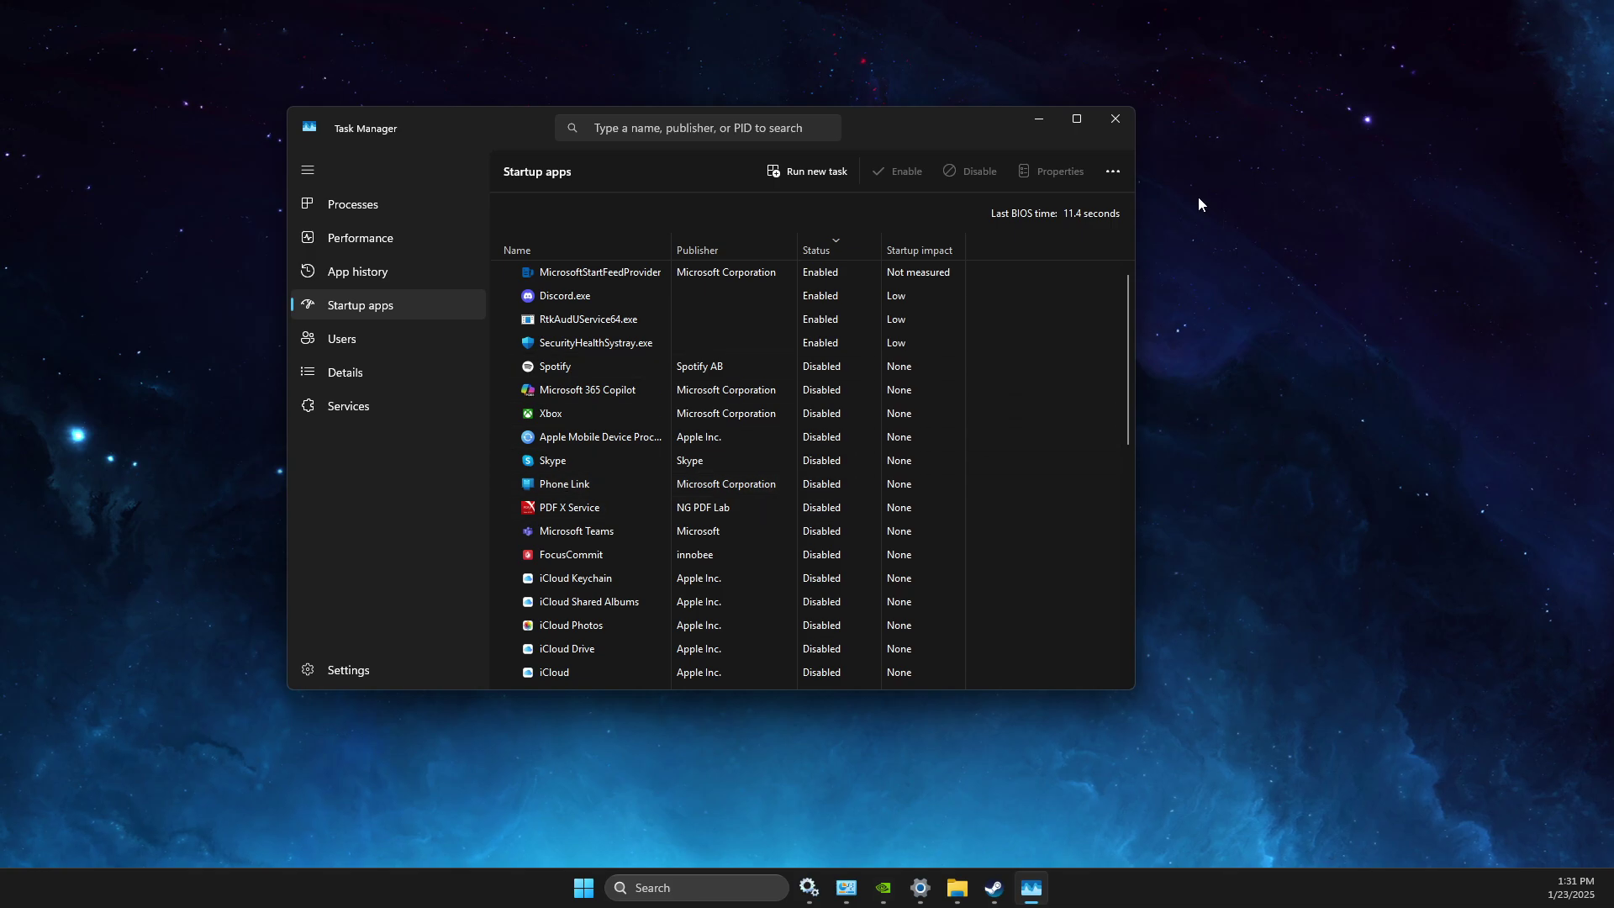
left_click(1116, 119)
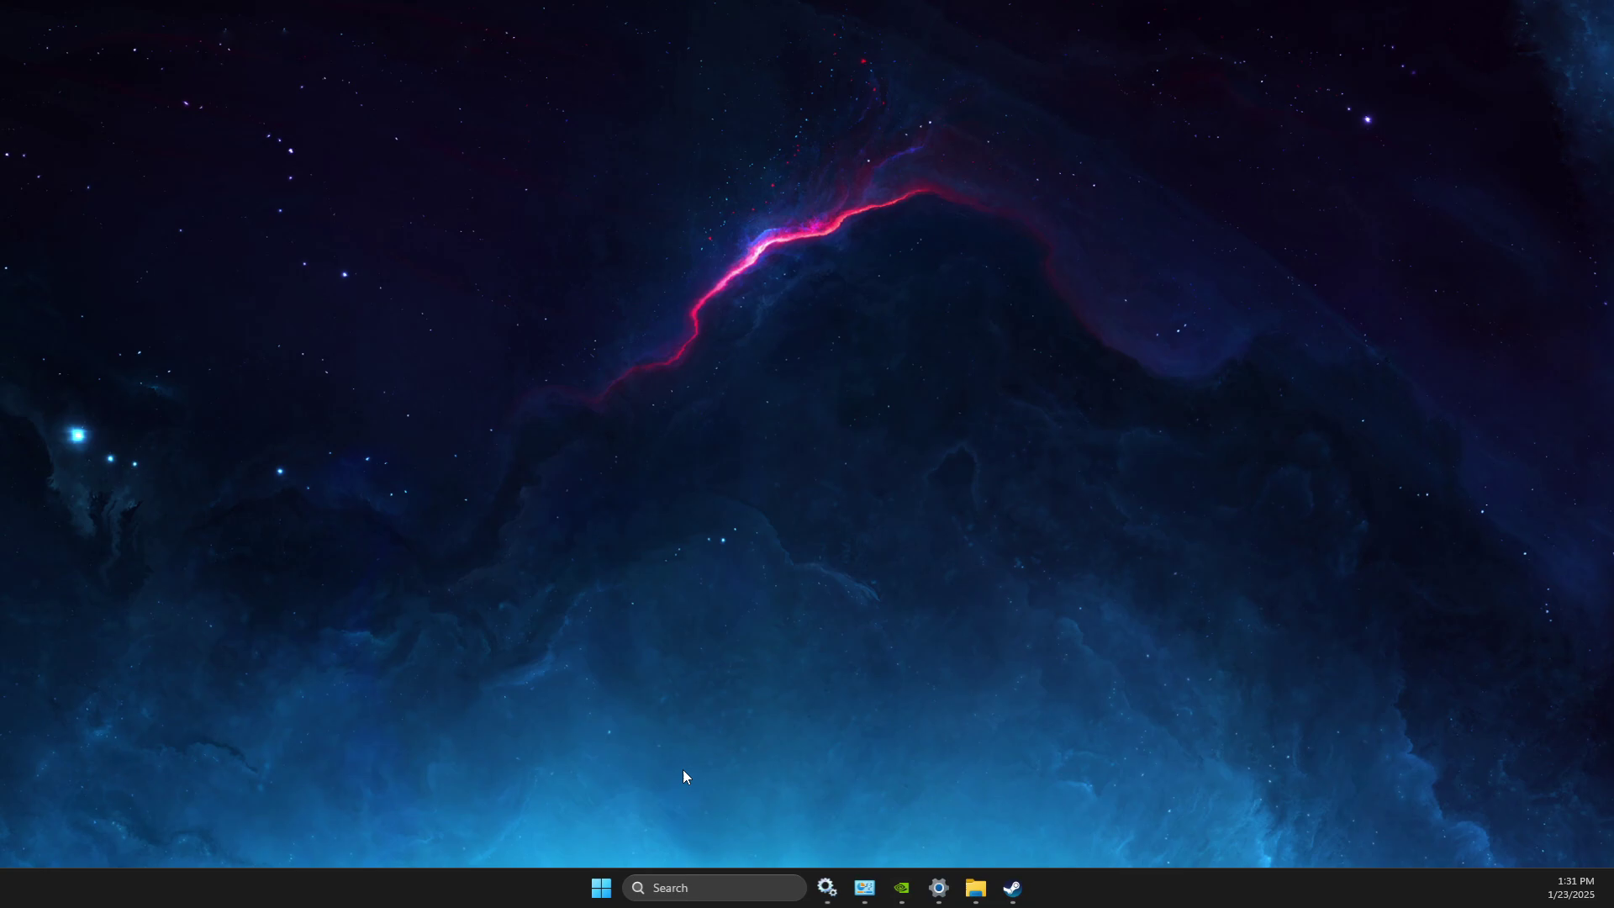
Open Windows Settings and check the Game Bar options under Gaming.
left_click(672, 895)
type("settings")
key("Return")
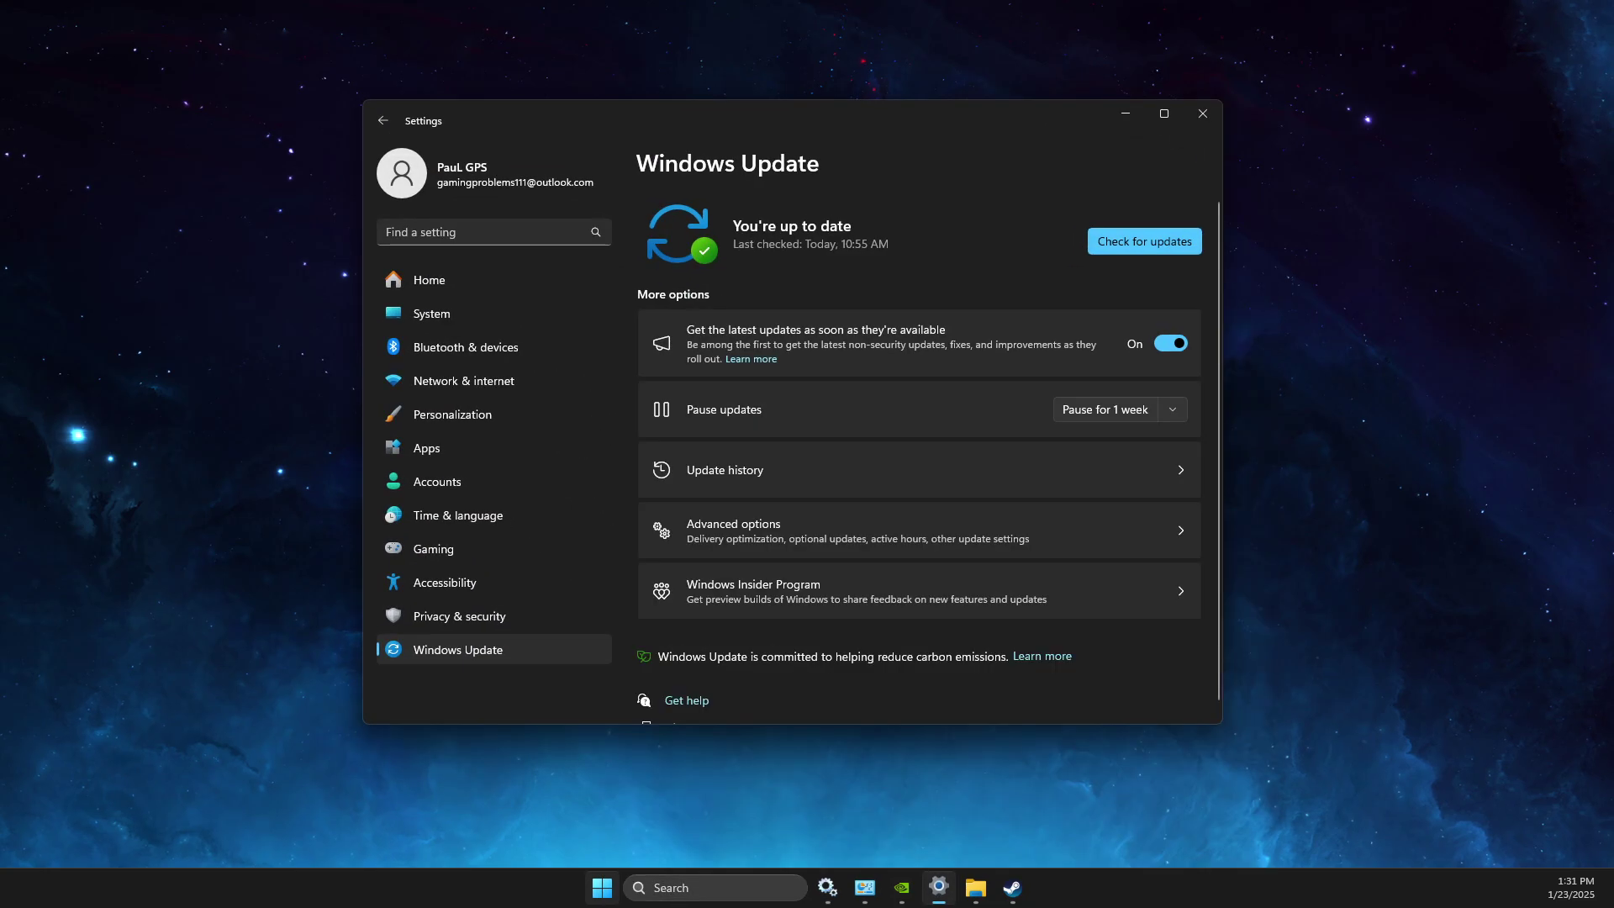
left_click(487, 546)
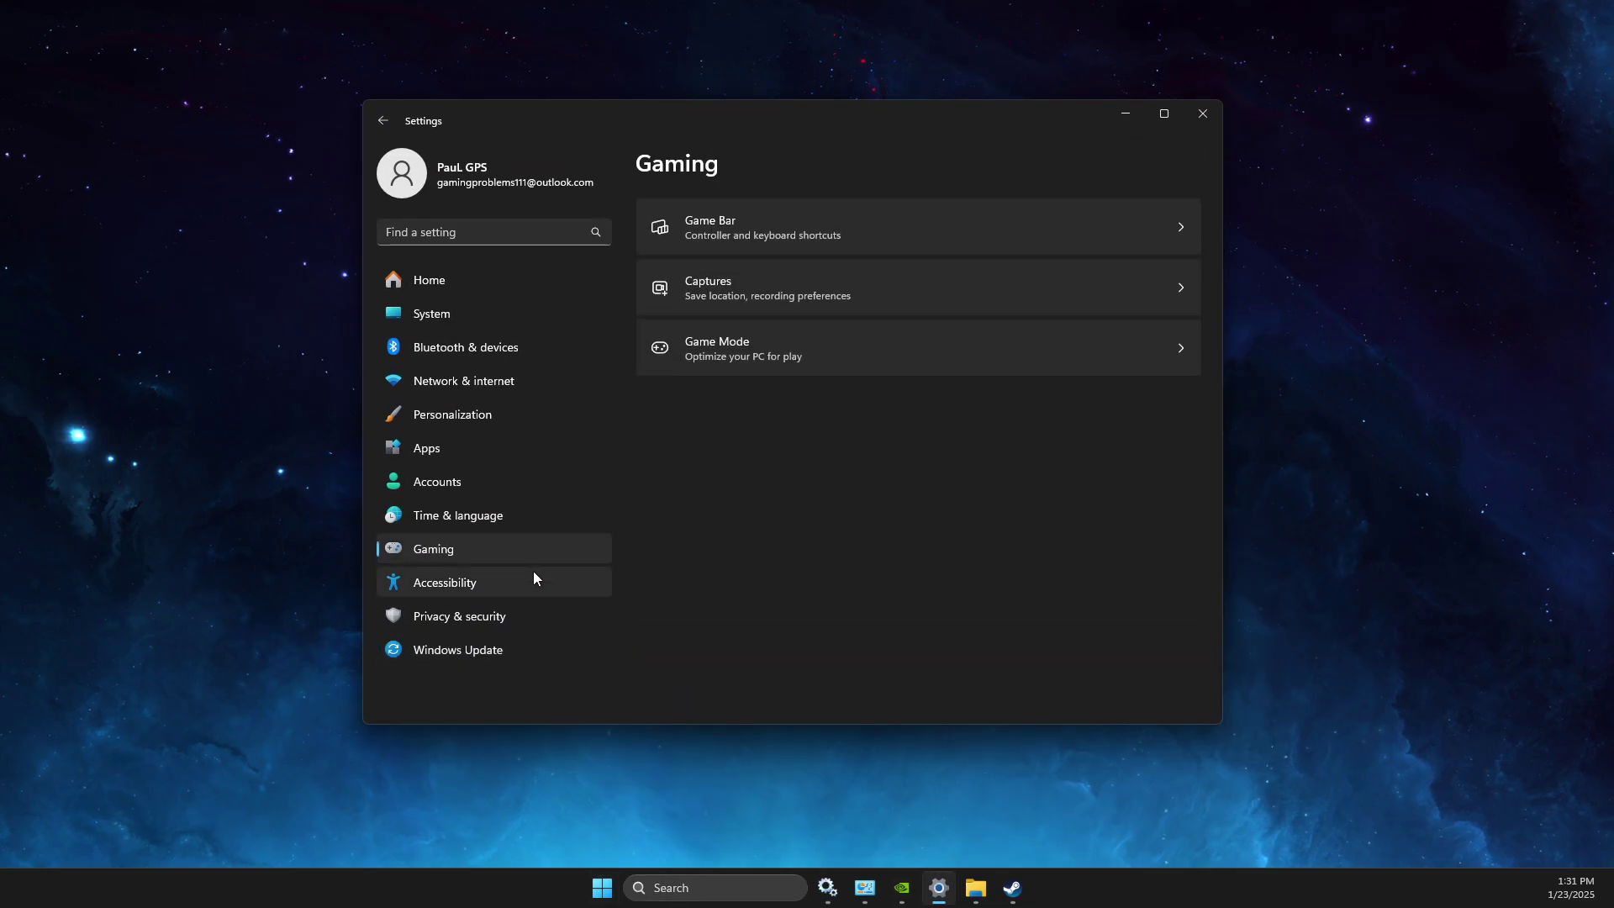
left_click(789, 206)
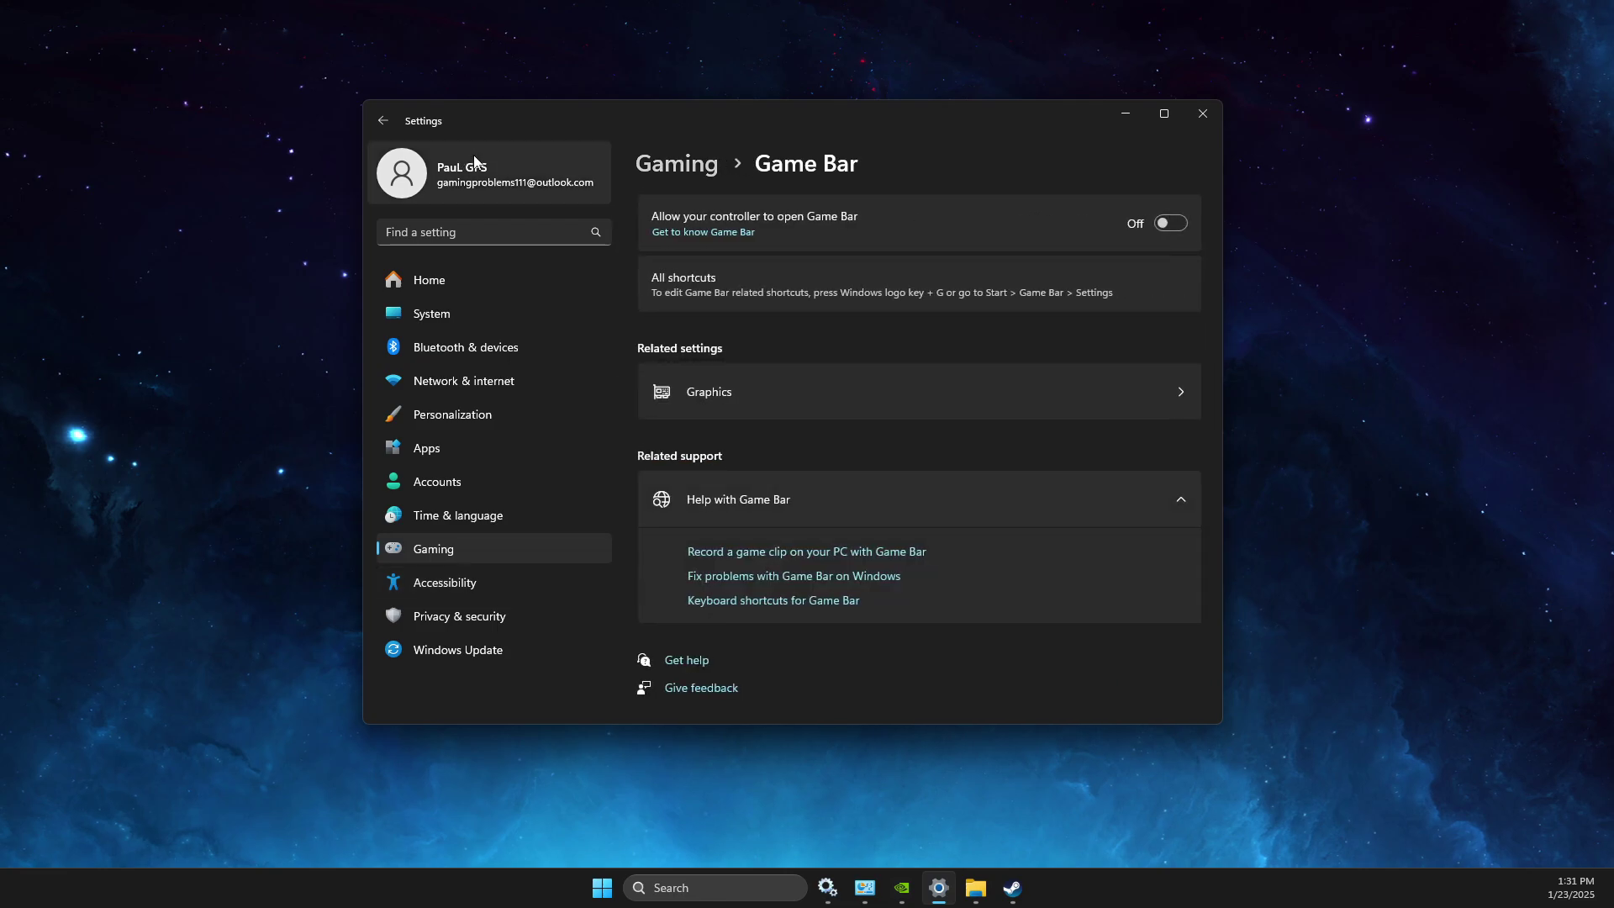
Check the Game Mode setting under Gaming and minimize Settings.
left_click(677, 163)
left_click(727, 350)
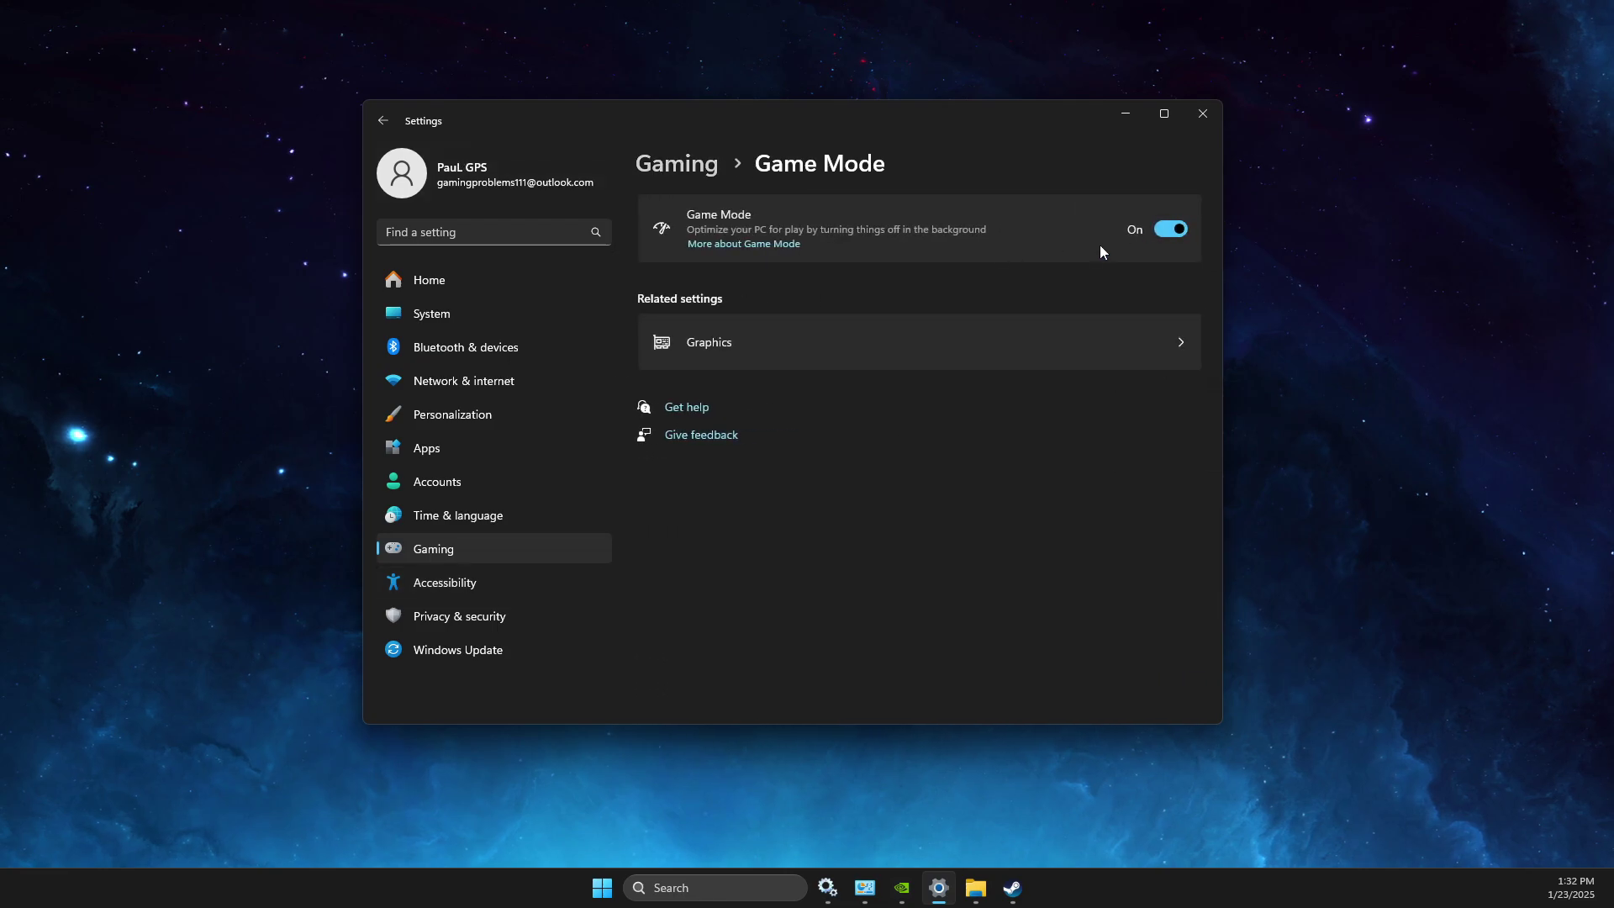
left_click(1117, 123)
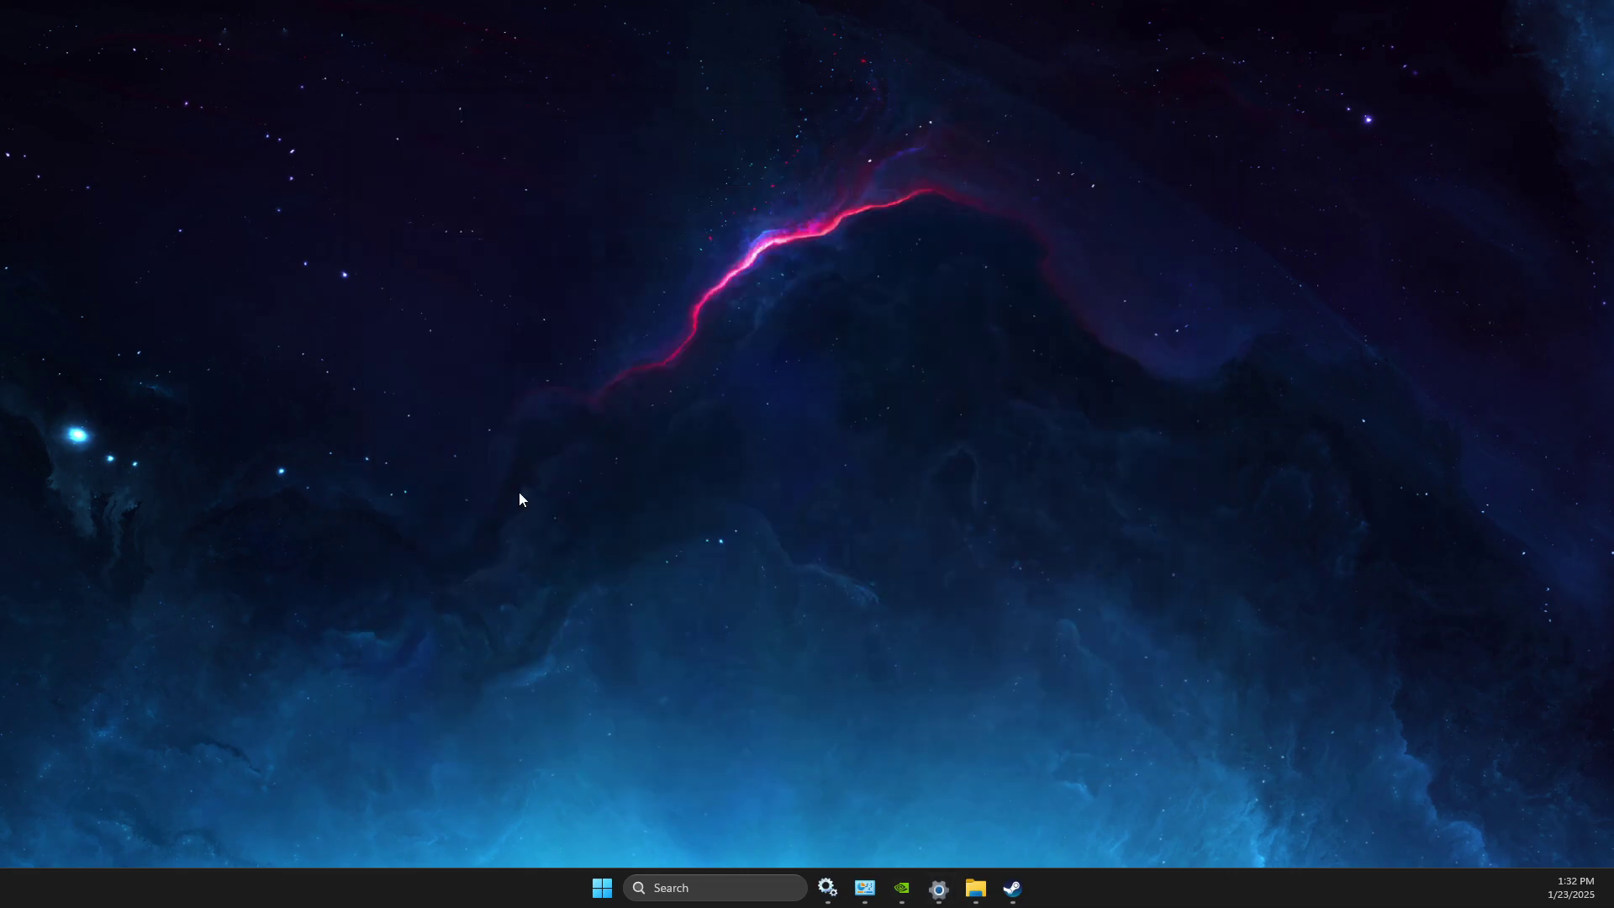
Open NVIDIA Control Panel from the desktop and check the display's resolution and refresh rate under Change resolution.
right_click(724, 311)
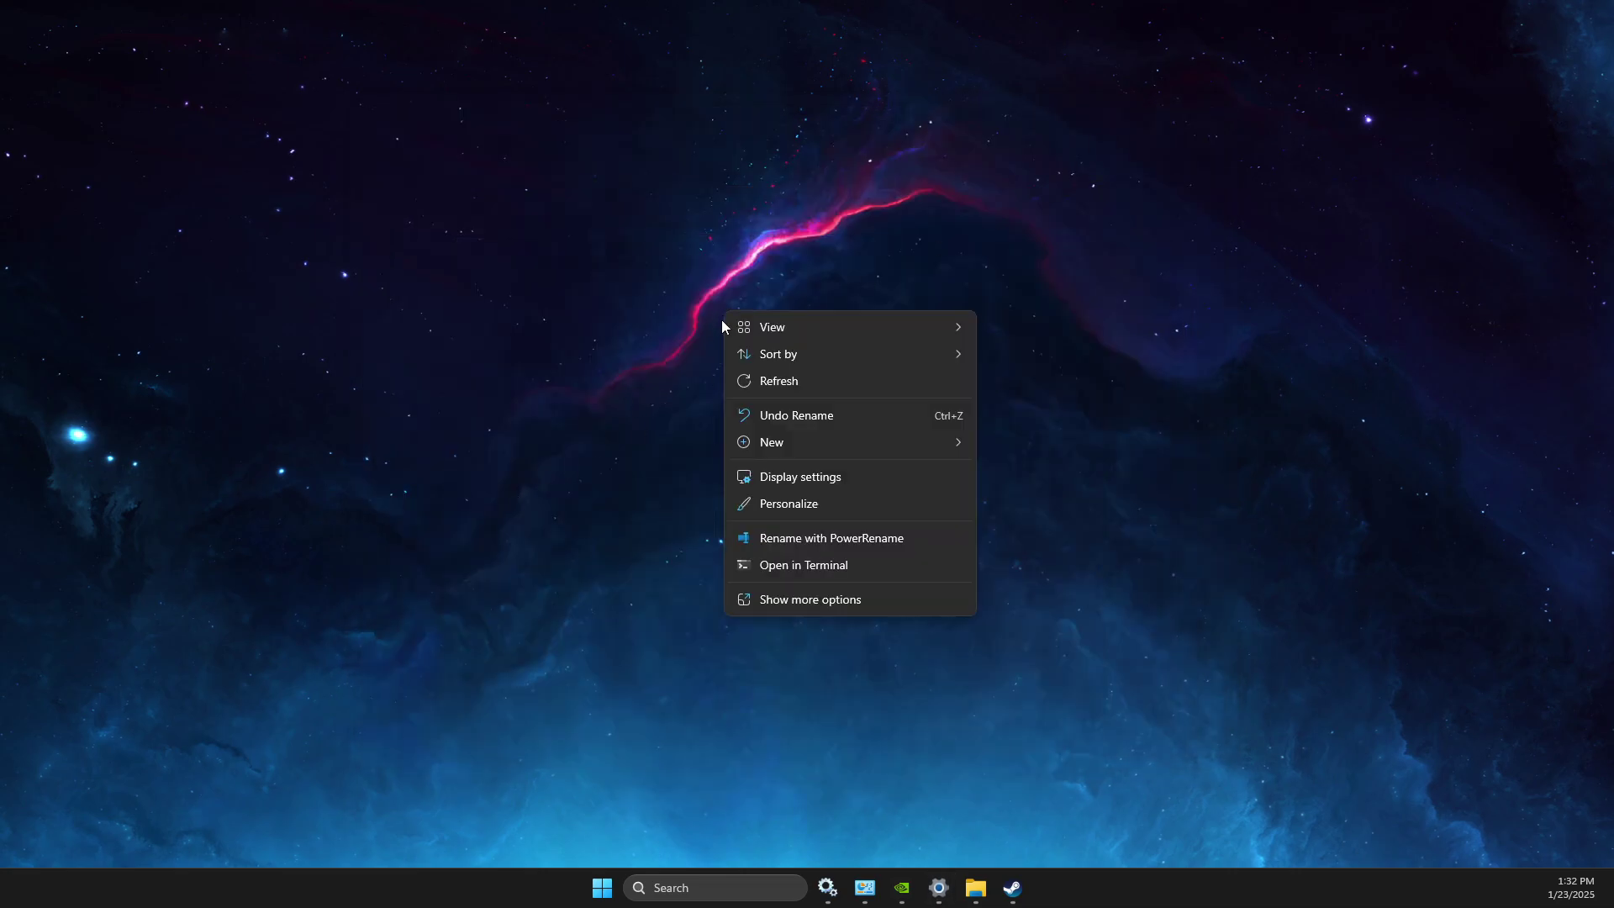
left_click(795, 602)
left_click(805, 446)
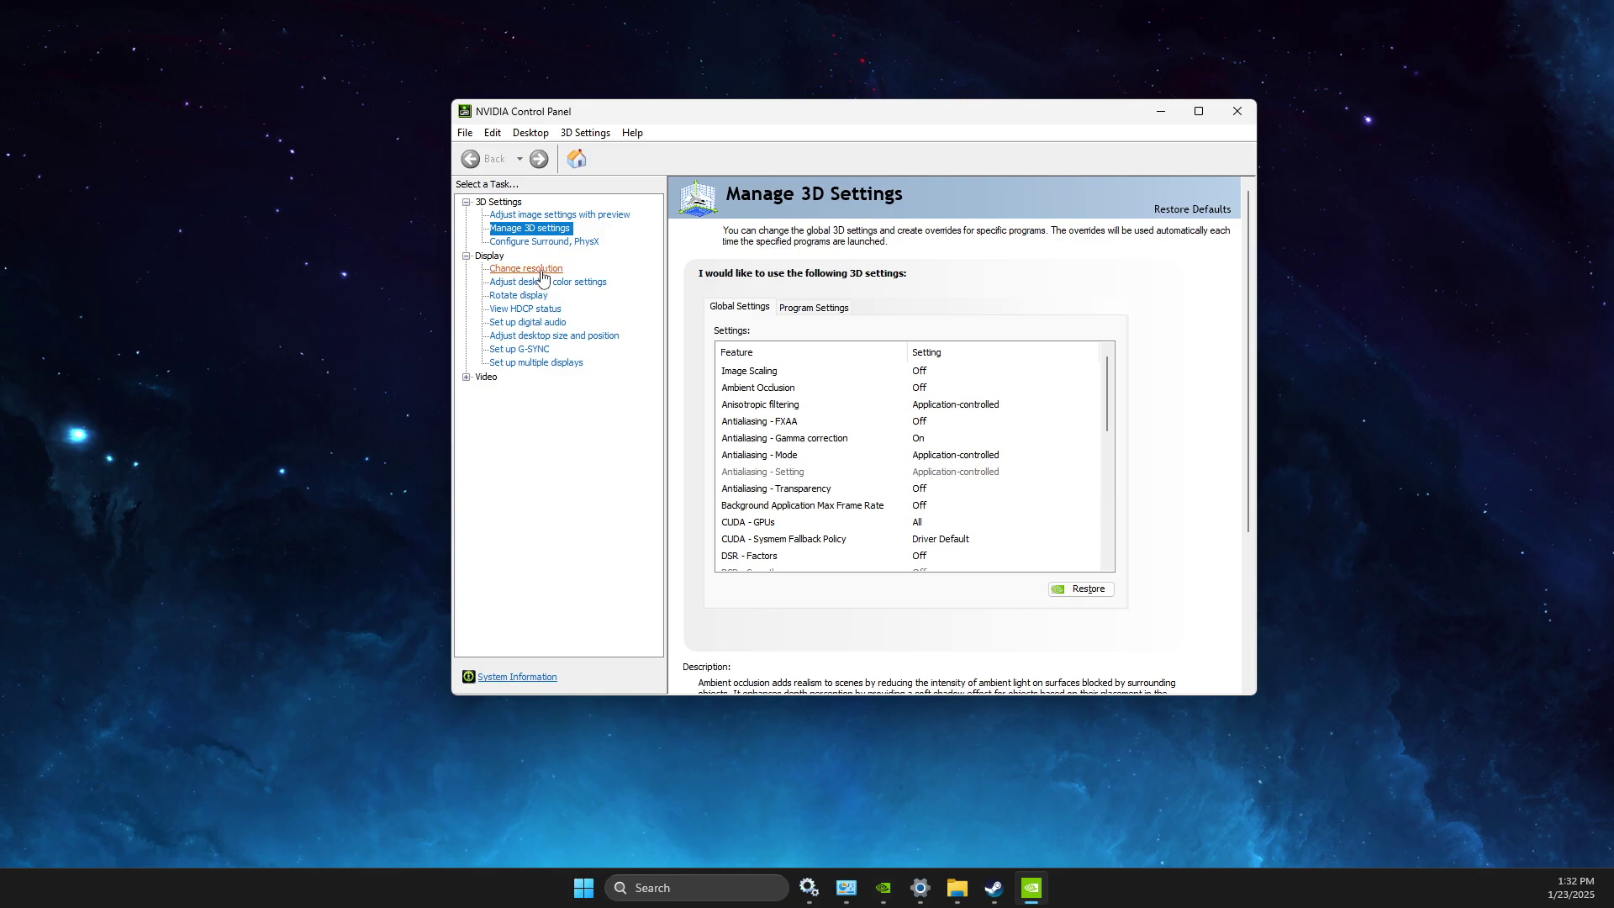
left_click(528, 269)
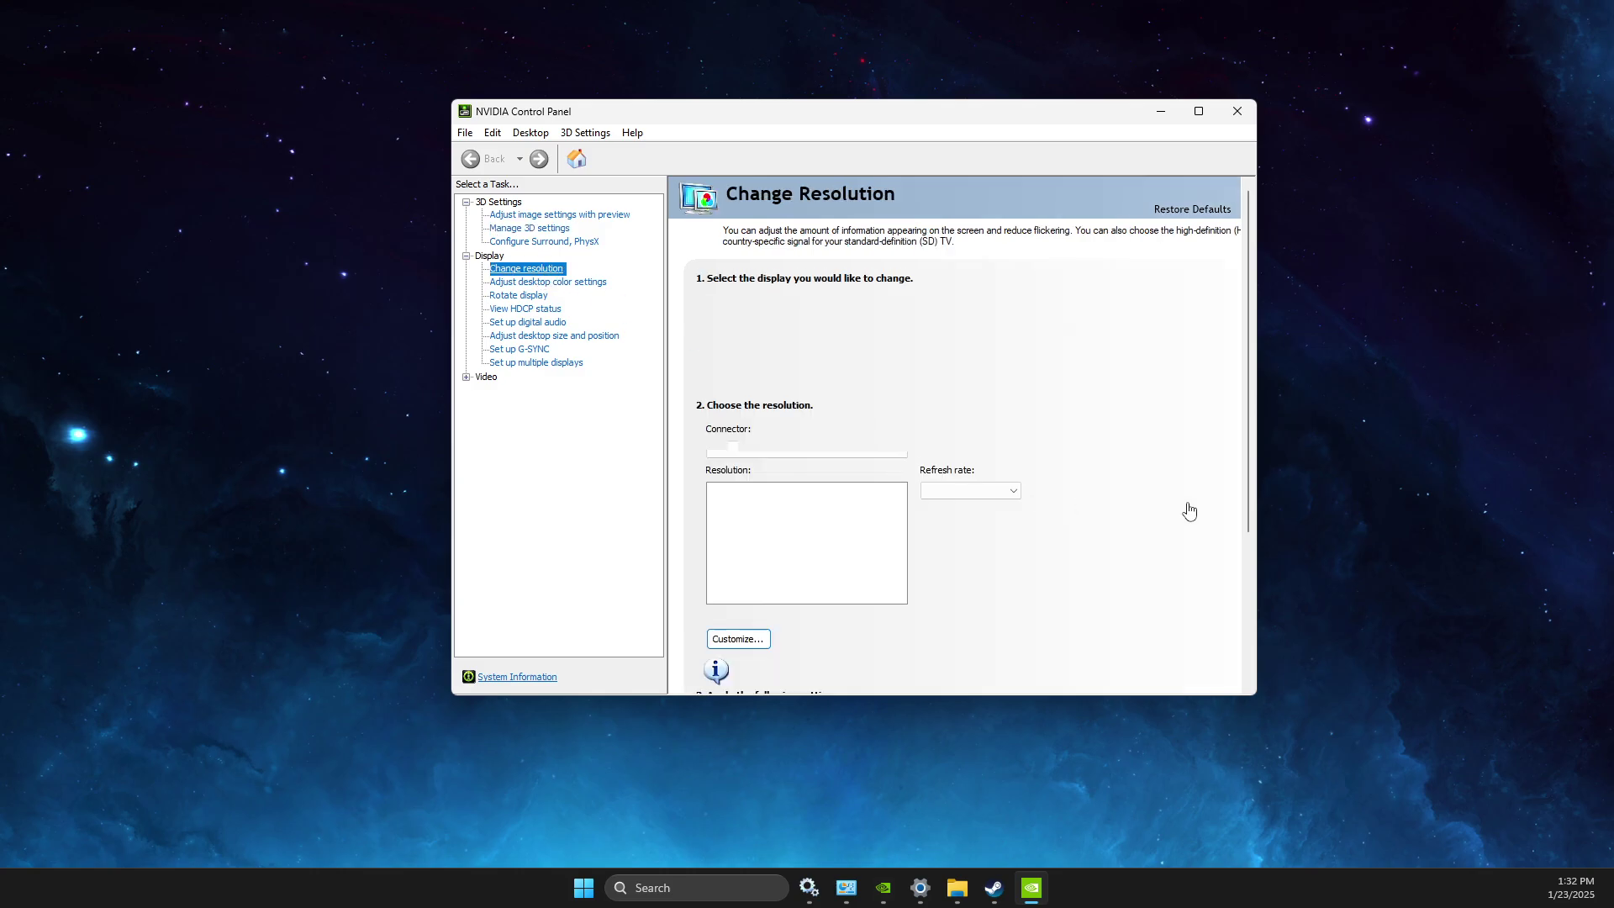
left_click(967, 491)
left_click(709, 609)
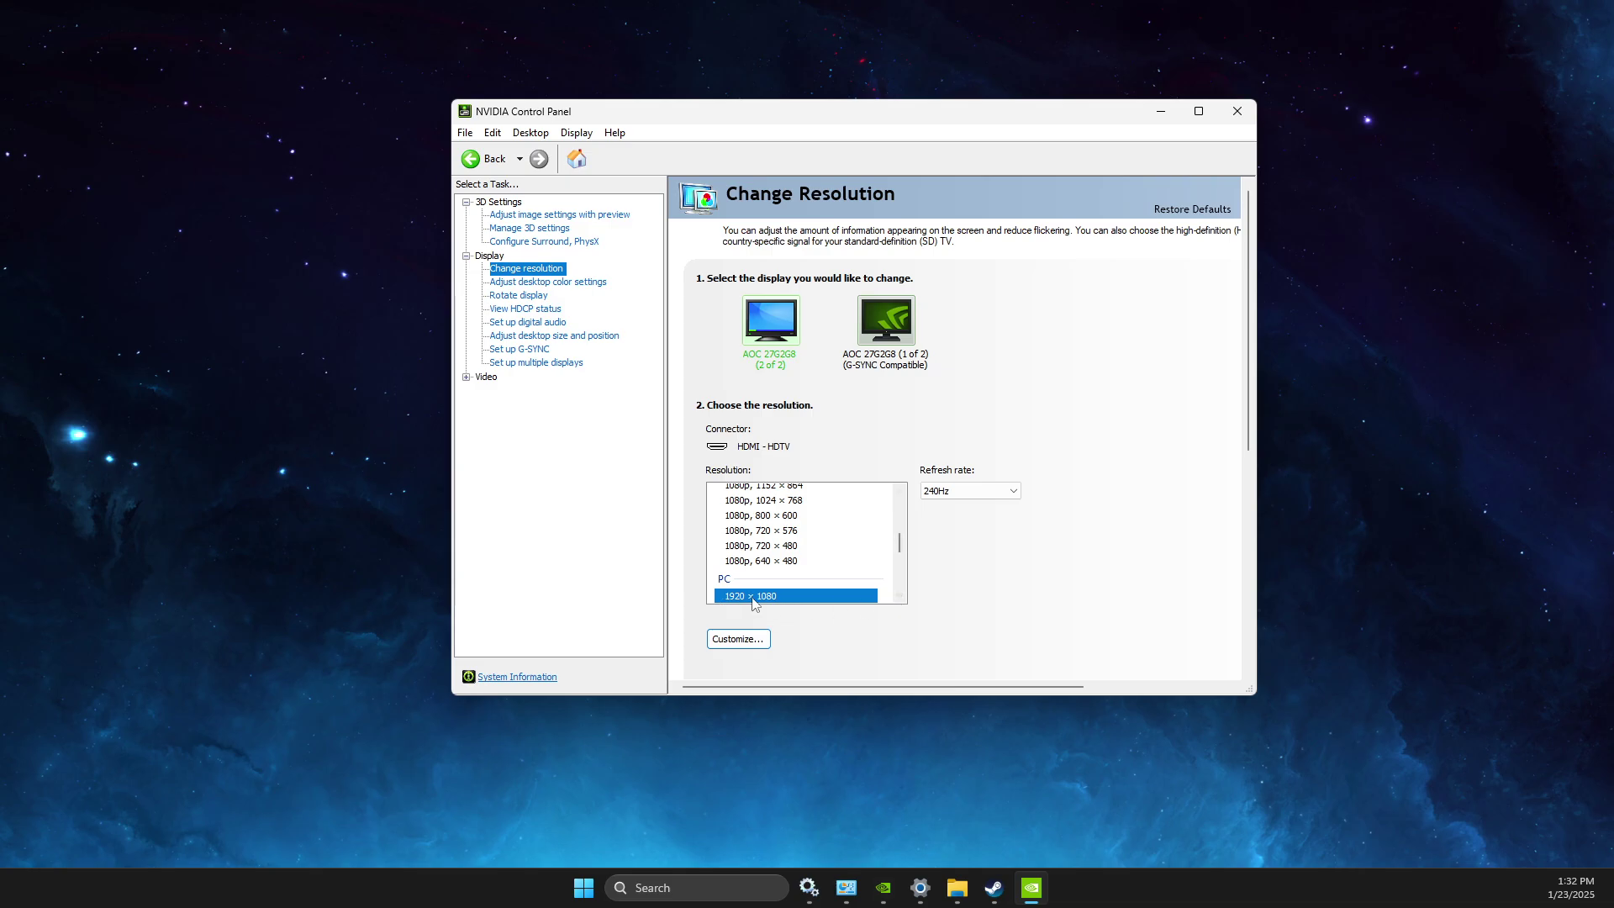
Set the PhysX processor to NVIDIA GeForce RTX 3070 in Configure Surround, PhysX.
left_click(541, 244)
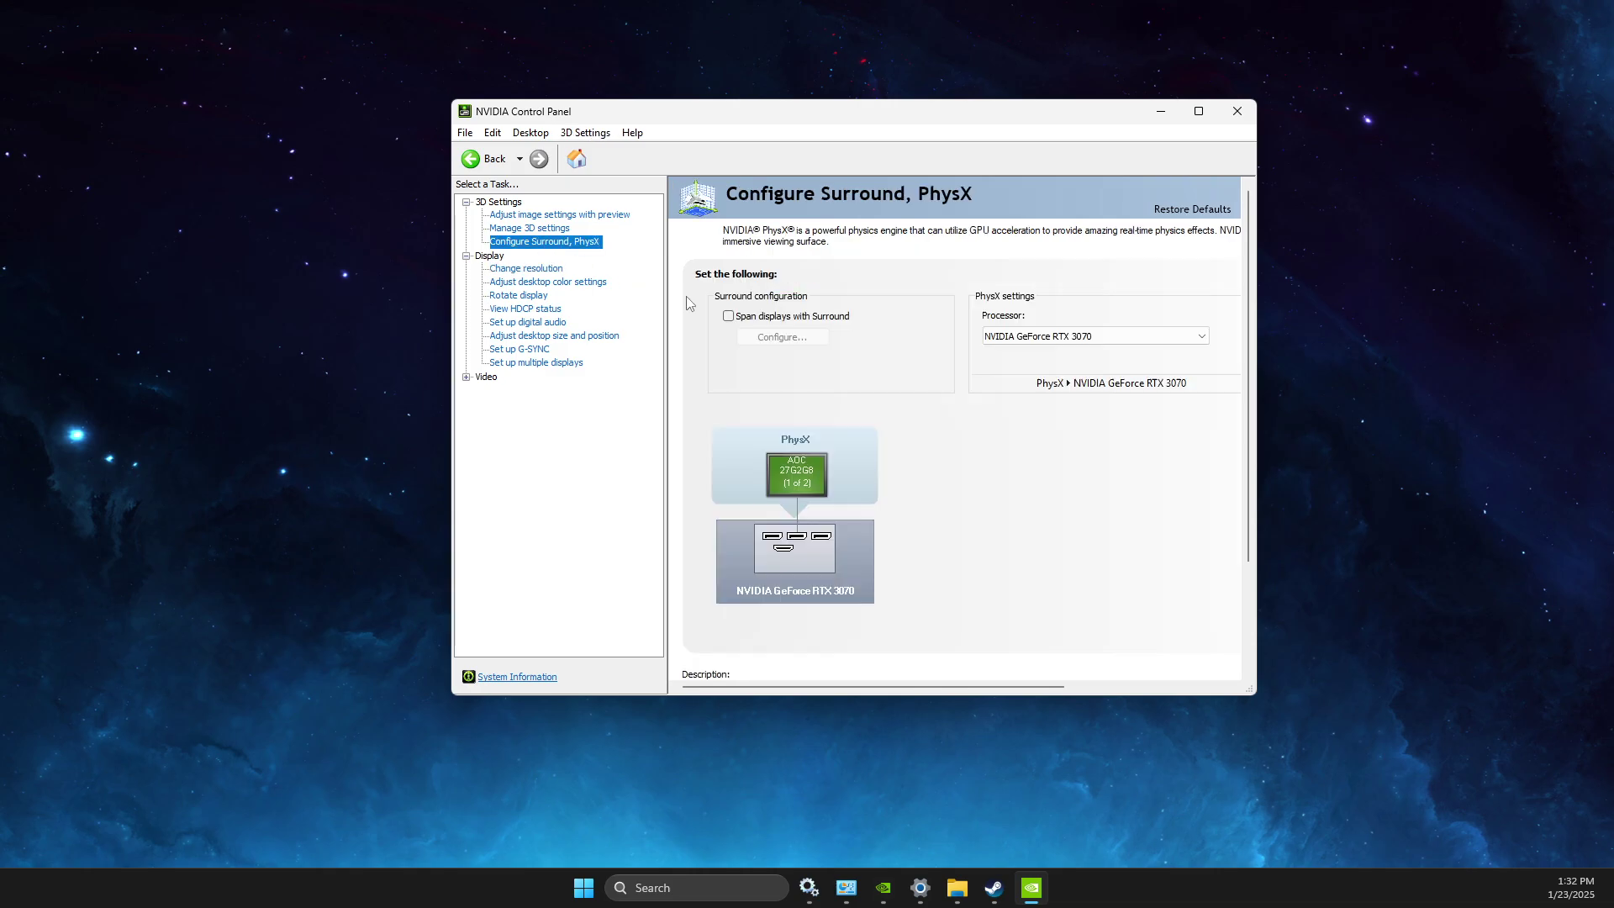
left_click(1009, 336)
left_click(1017, 367)
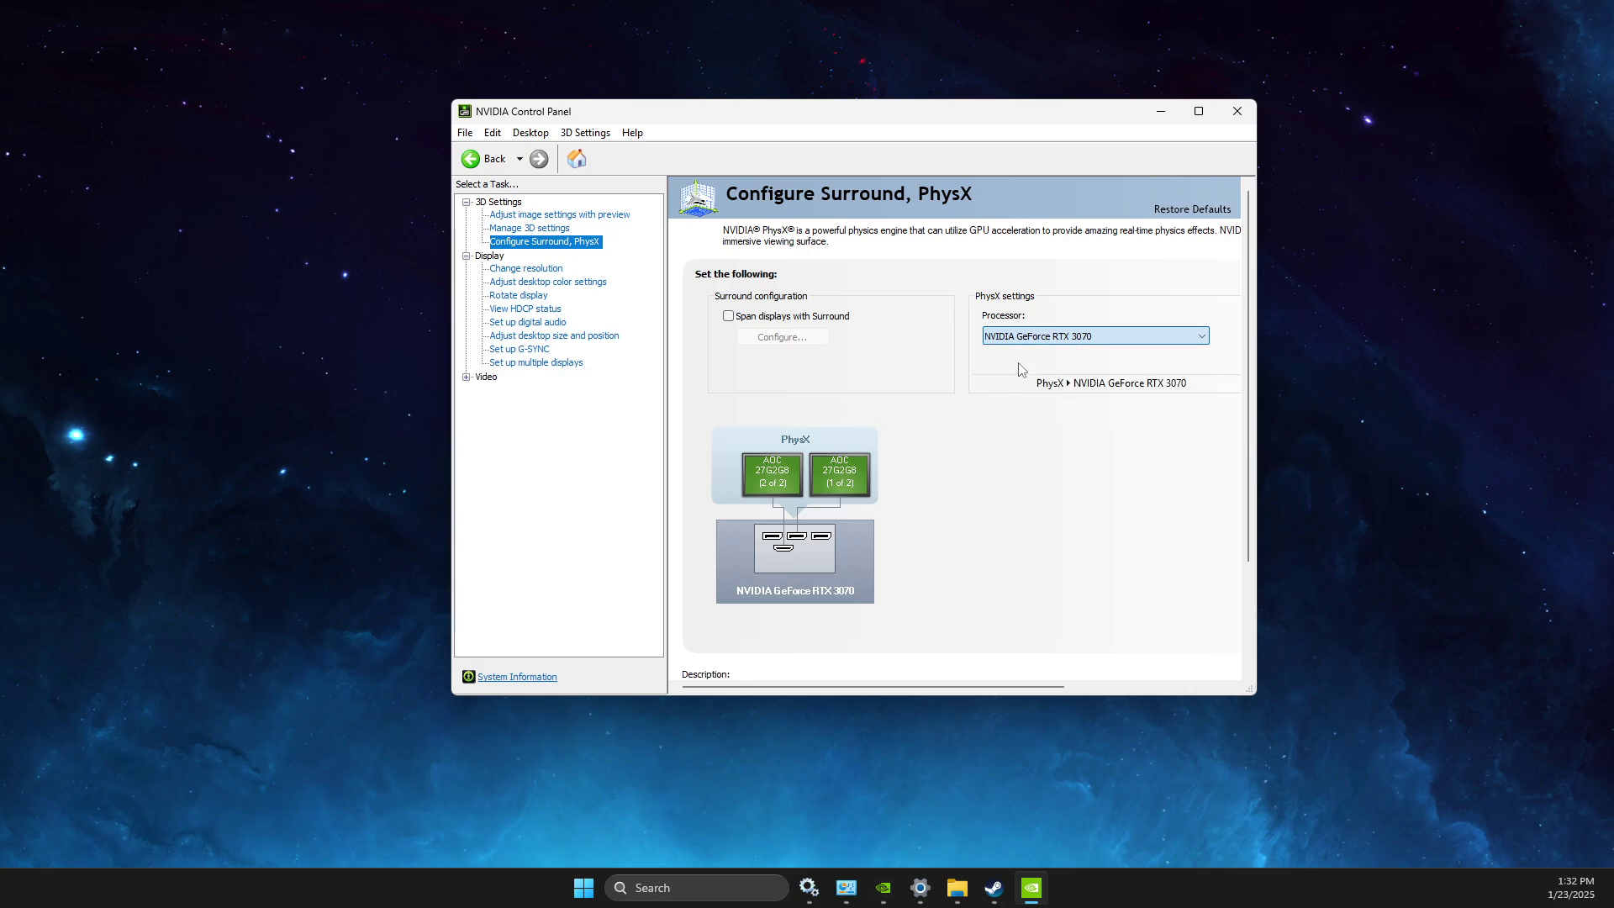
Review the whole list of global 3D settings under Manage 3D settings and close NVIDIA Control Panel.
left_click(538, 228)
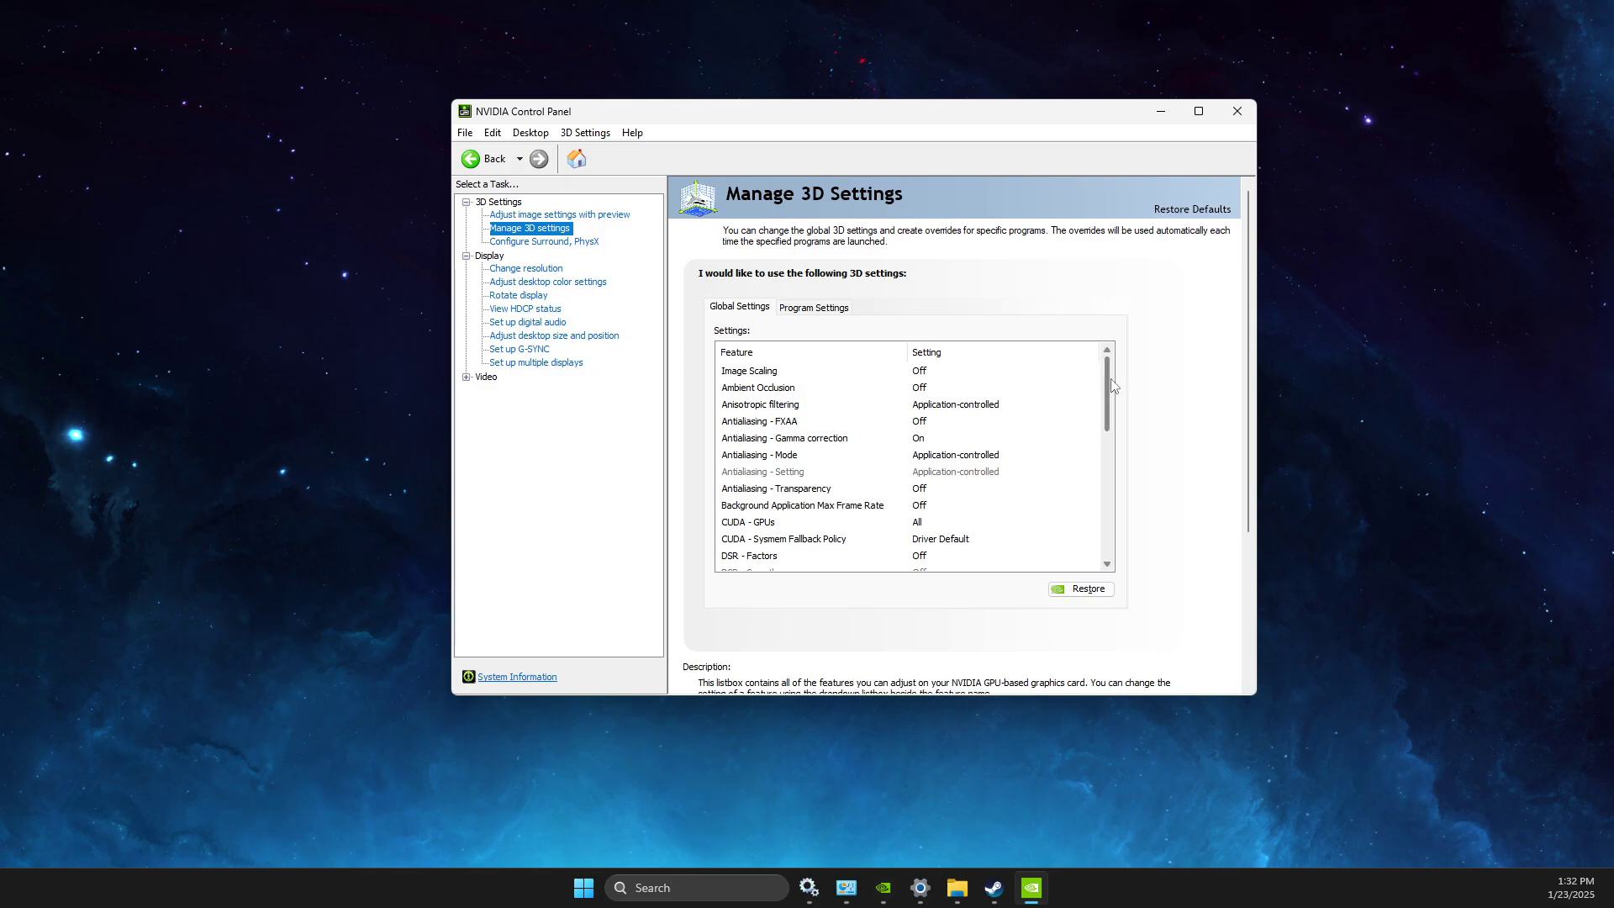
scroll(1112, 388, "down", 3)
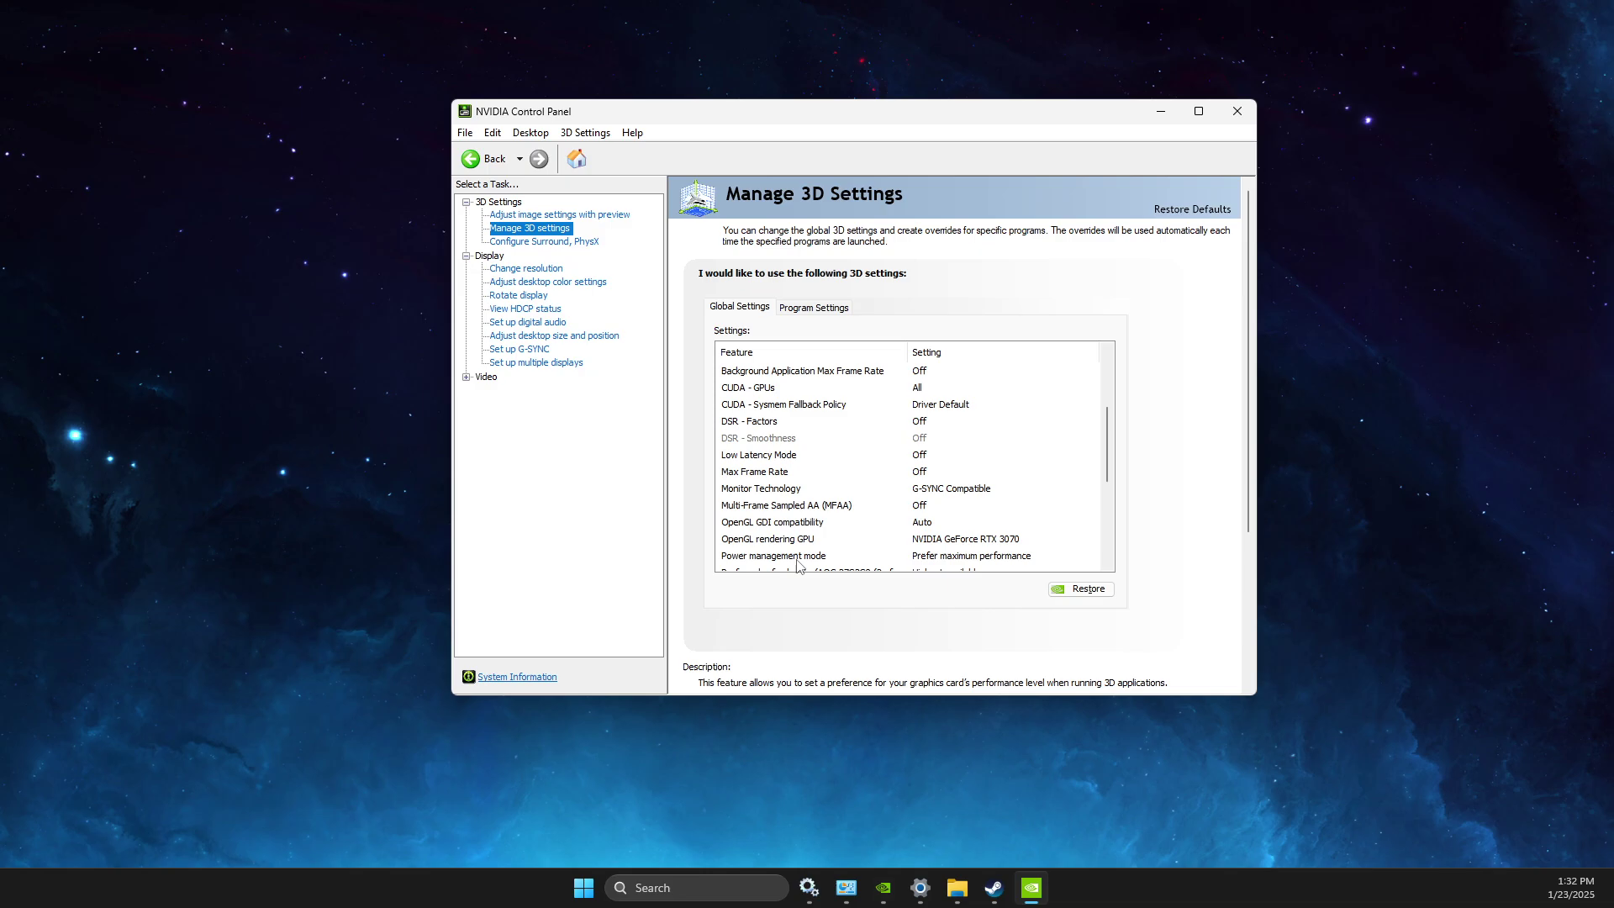
scroll(1108, 474, "down", 1)
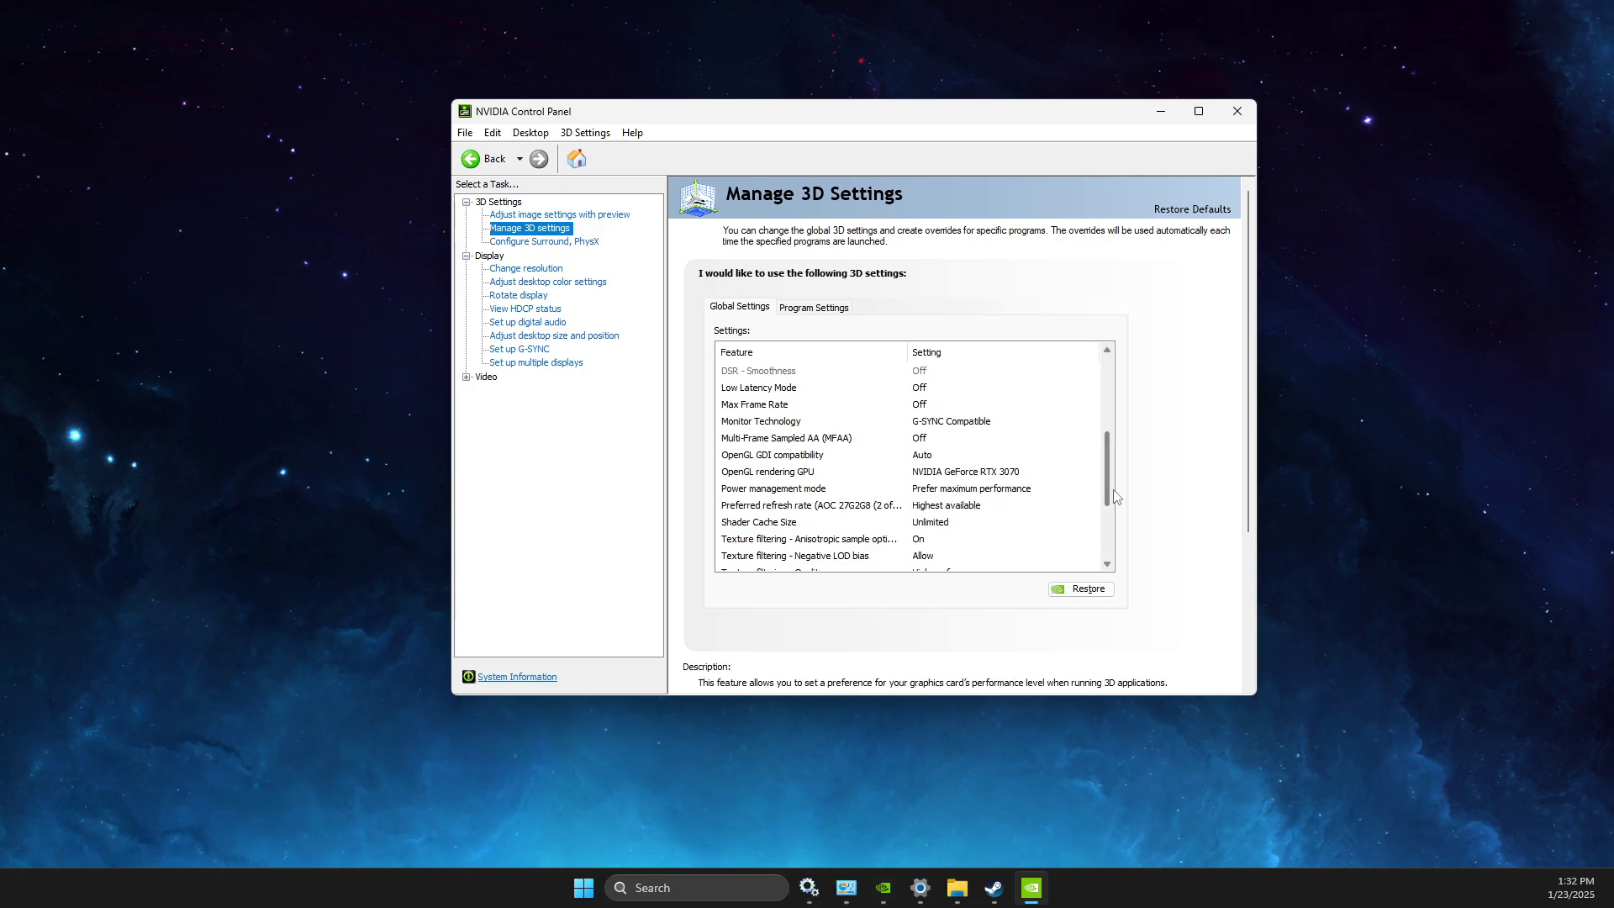
scroll(1111, 496, "down", 2)
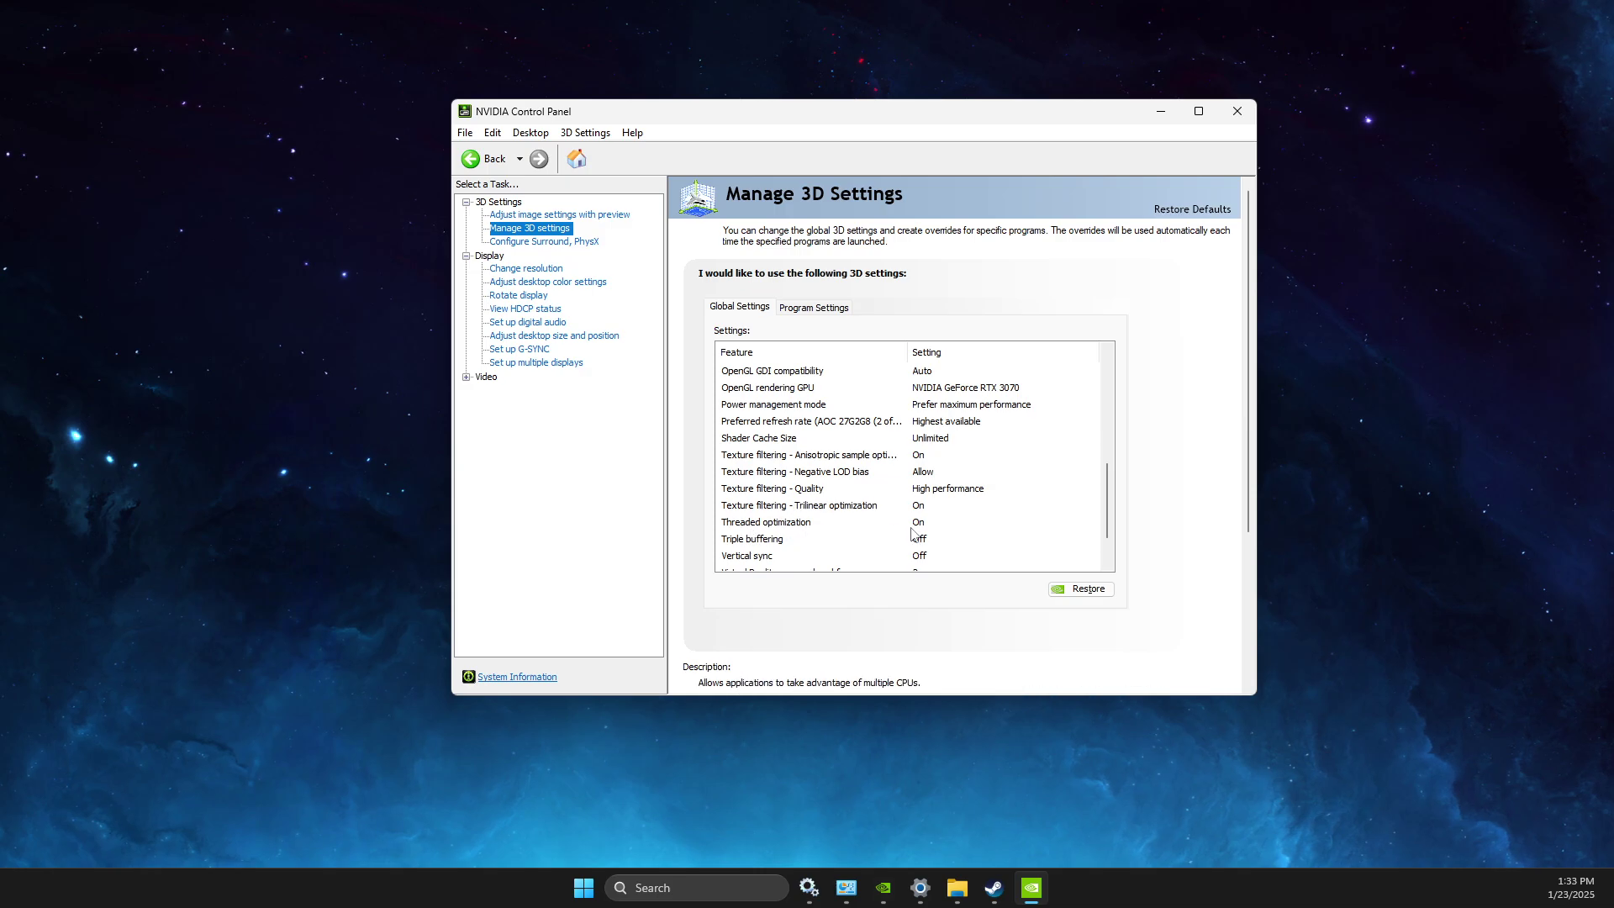
scroll(912, 533, "down", 1)
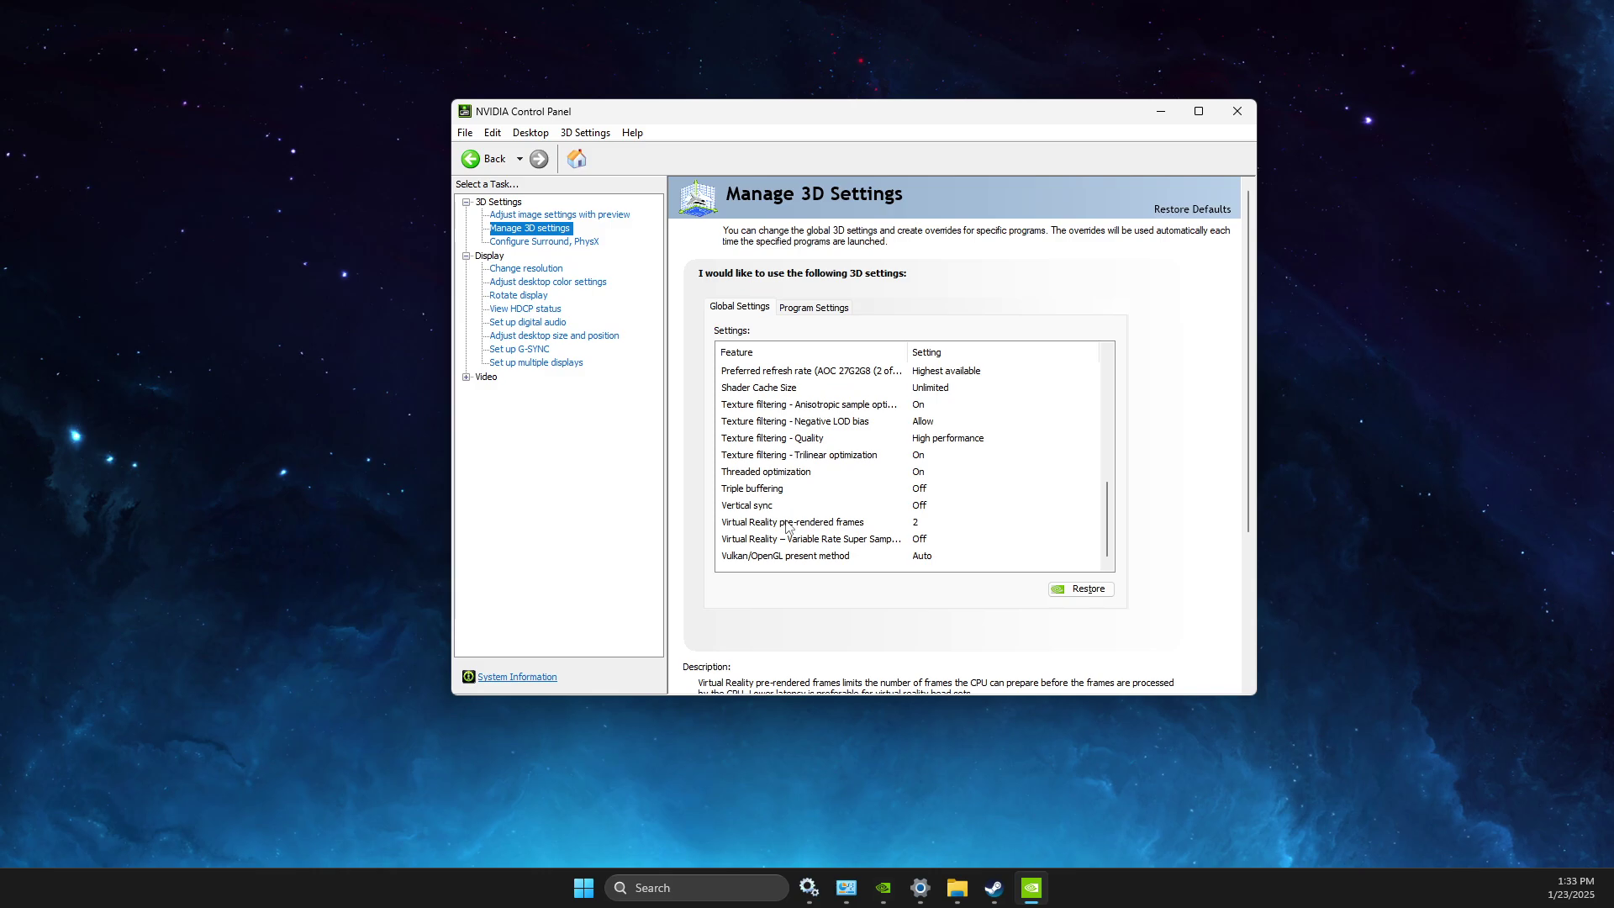
left_click(1238, 110)
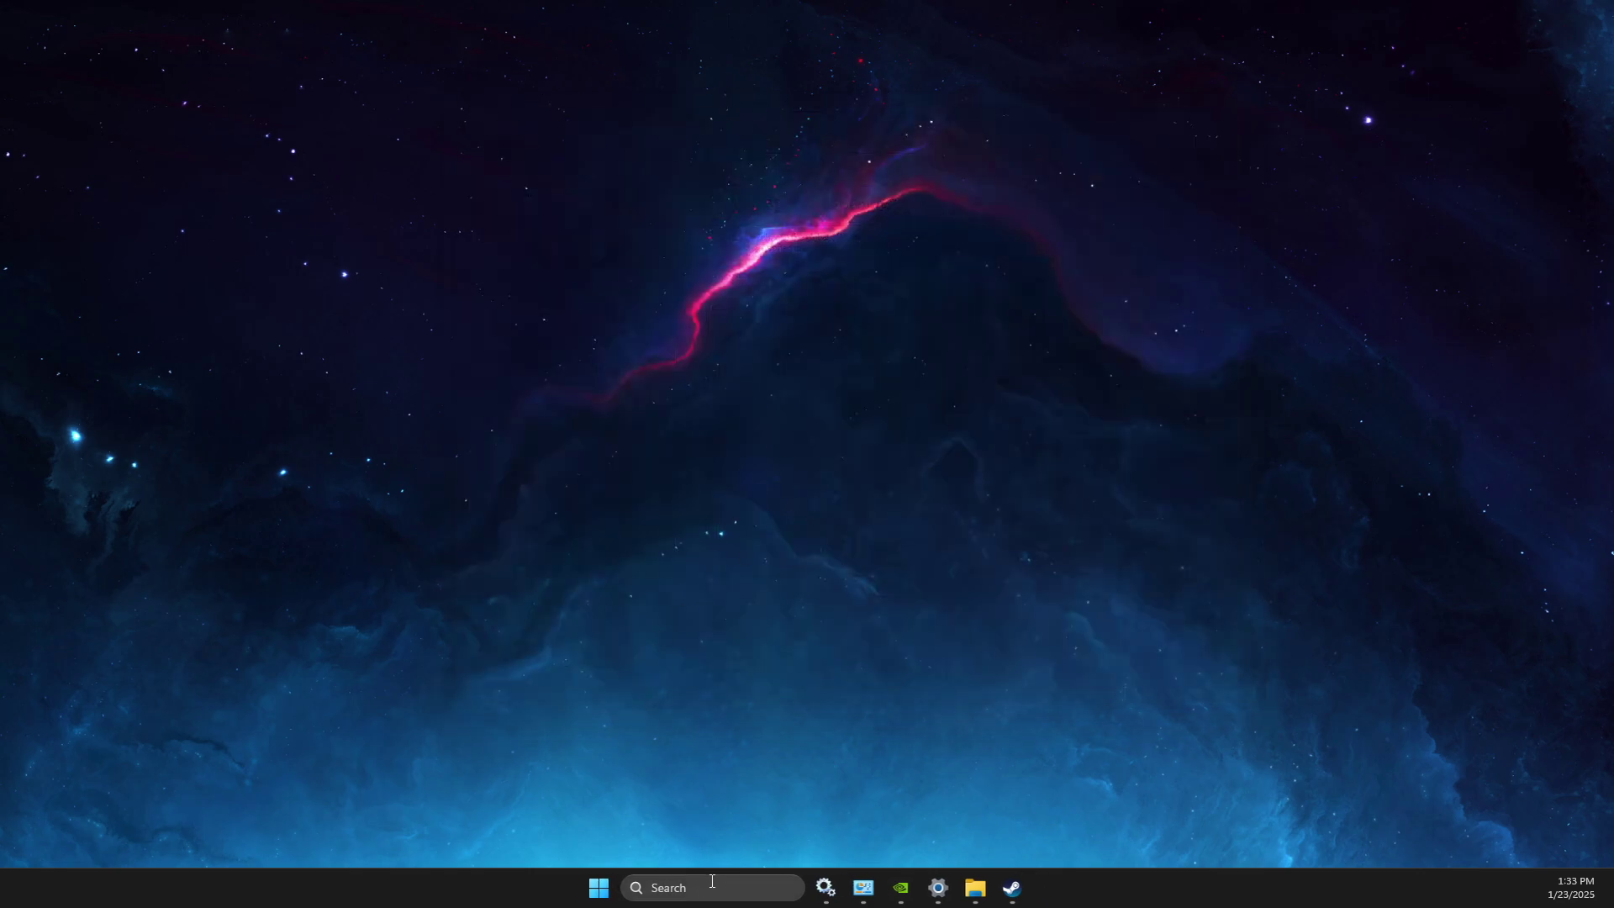
Open the Windows Services console.
left_click(712, 881)
type("services")
left_click(569, 763)
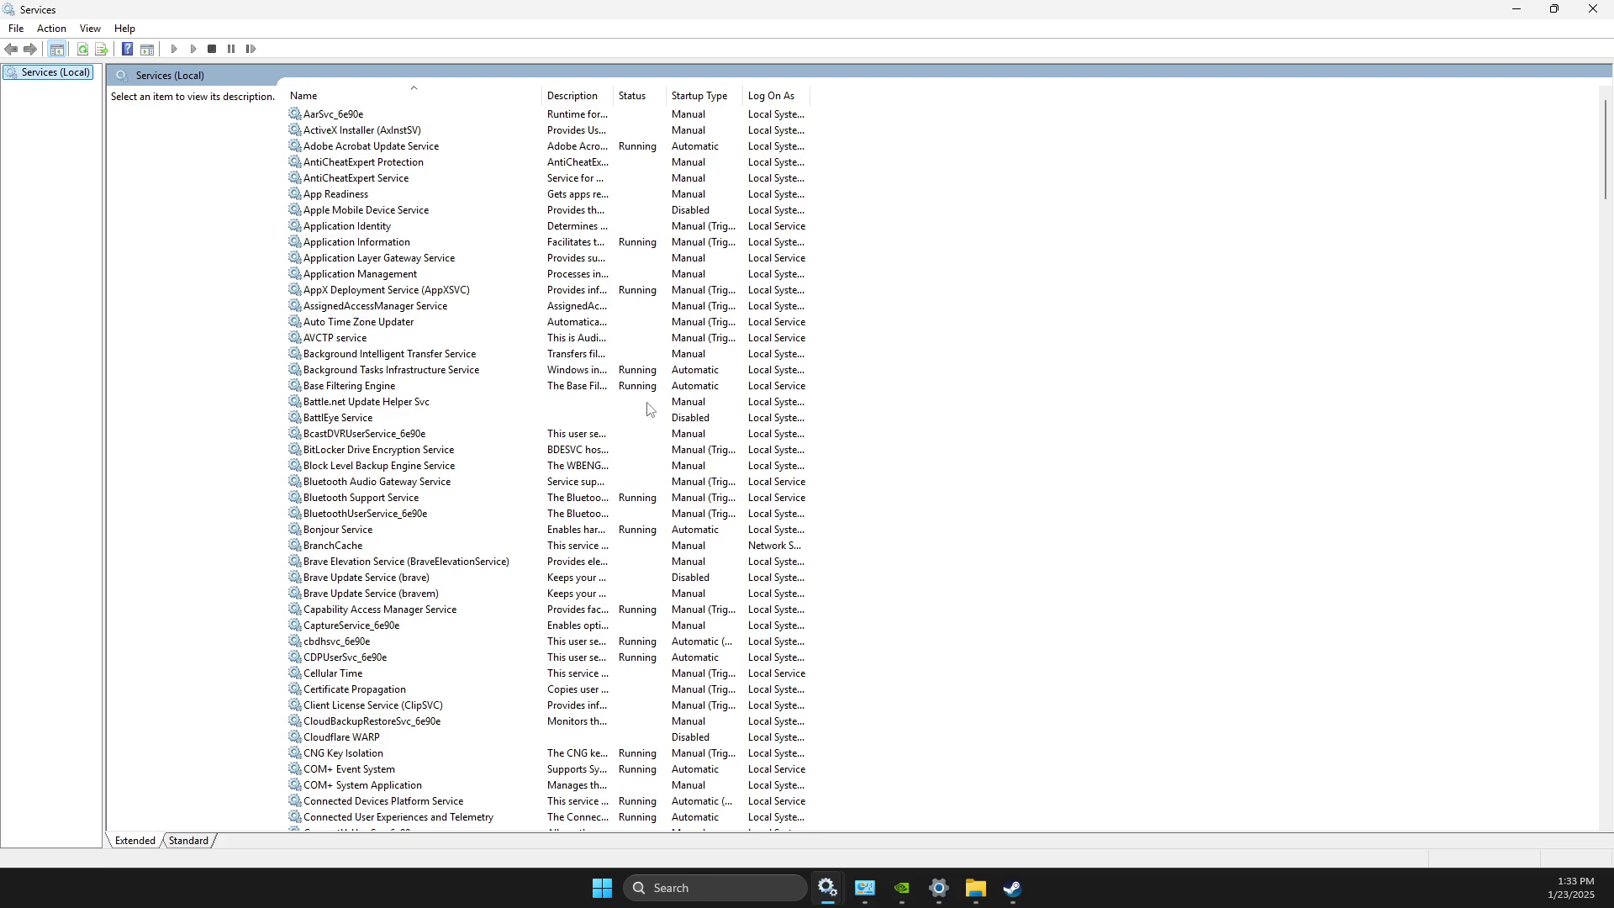
Look through the services beginning with S to locate the SysMain service.
left_click(430, 162)
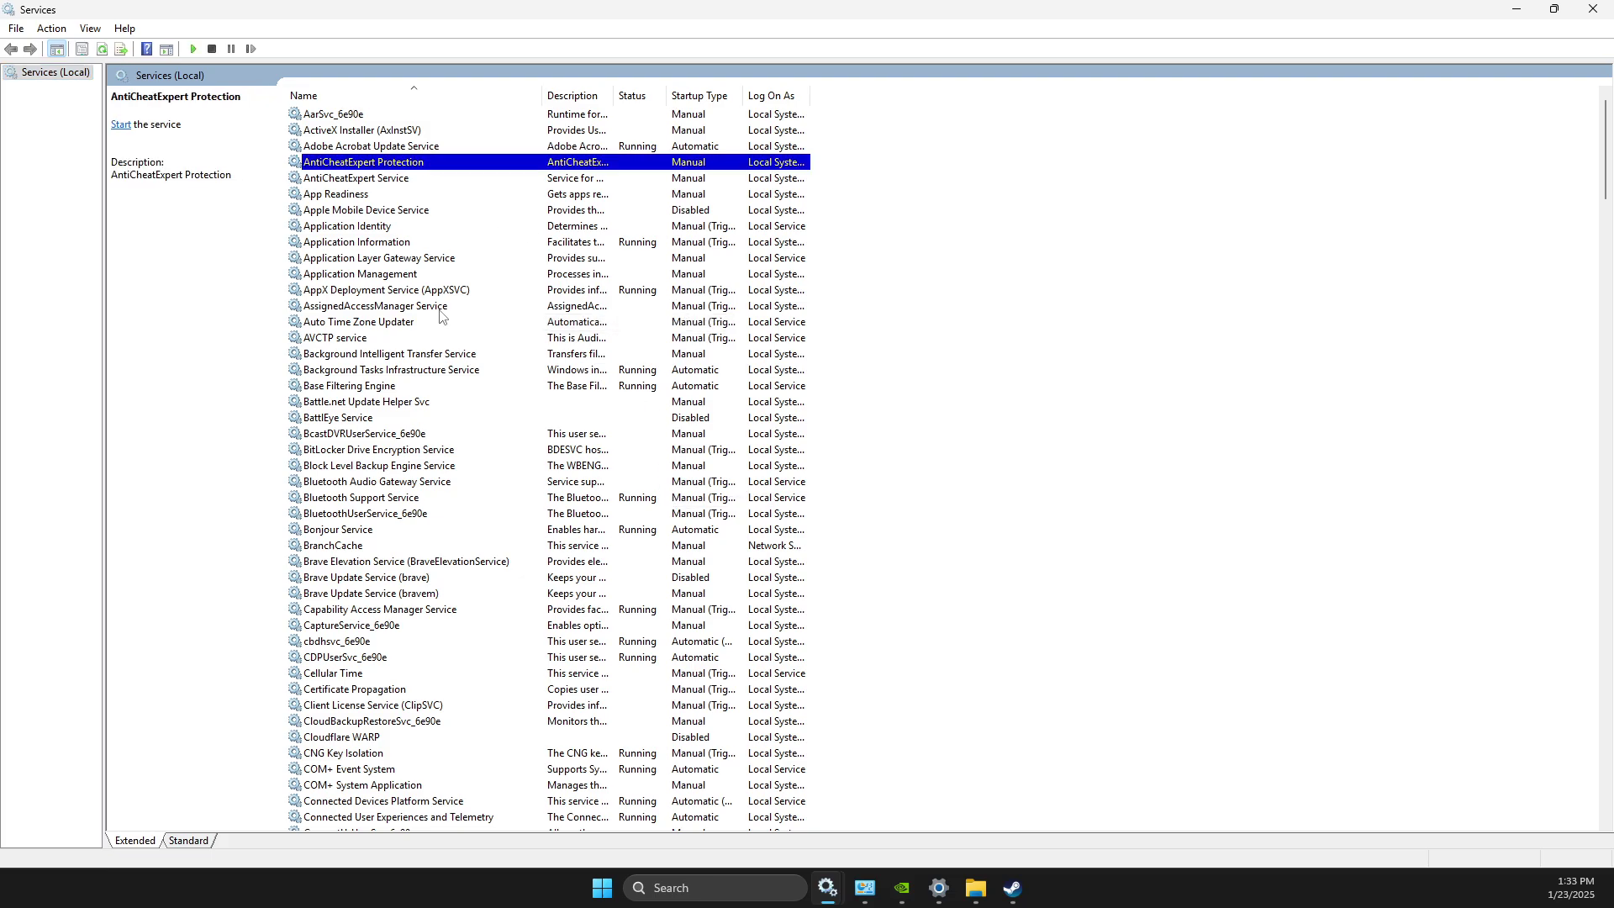
key("s")
key("s")
key("s")
key("s")
key("s")
key("s")
key("s")
key("s")
key("s")
key("s")
key("s")
key("s")
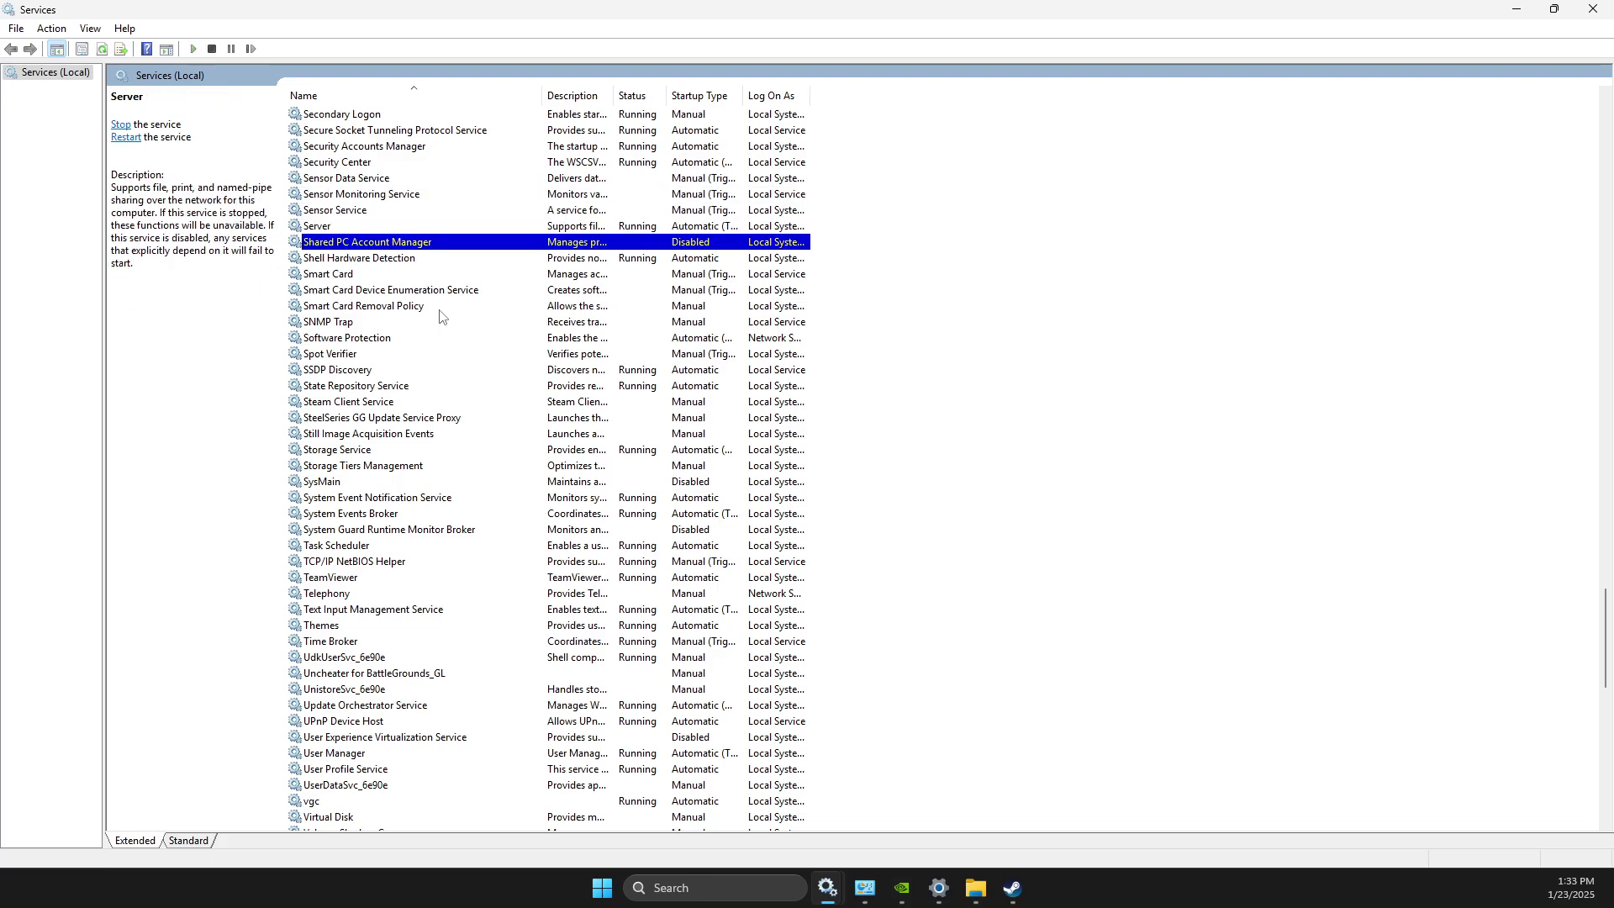
key("s")
key("s")
key("s")
key("s")
key("s")
key("s")
key("s")
key("s")
key("s")
key("s")
key("s")
key("s")
key("s")
key("s")
key("s")
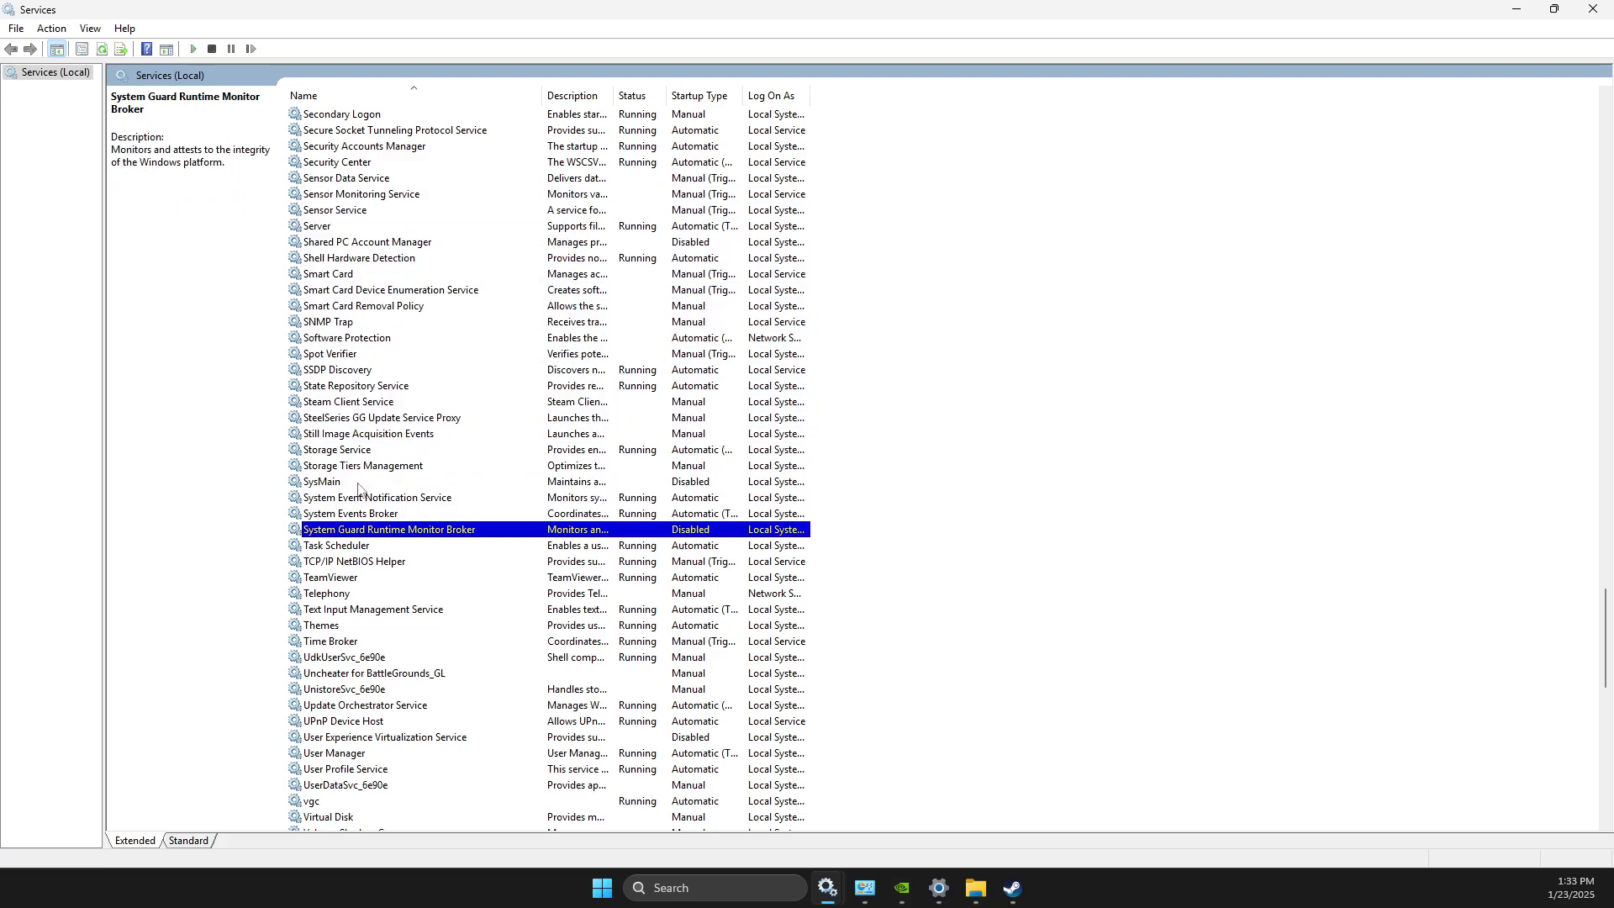
scroll(340, 284, "up", 2)
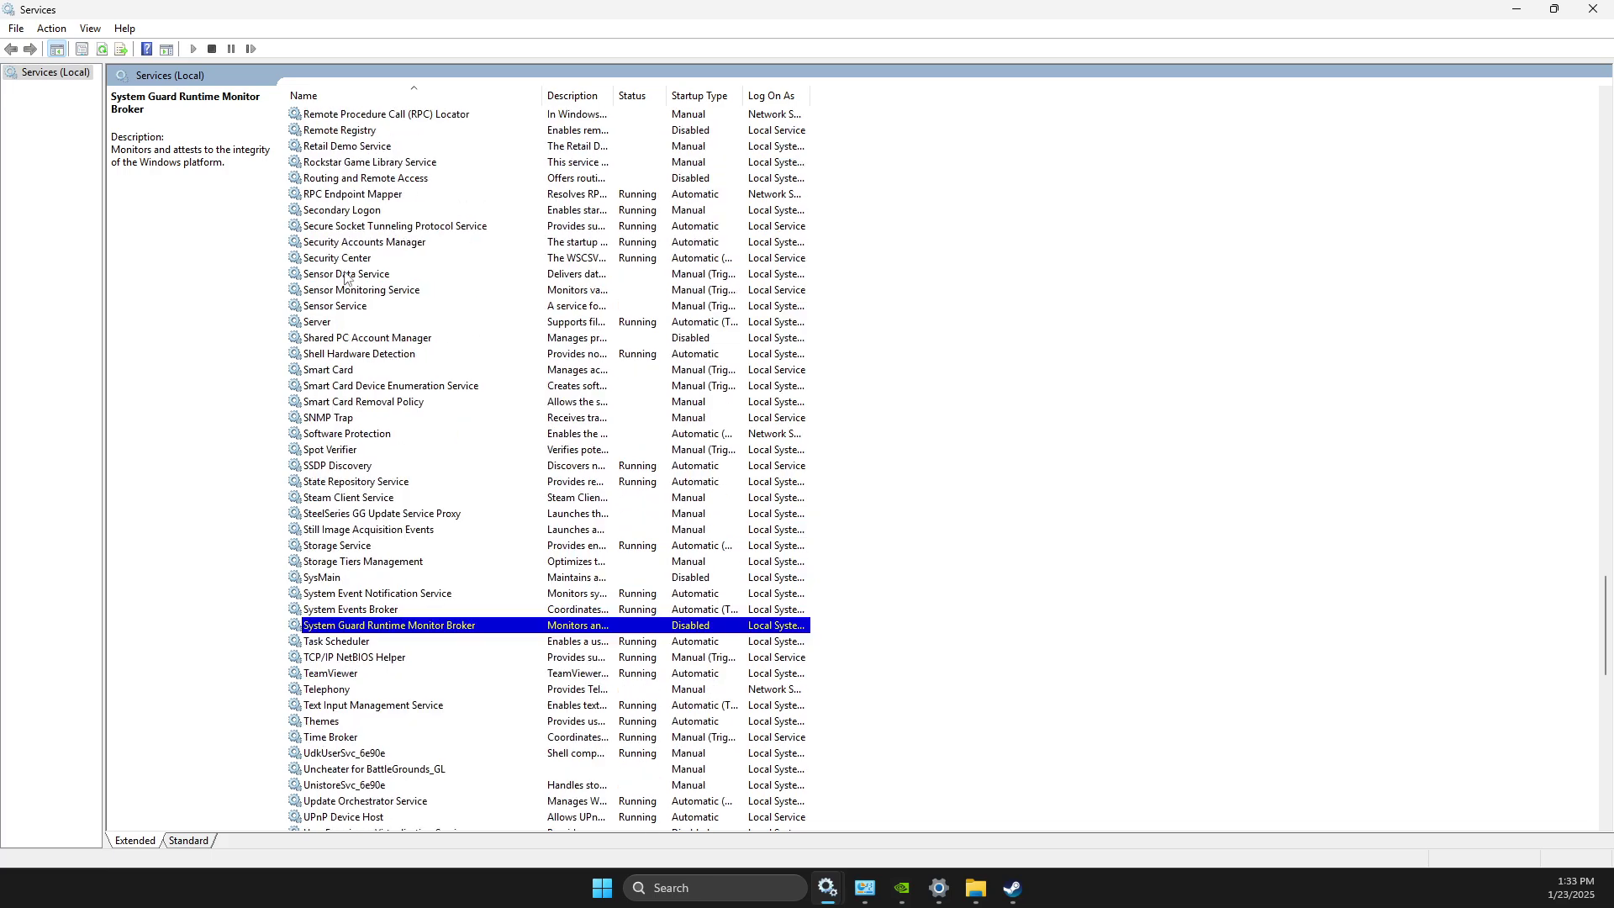
left_click(341, 275)
key("s")
key("s")
key("s")
key("s")
key("s")
key("s")
key("s")
key("s")
key("s")
key("s")
key("s")
key("s")
key("s")
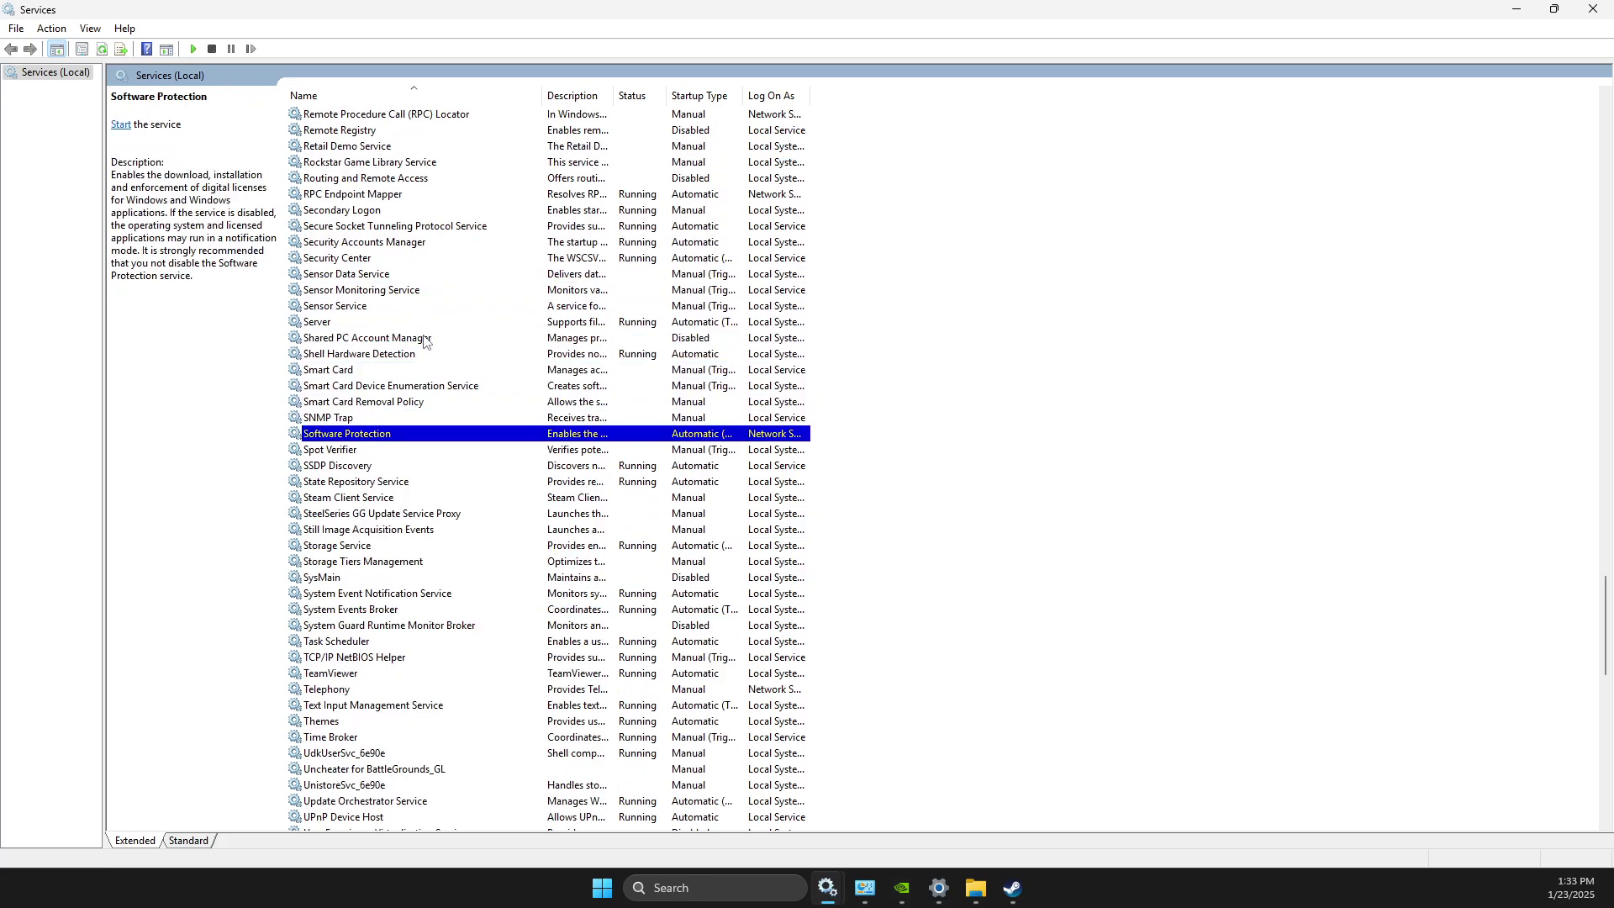
Check the startup type options in the SysMain service's properties, cancel without changes and return to the desktop.
left_click(324, 579)
right_click(325, 582)
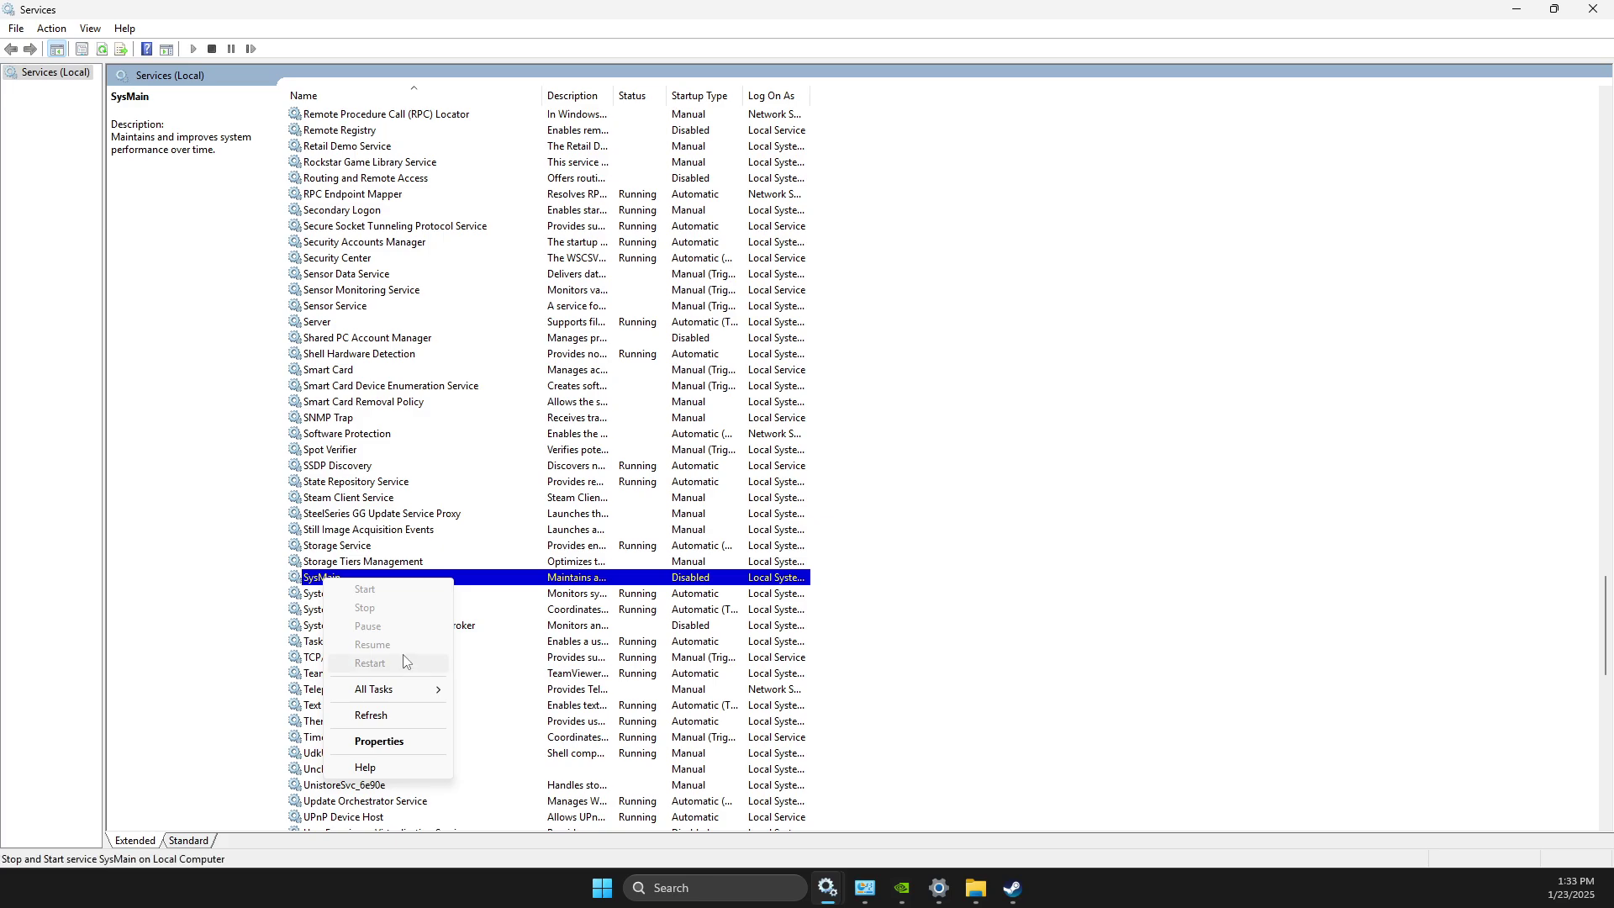
left_click(361, 743)
left_click(798, 422)
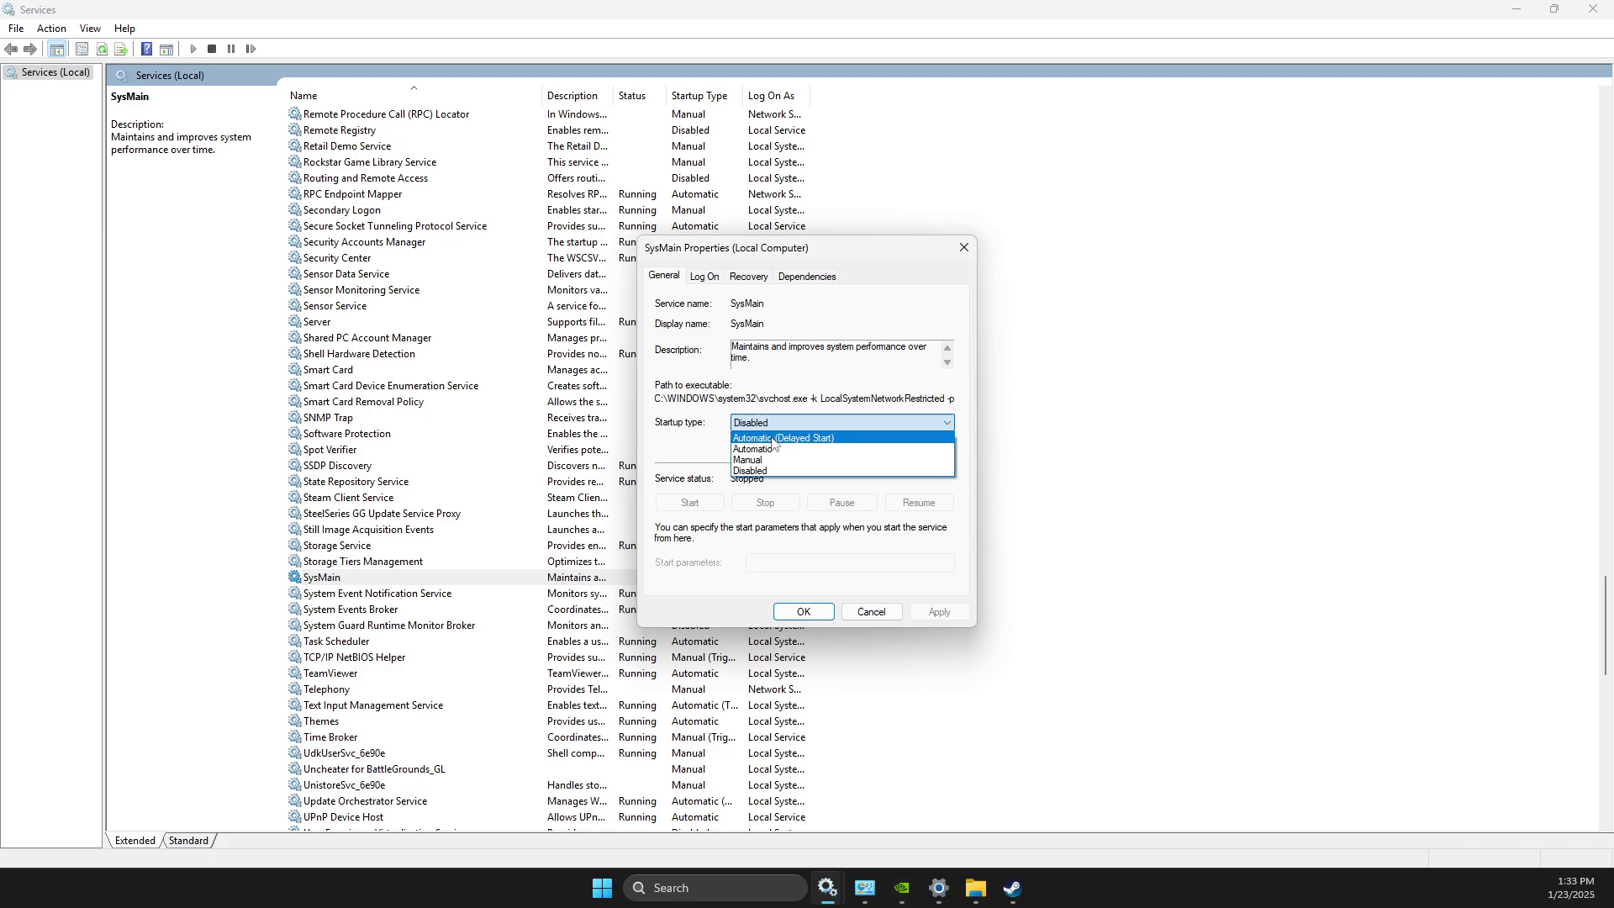
left_click(871, 611)
left_click(871, 611)
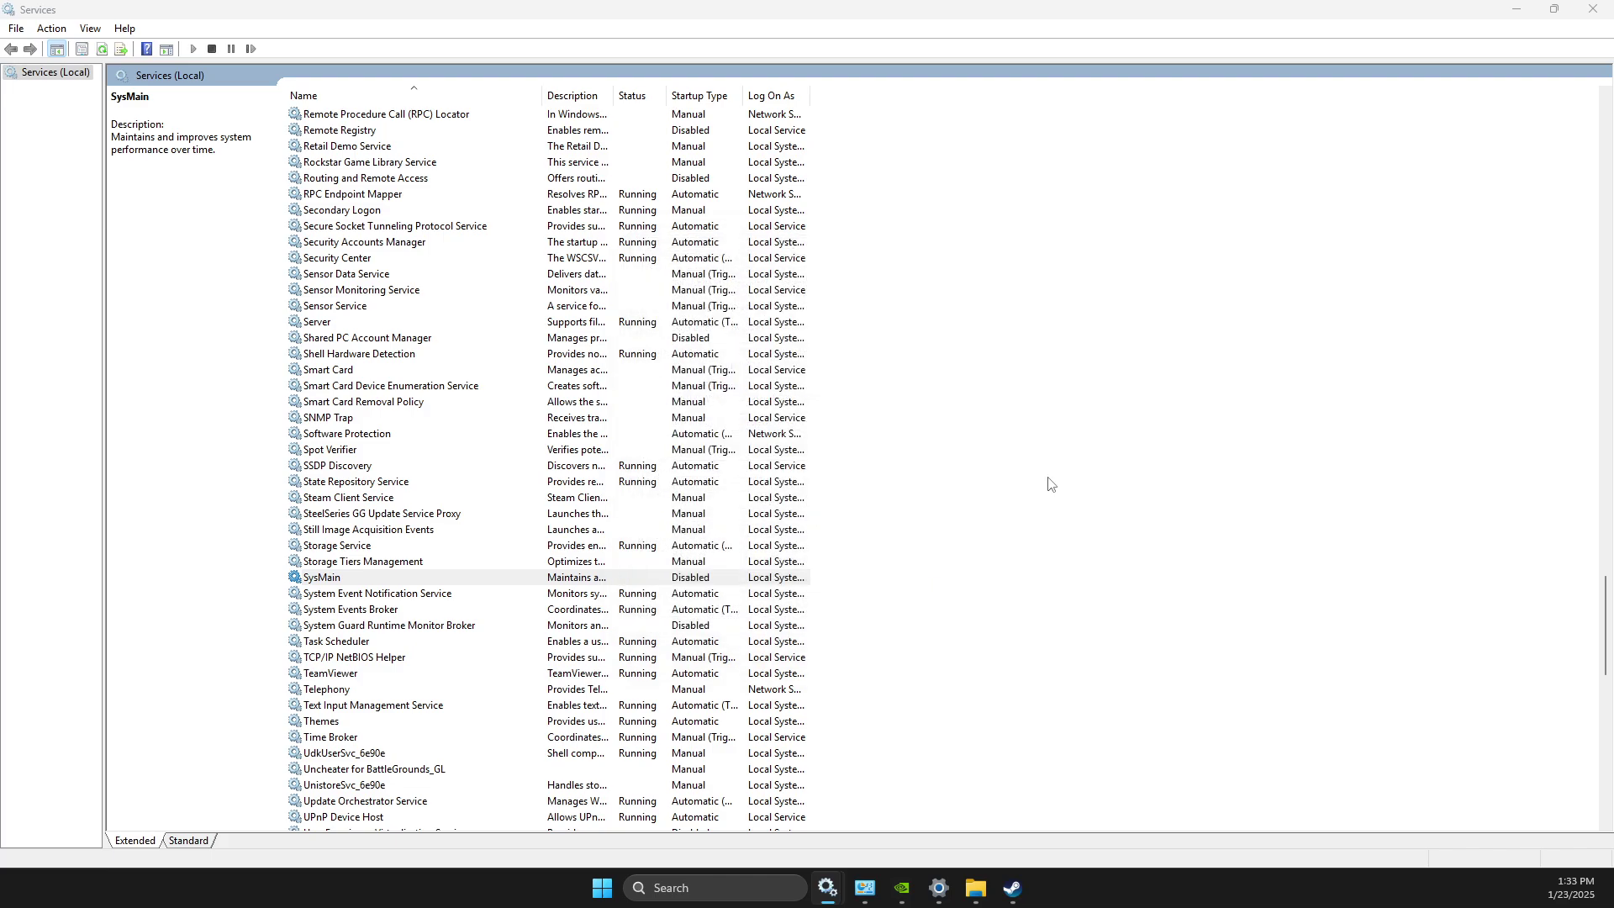
key("super+d")
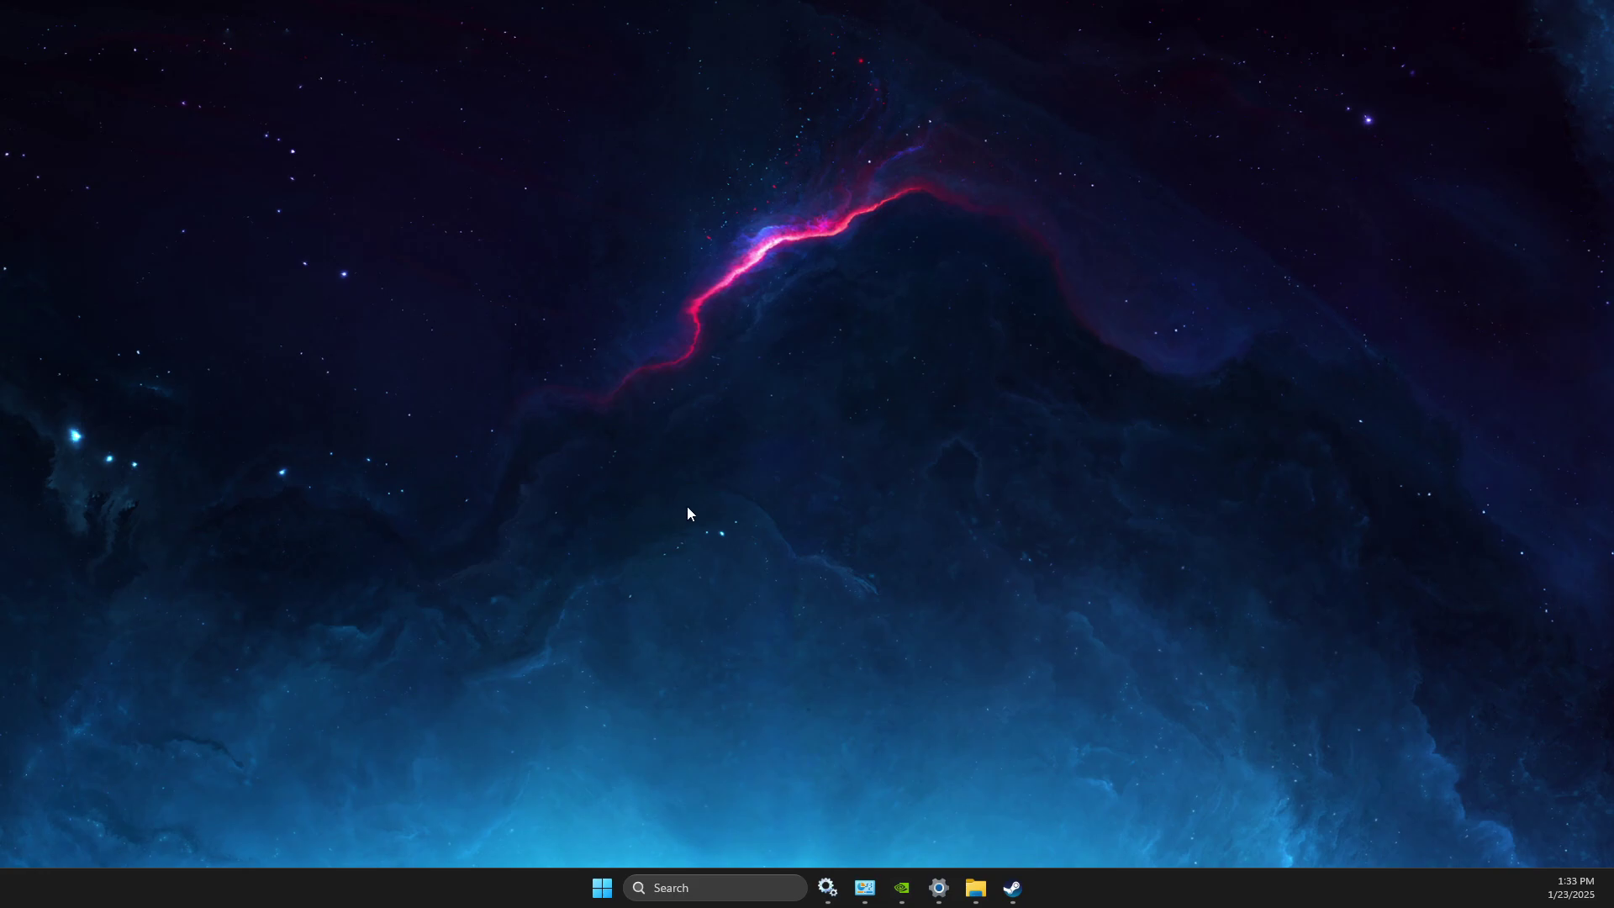
Switch to Steam and open the installation folder of Tom Clancy's Rainbow Six Siege from the game's installed files properties.
left_click(1012, 888)
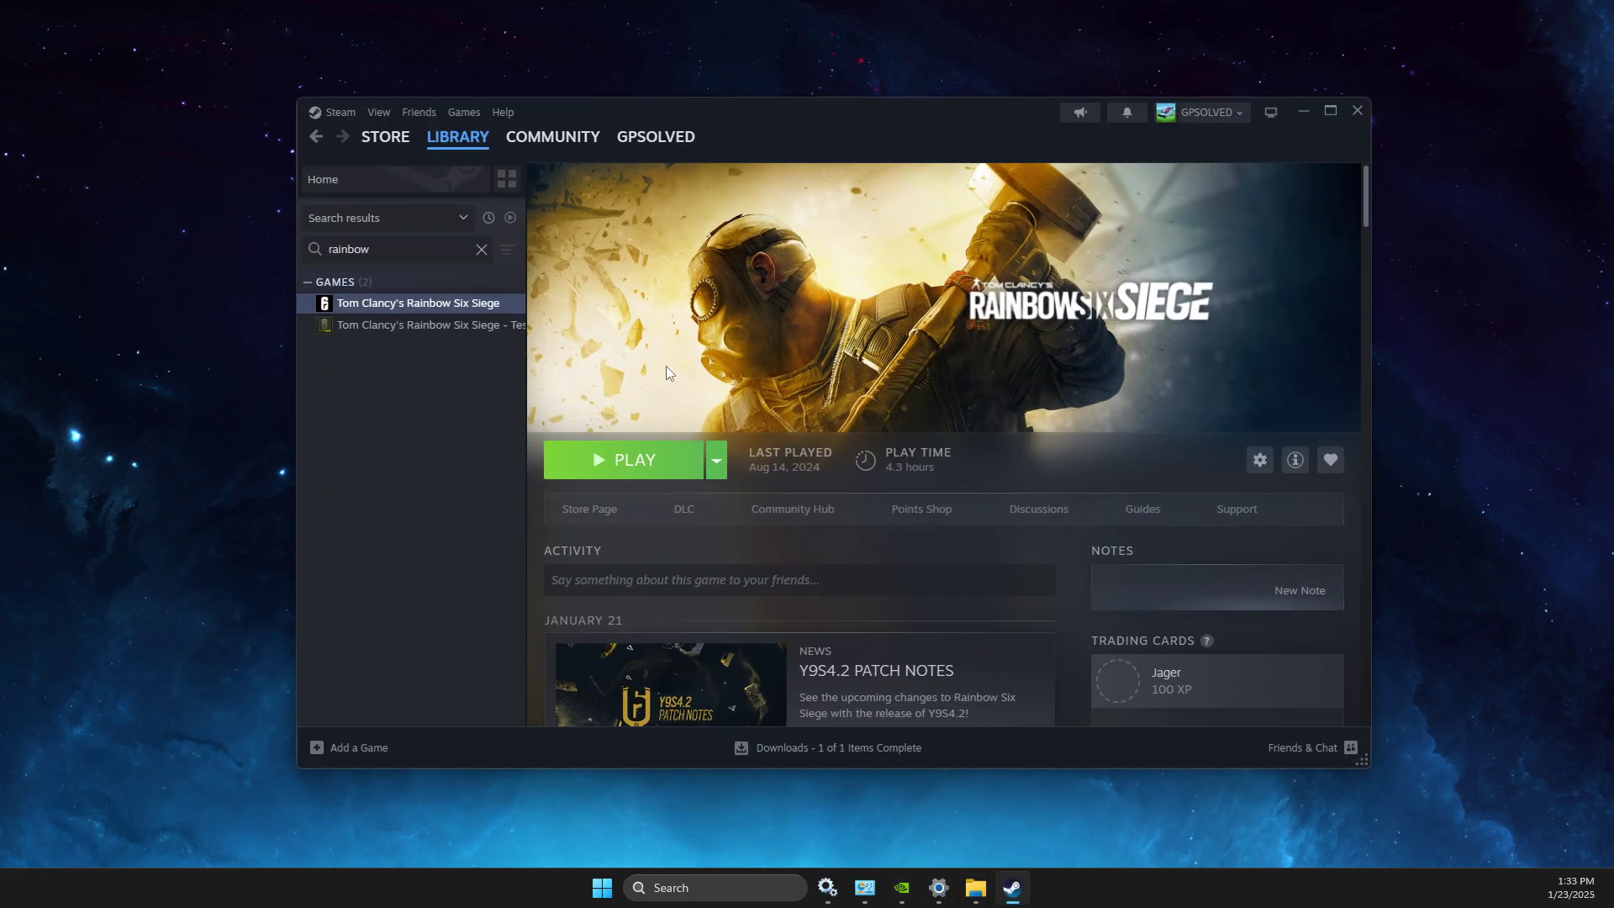
right_click(370, 309)
left_click(439, 445)
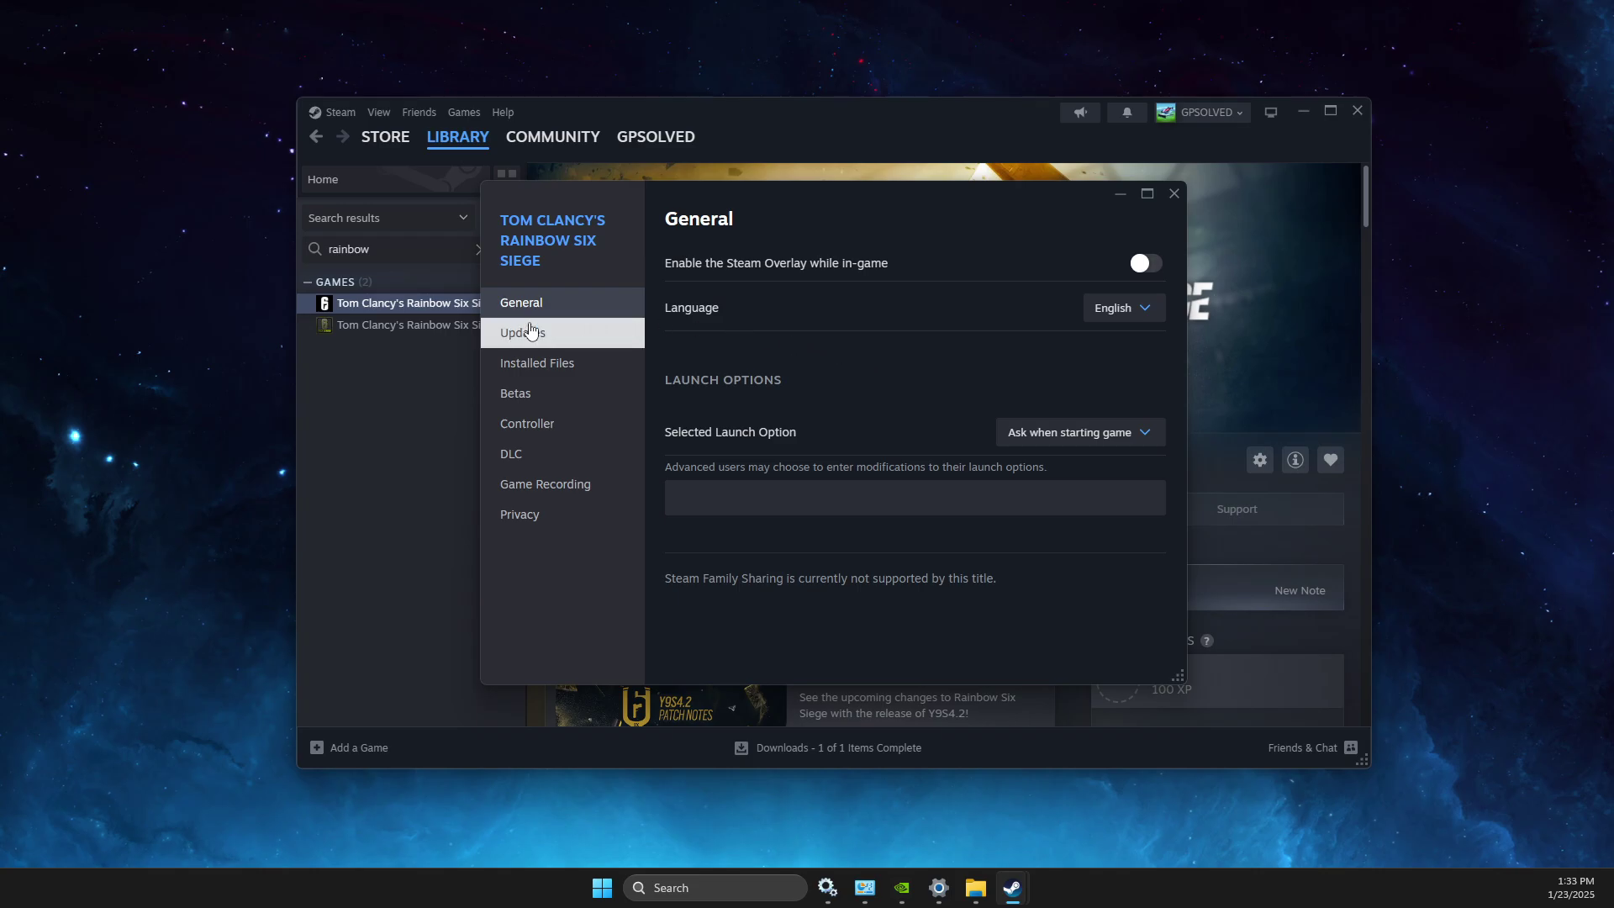
left_click(538, 362)
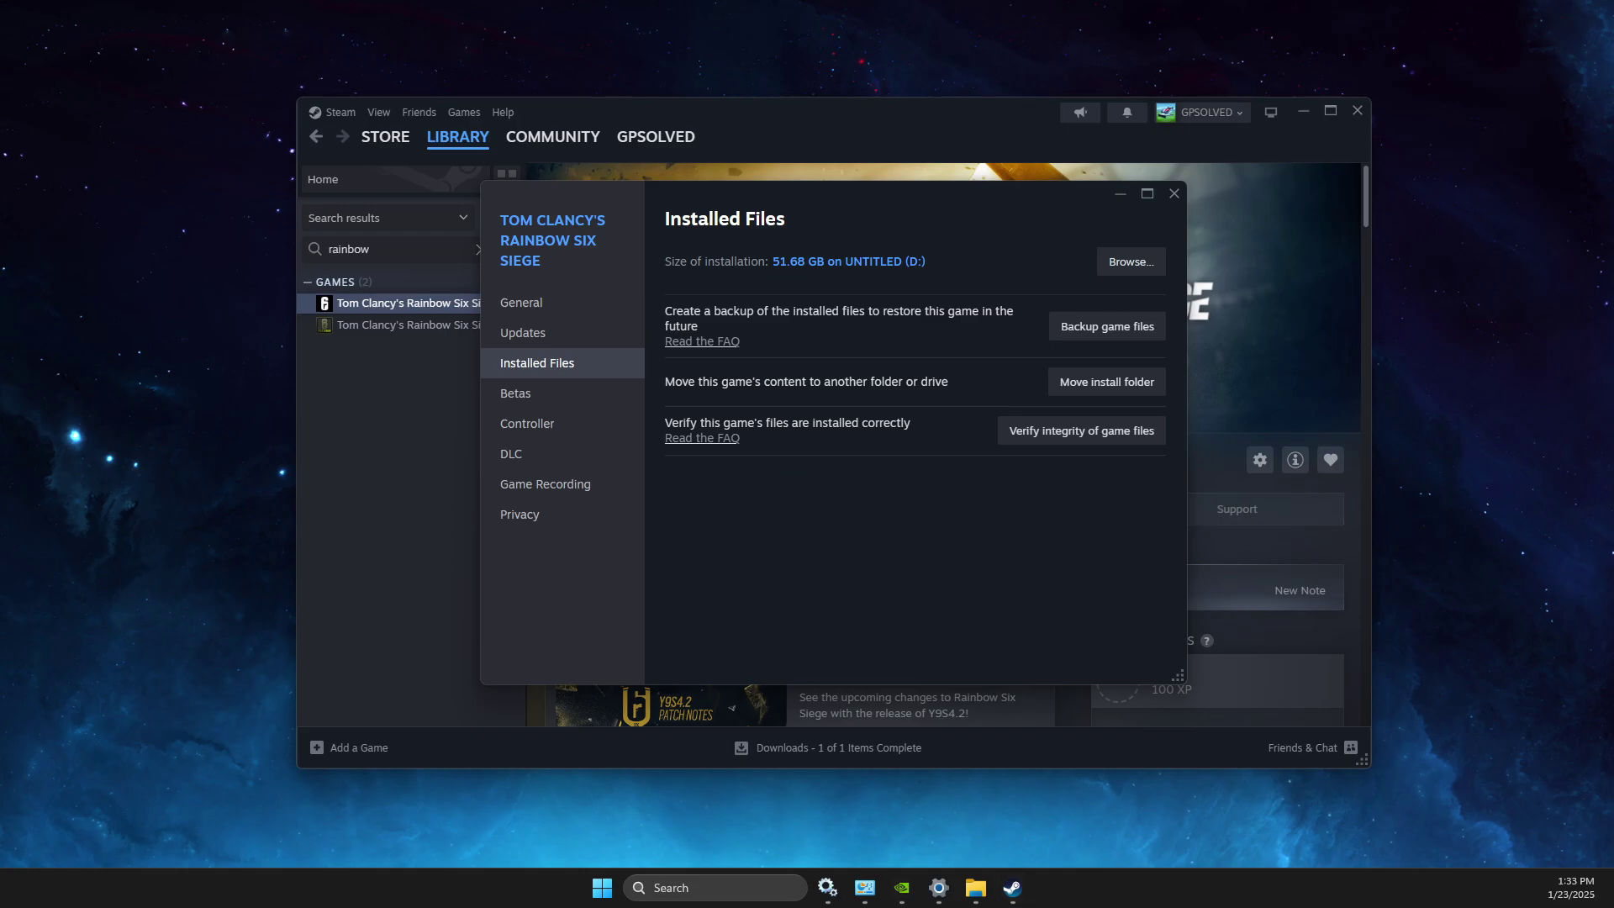
left_click(1131, 262)
Disable fullscreen optimizations for RainbowSix.exe in its compatibility properties.
scroll(646, 395, "down", 10)
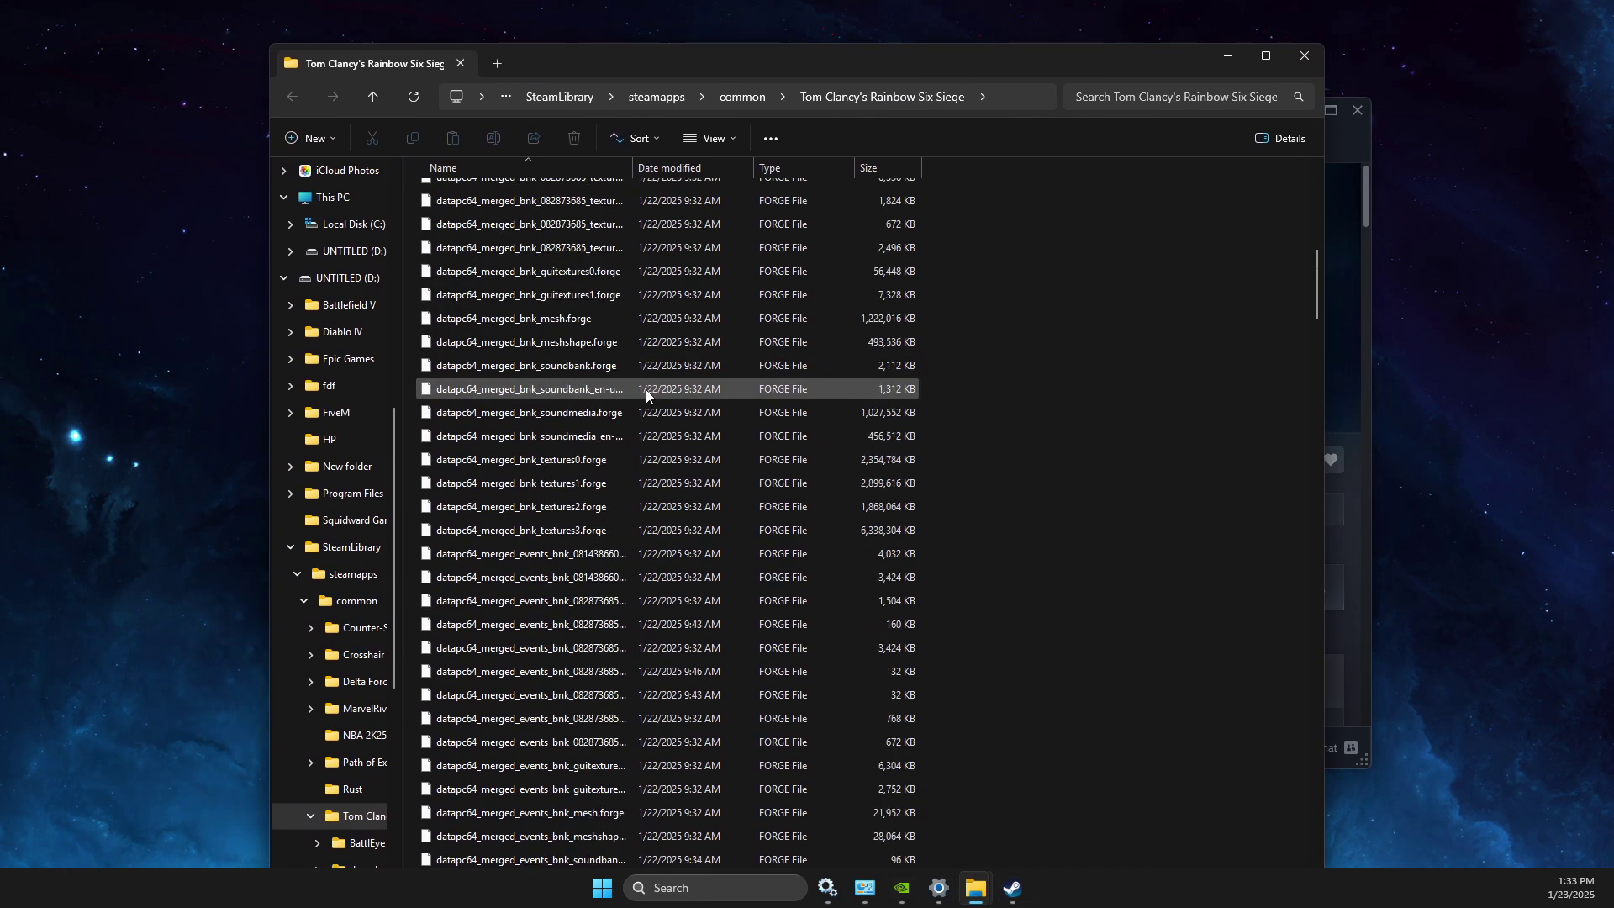
scroll(647, 395, "down", 20)
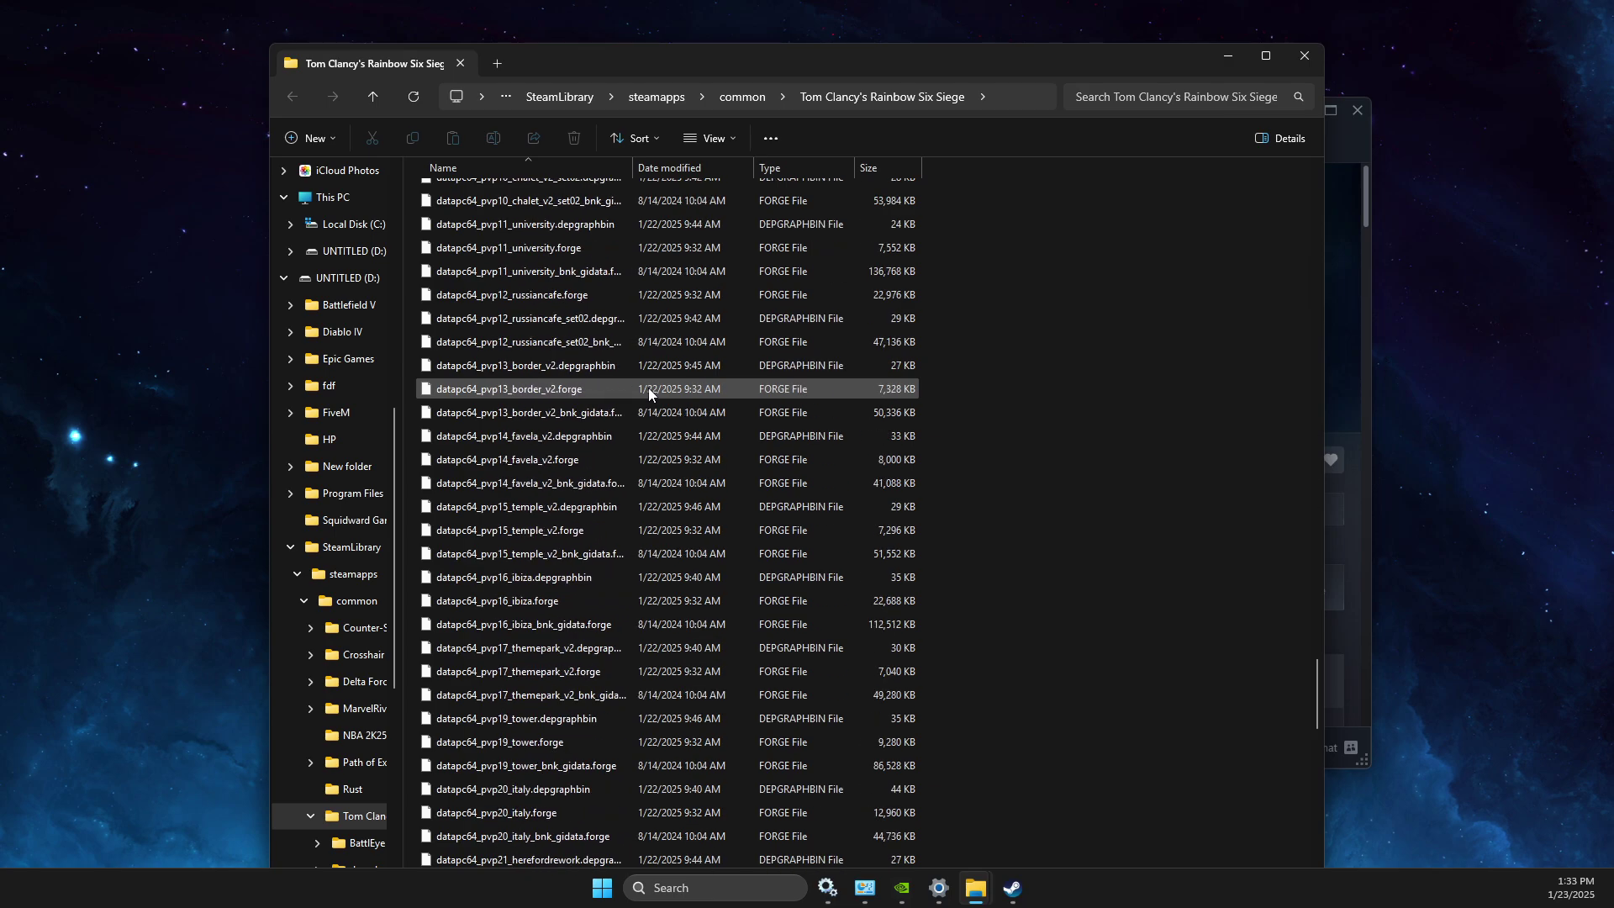
scroll(649, 393, "down", 15)
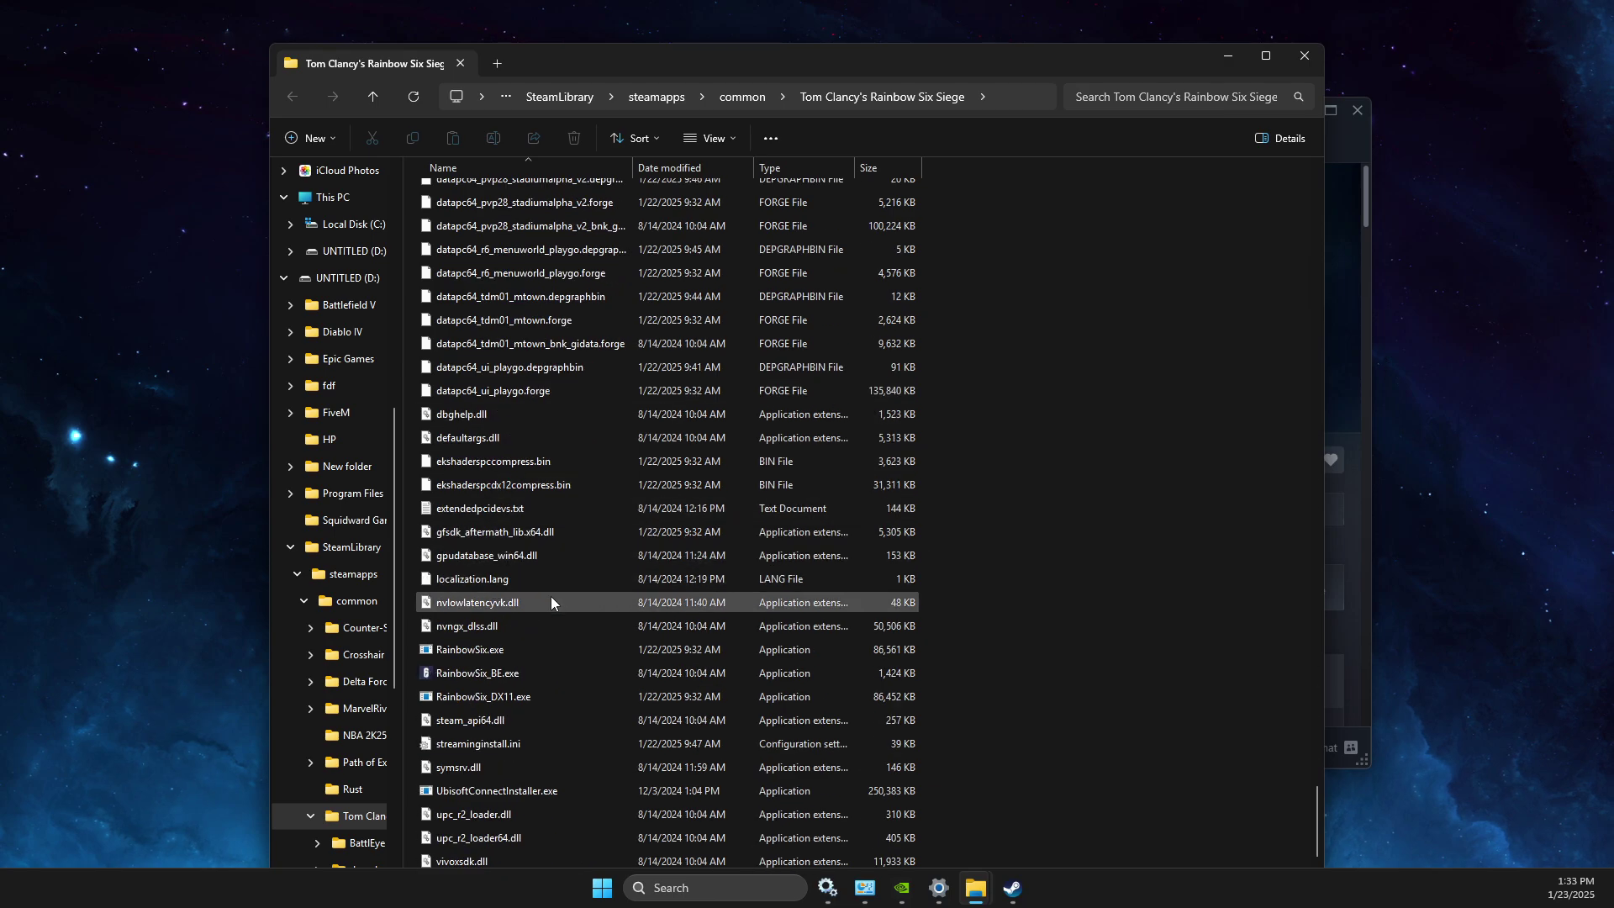
left_click(485, 652)
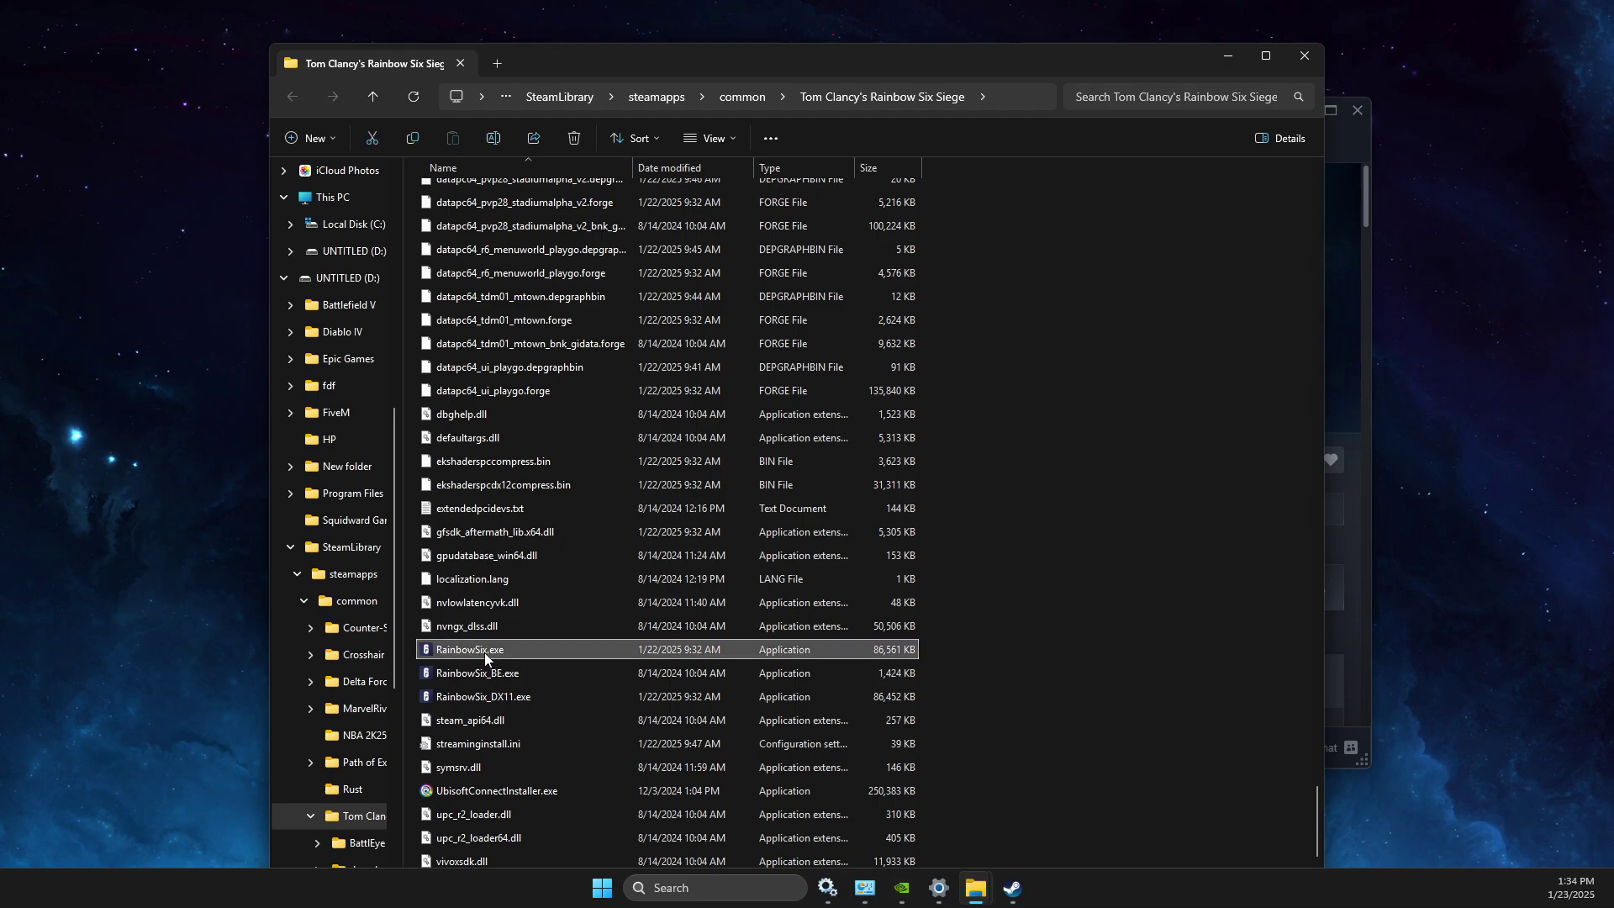
right_click(485, 650)
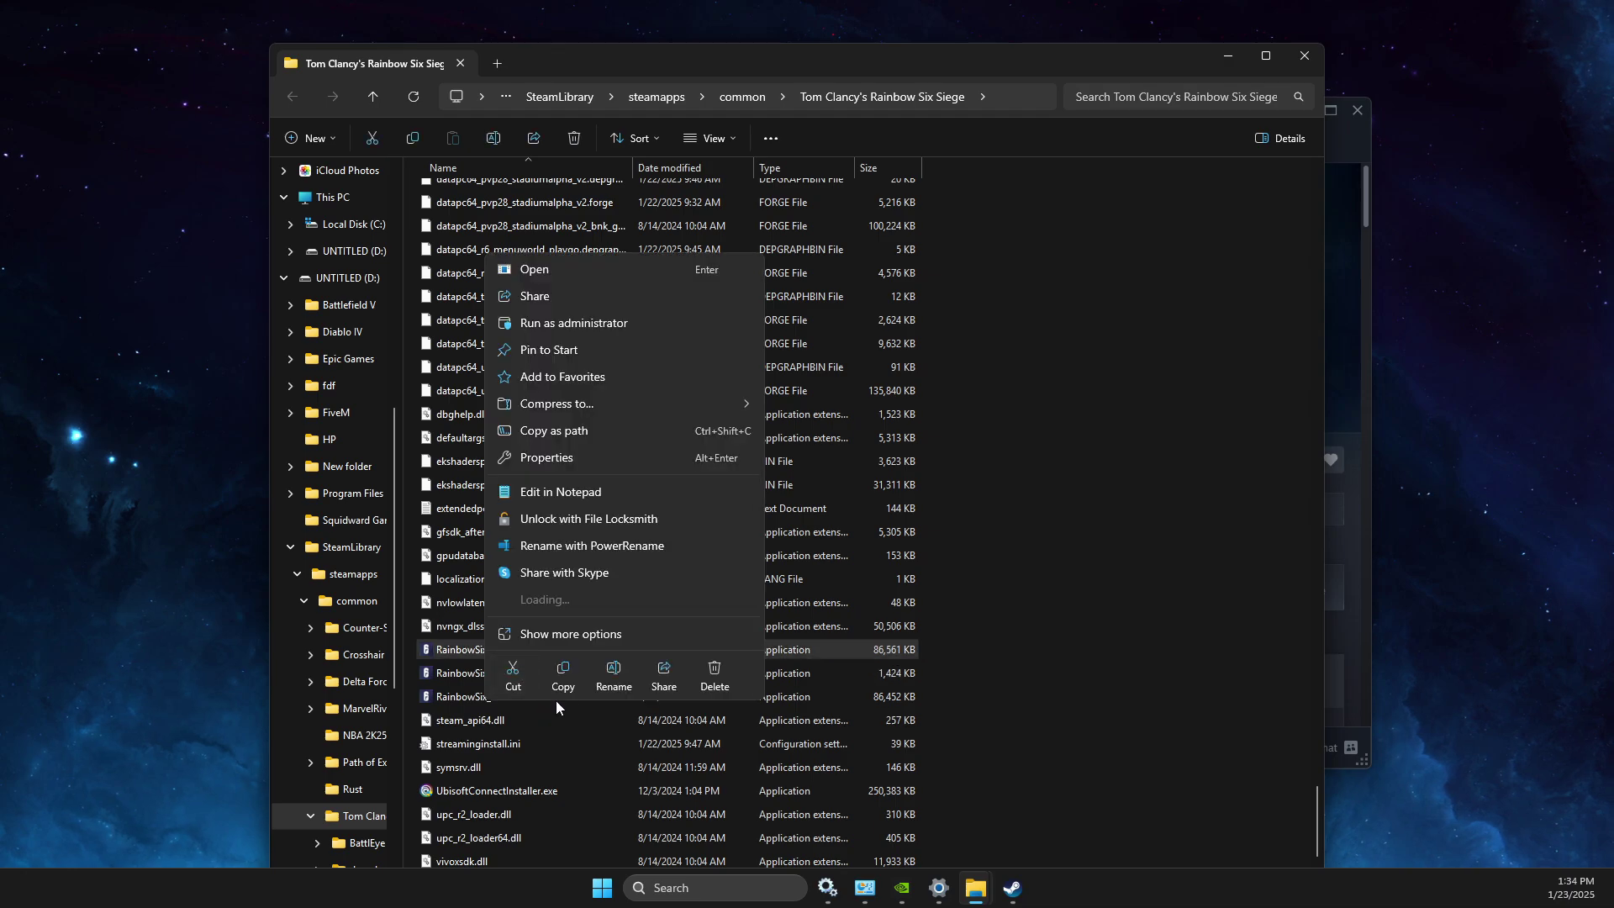
left_click(583, 461)
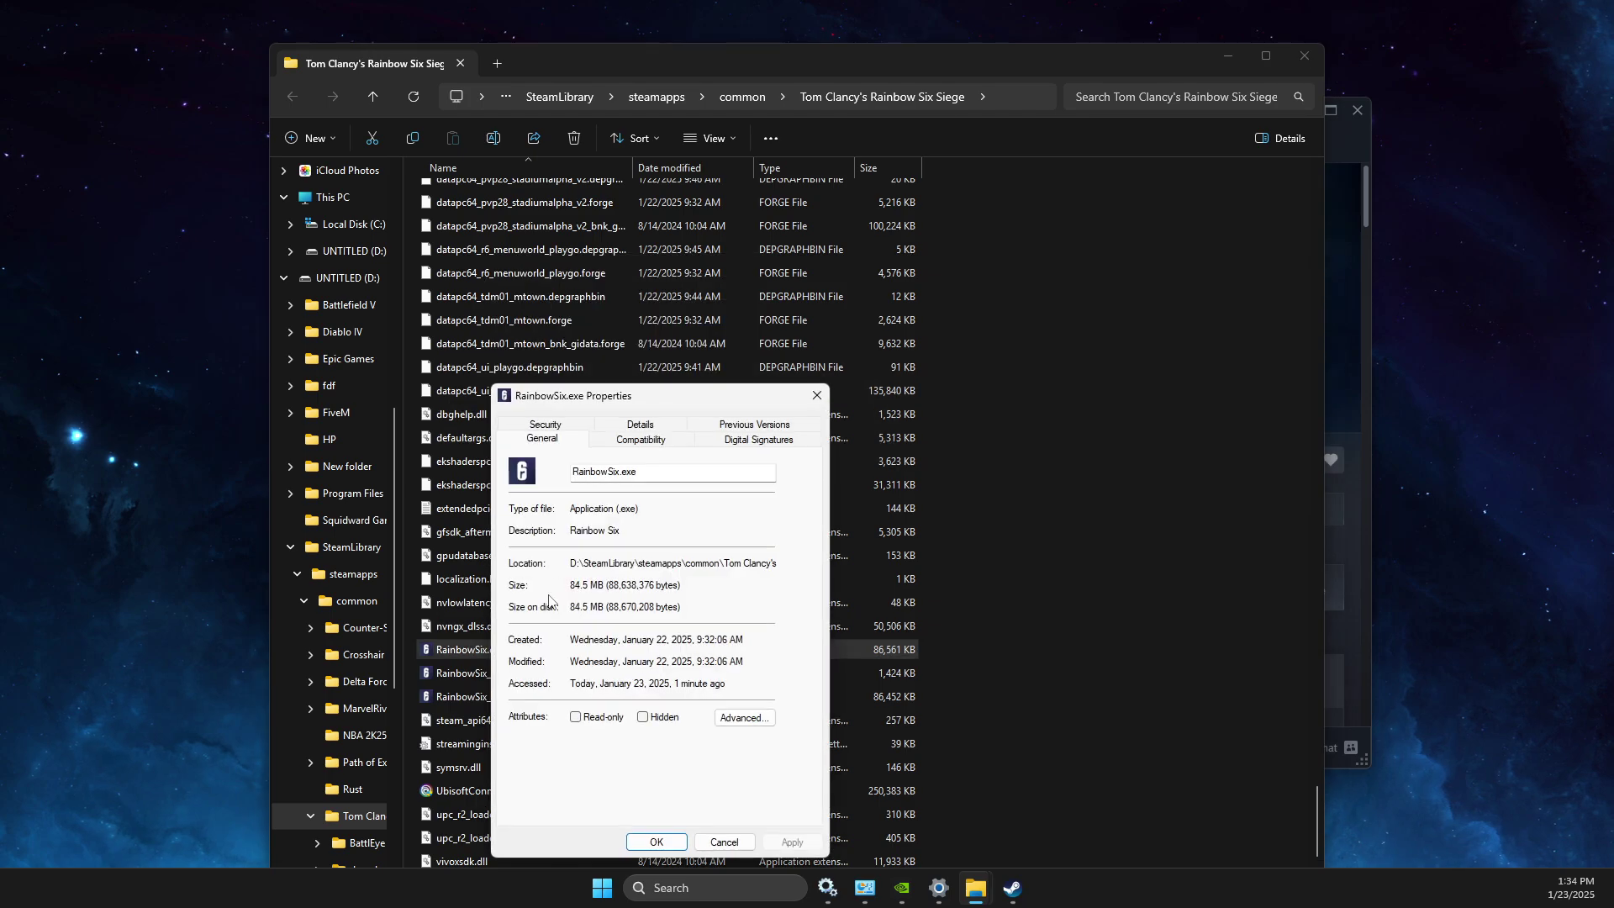
left_click(634, 440)
left_click(521, 688)
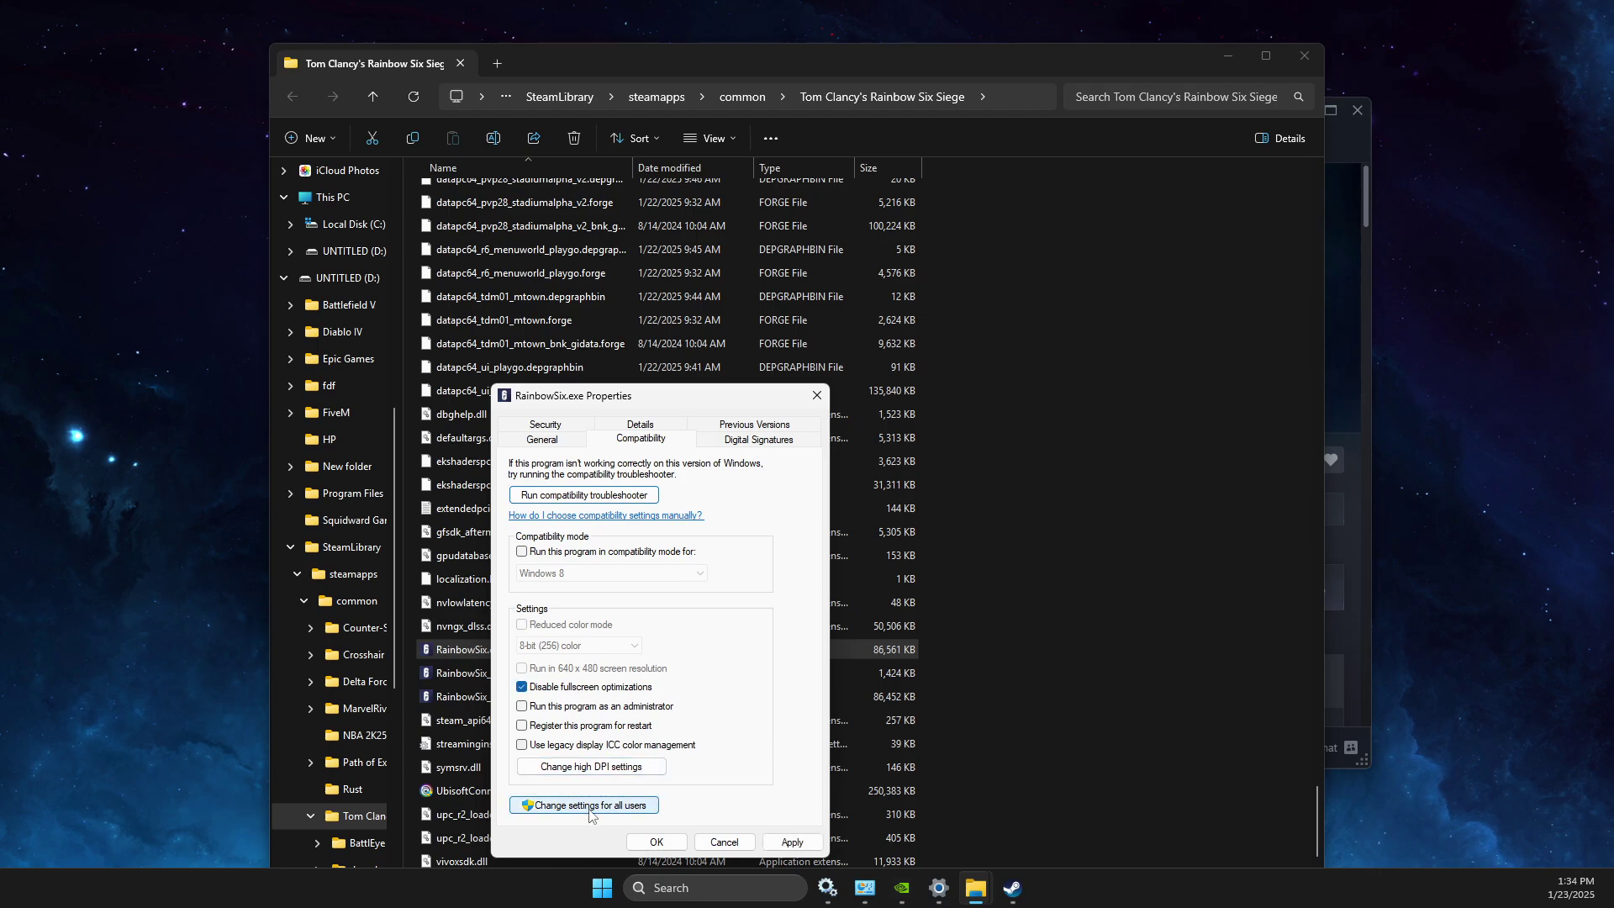
Override the high DPI scaling behavior of RainbowSix.exe with scaling performed by Application and save its properties.
left_click(595, 768)
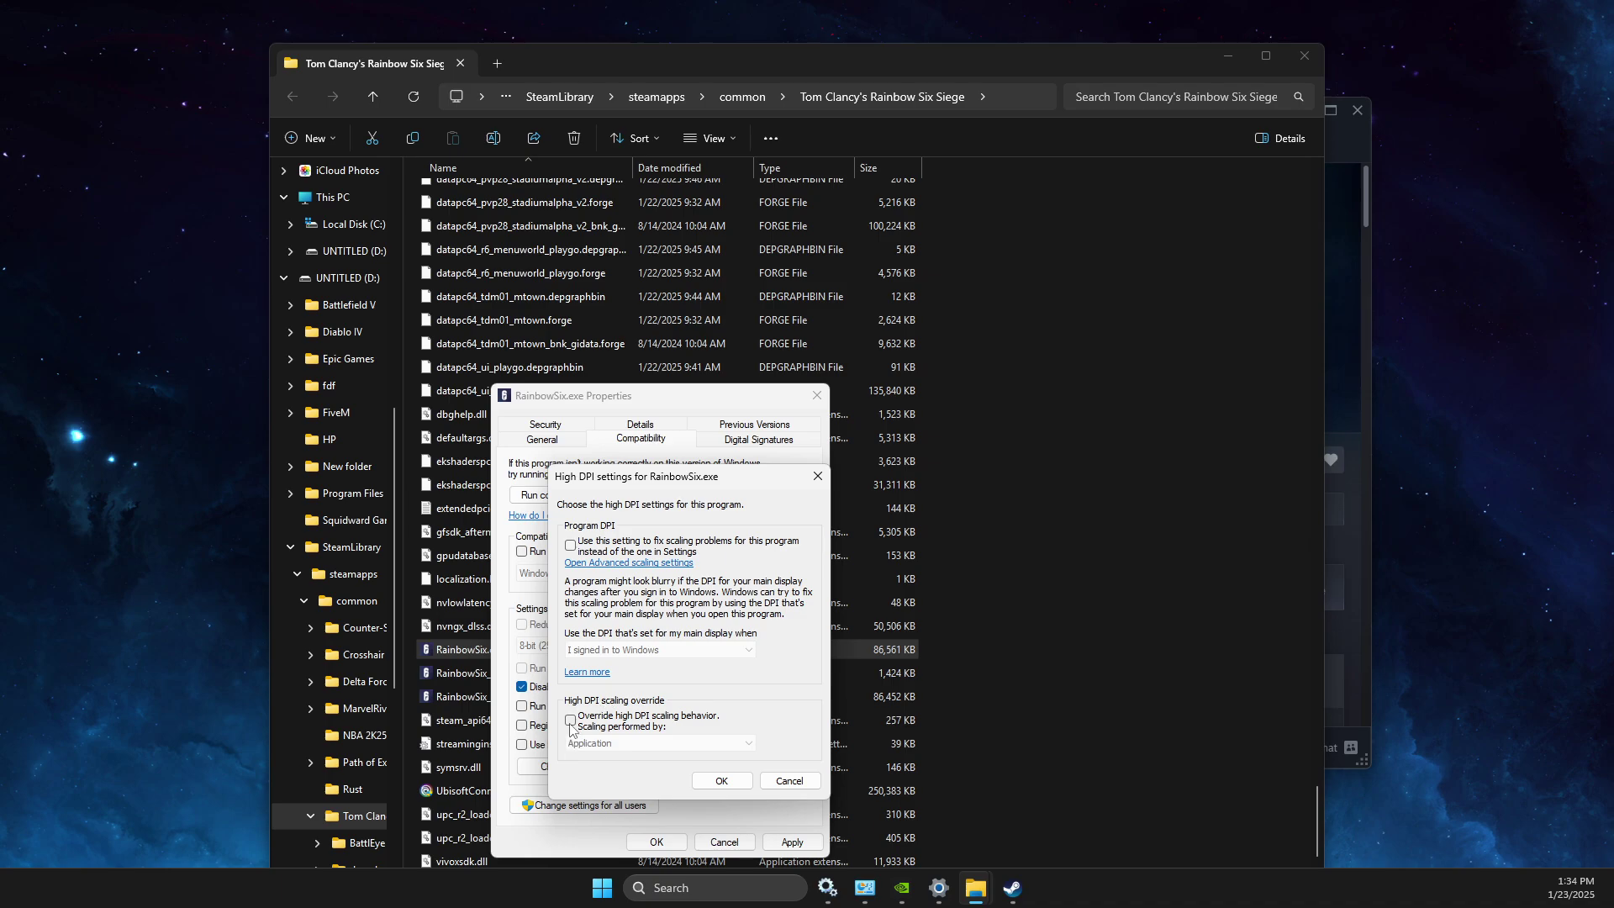
left_click(571, 720)
left_click(726, 787)
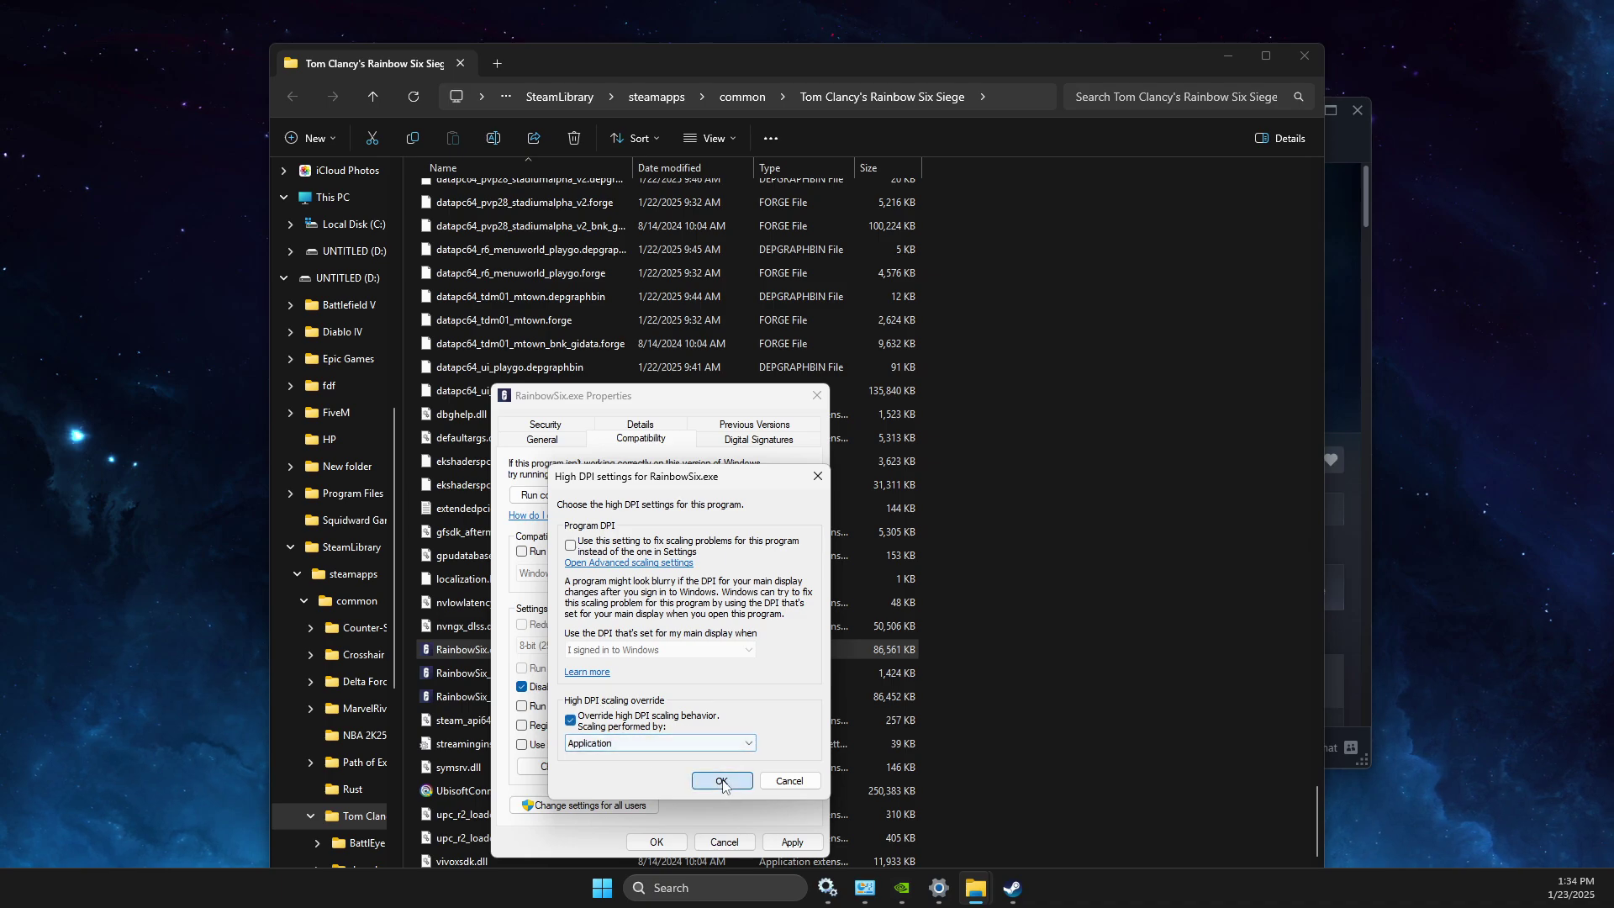
left_click(679, 841)
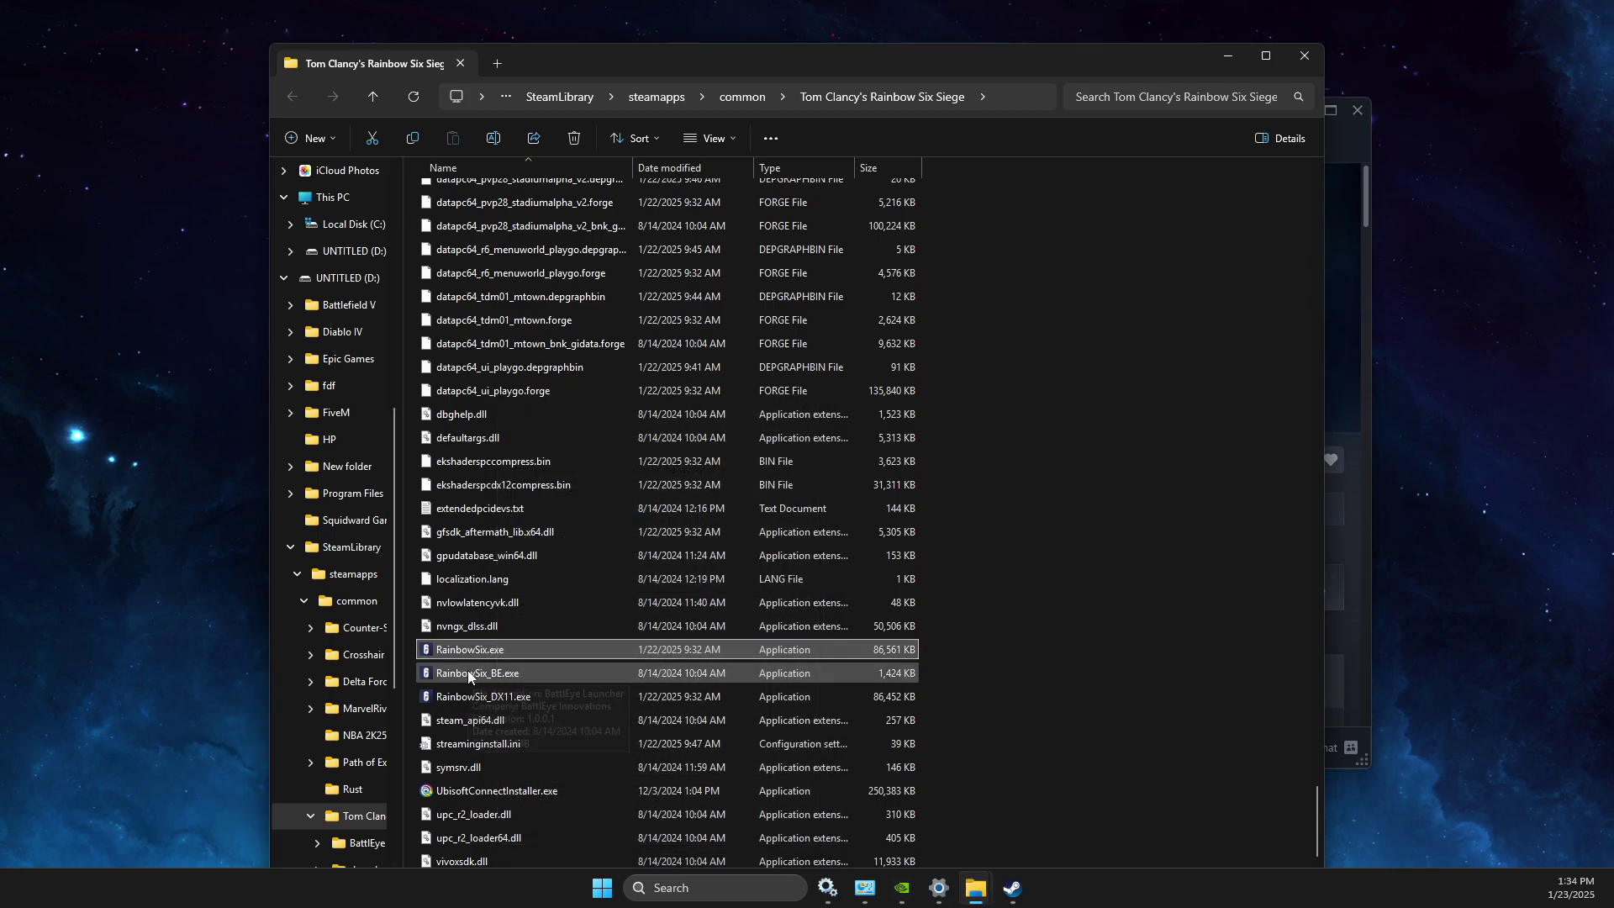
Disable fullscreen optimizations for RainbowSix_BE.exe in its compatibility properties.
right_click(472, 676)
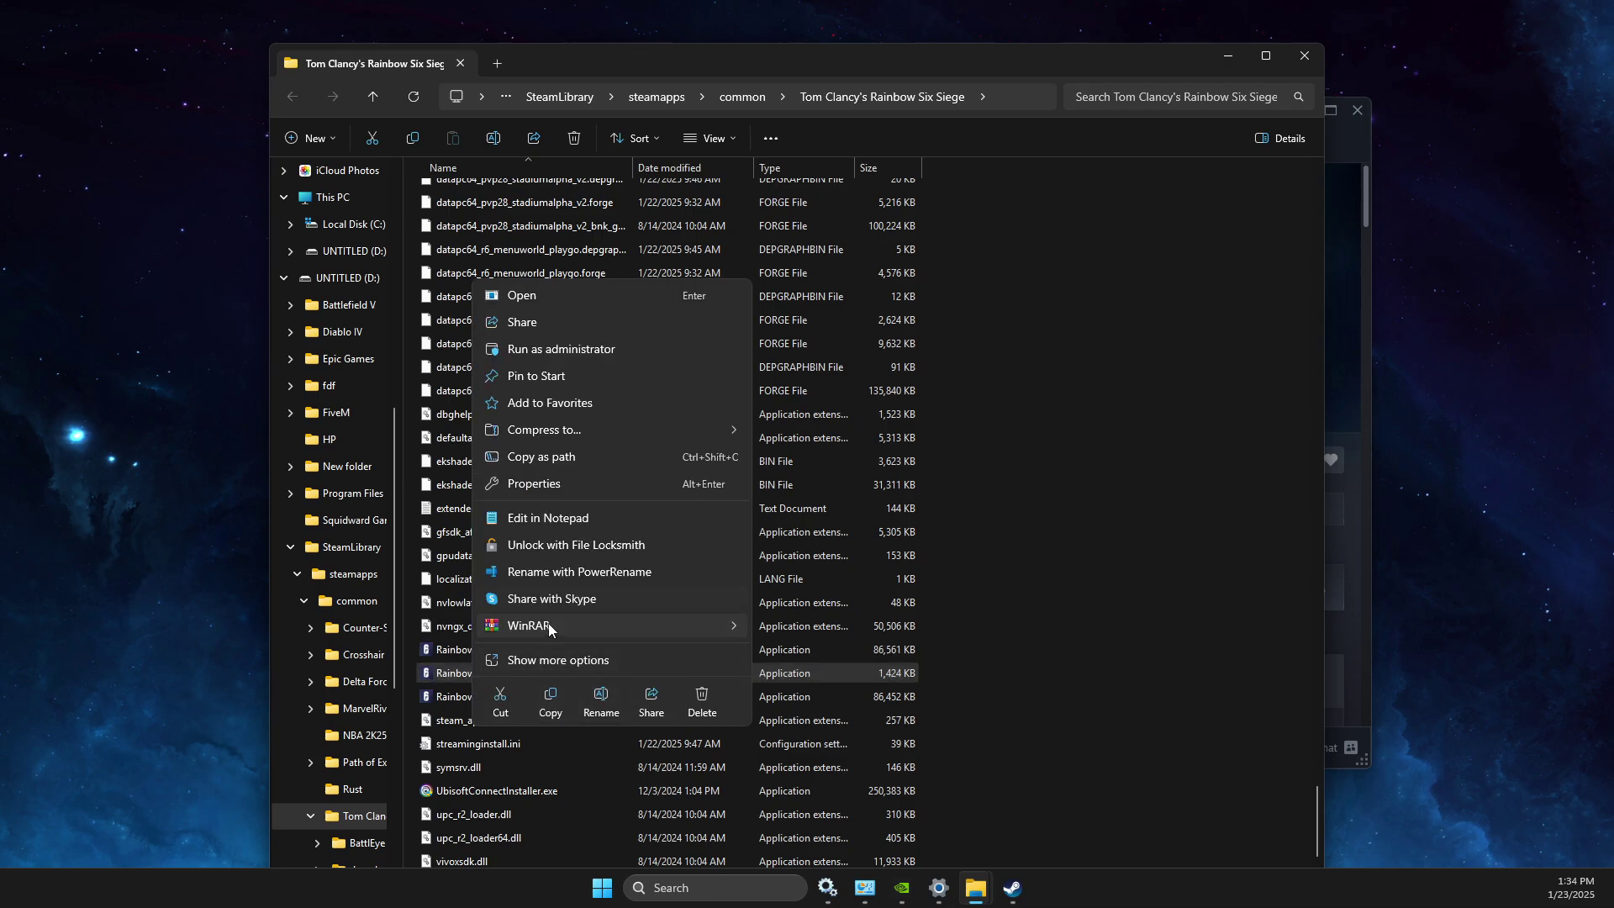
left_click(562, 660)
left_click(565, 661)
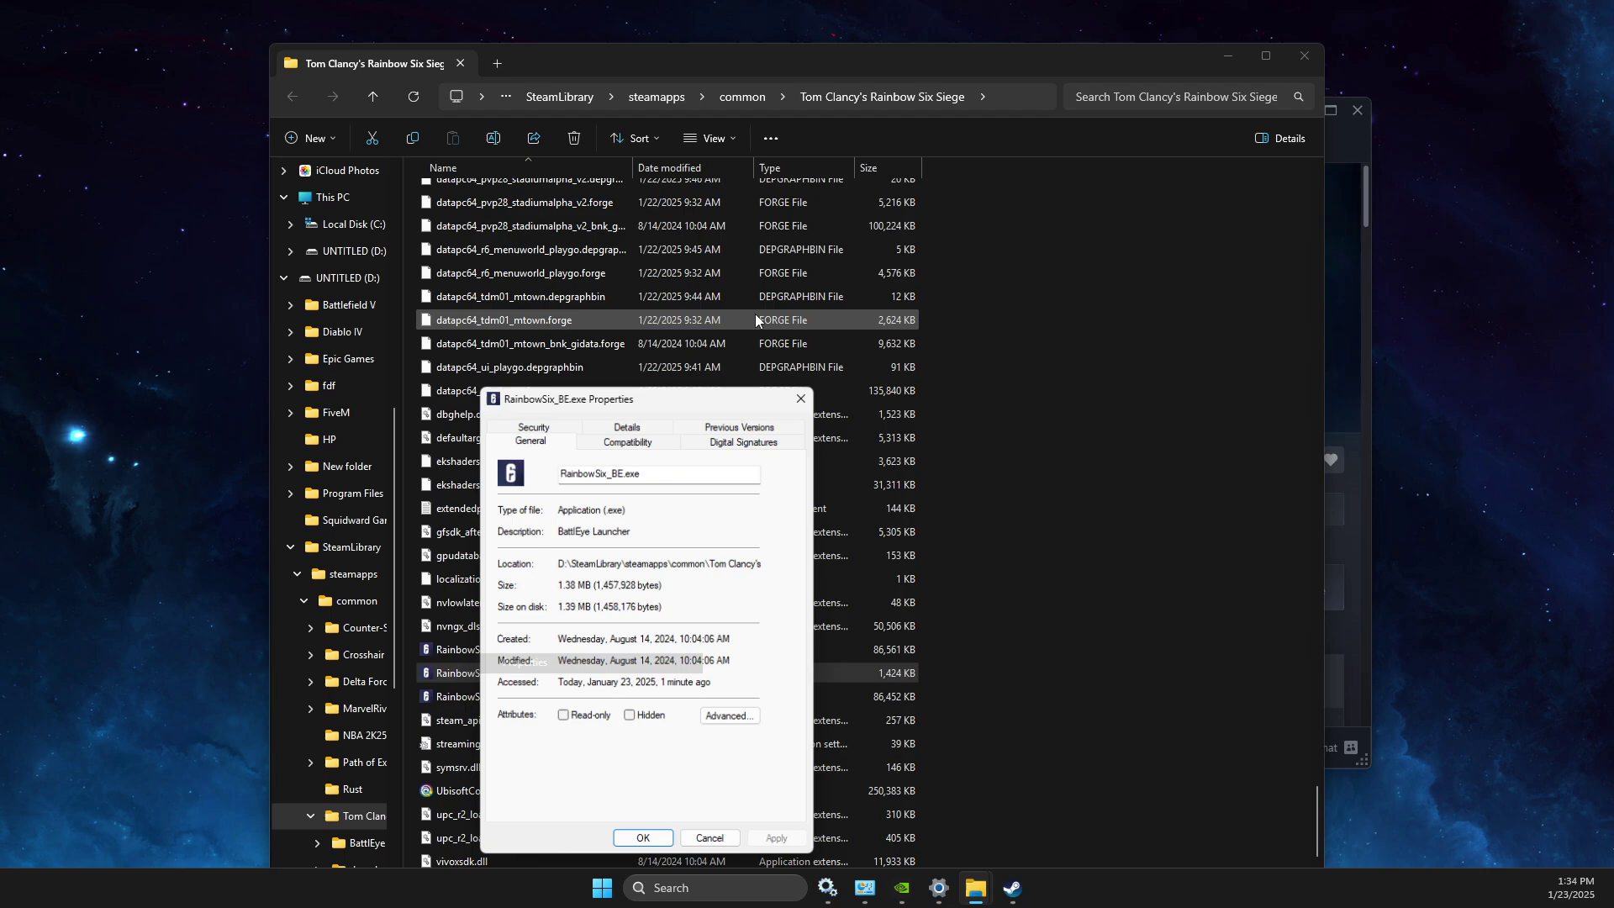
left_click(628, 438)
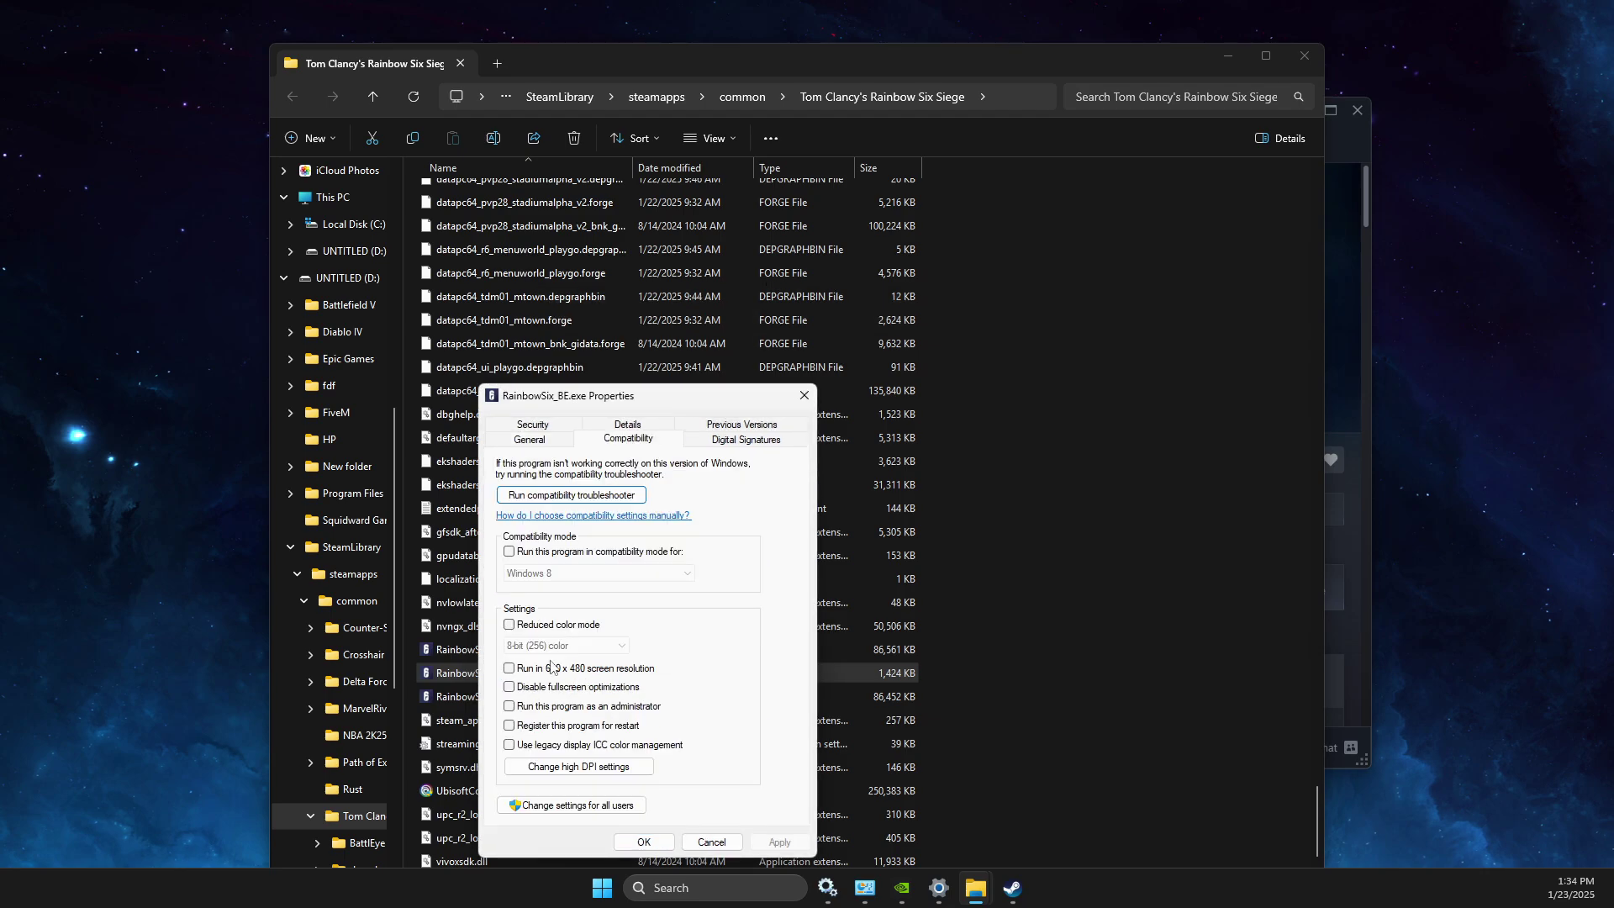
left_click(510, 687)
Override the high DPI scaling behavior of RainbowSix_BE.exe and apply and close its properties.
left_click(557, 767)
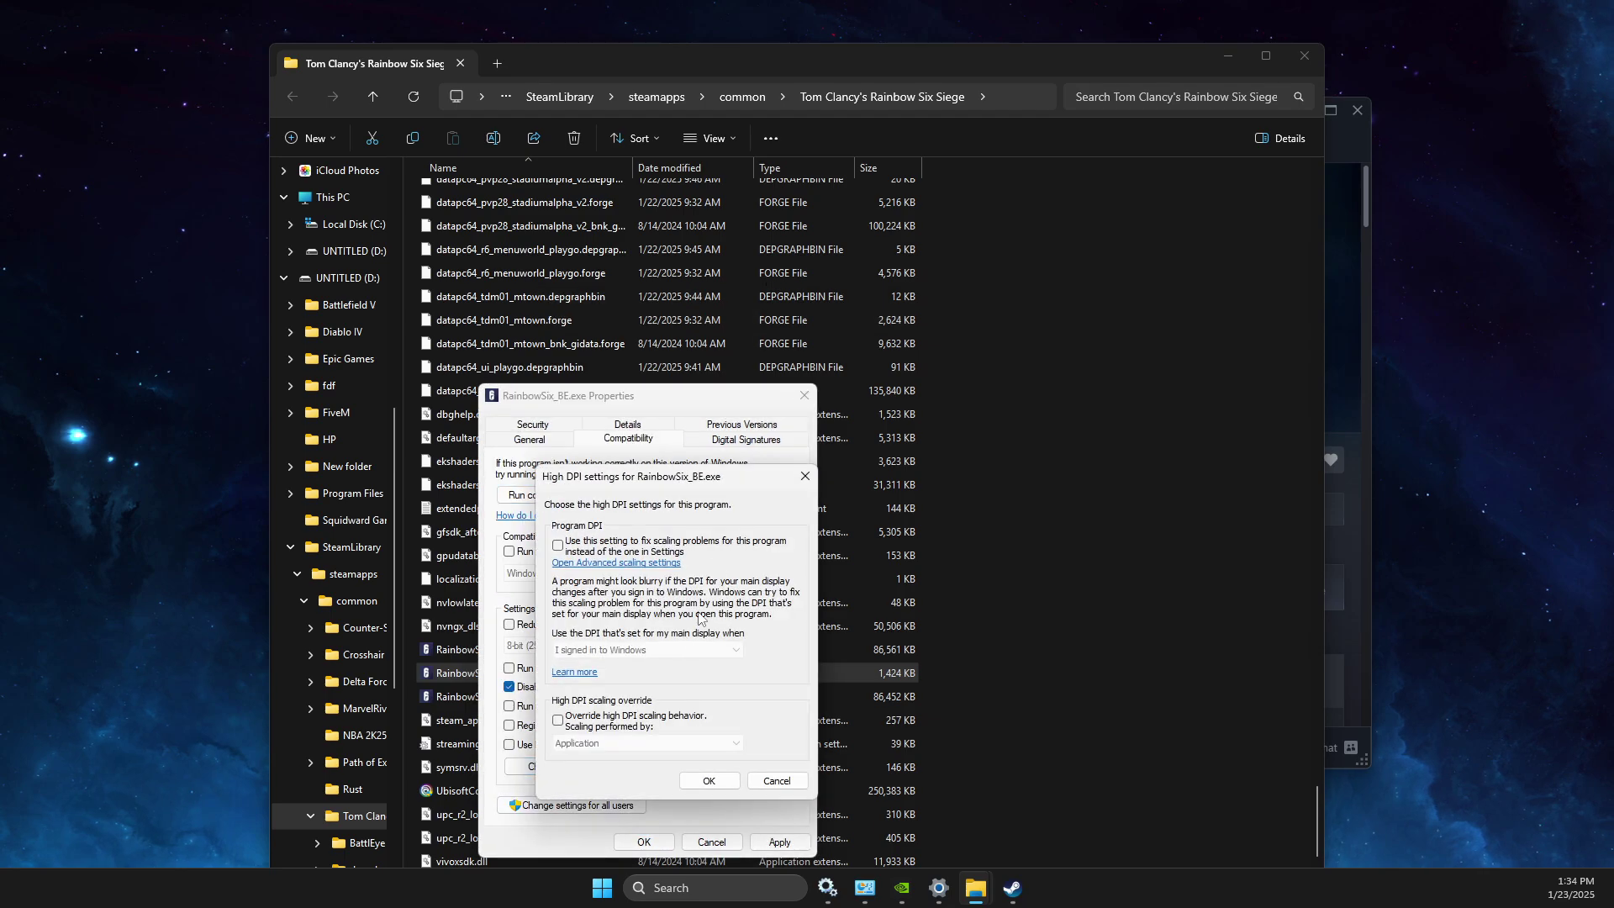
left_click(558, 720)
left_click(708, 780)
left_click(779, 842)
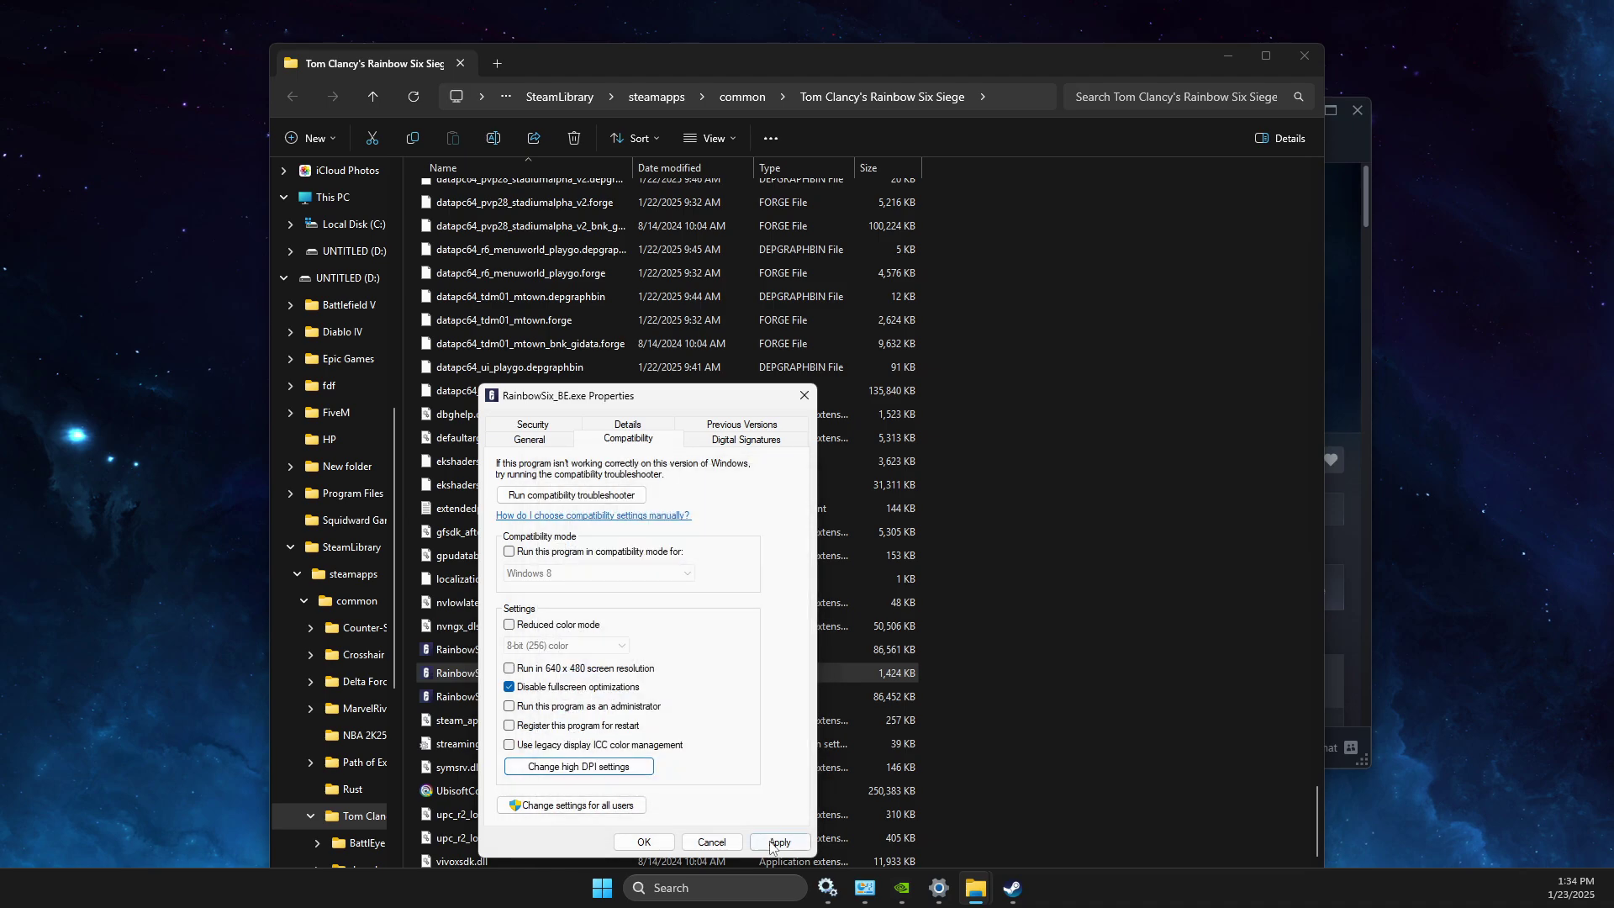
left_click(642, 841)
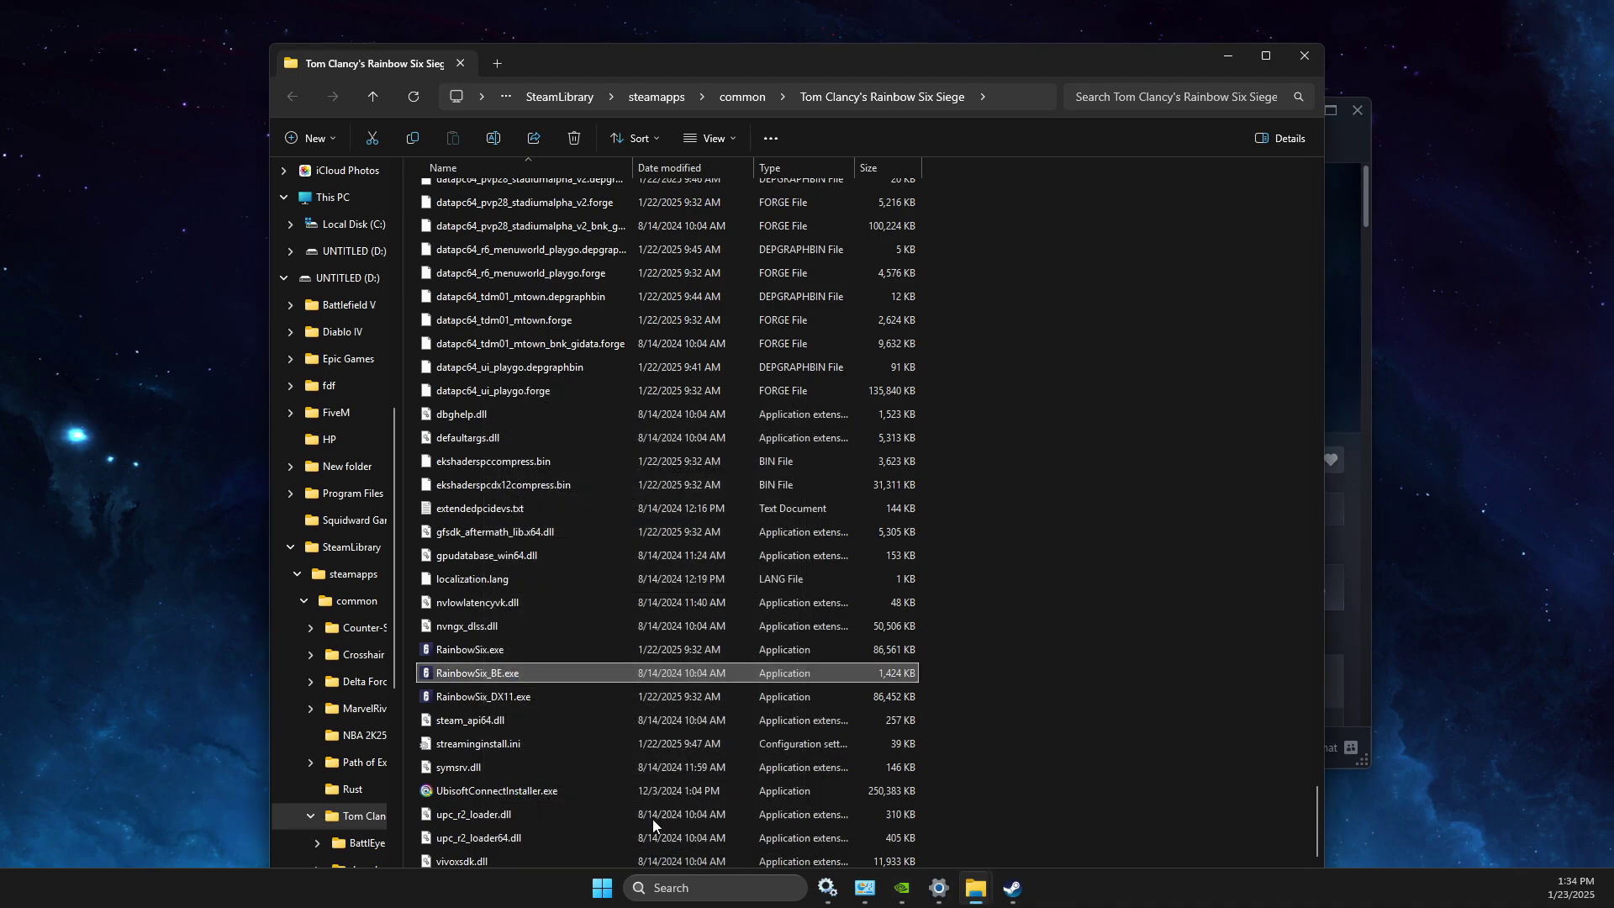
Copy the path of the Tom Clancy's Rainbow Six Siege folder and minimize the File Explorer and Steam windows.
left_click(1002, 99)
key("ctrl+c")
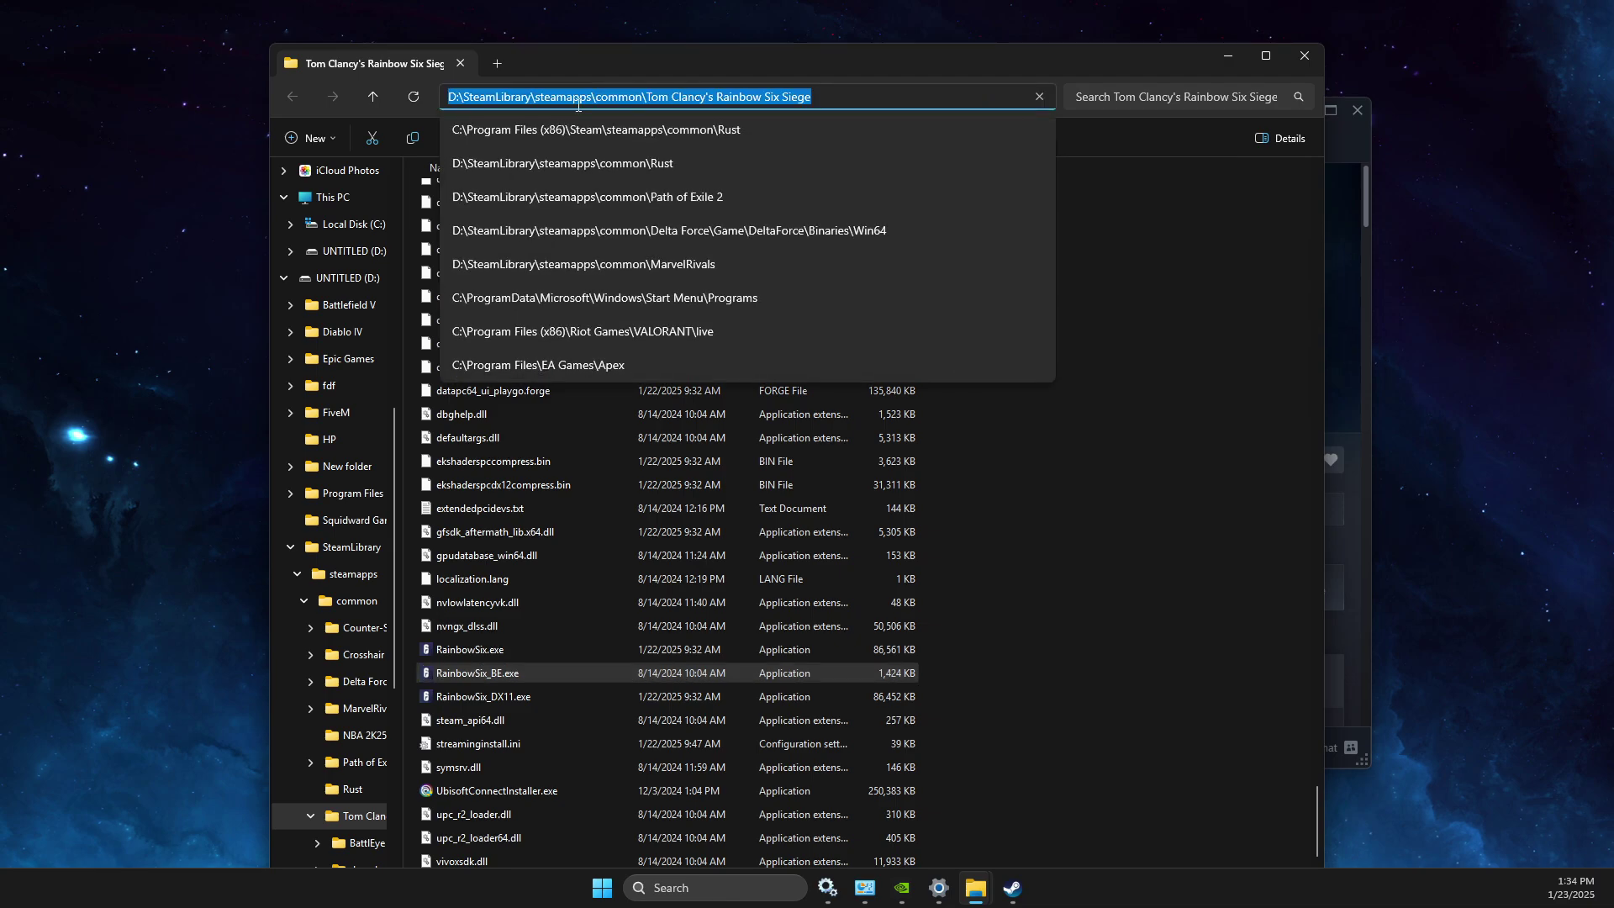
left_click(1228, 56)
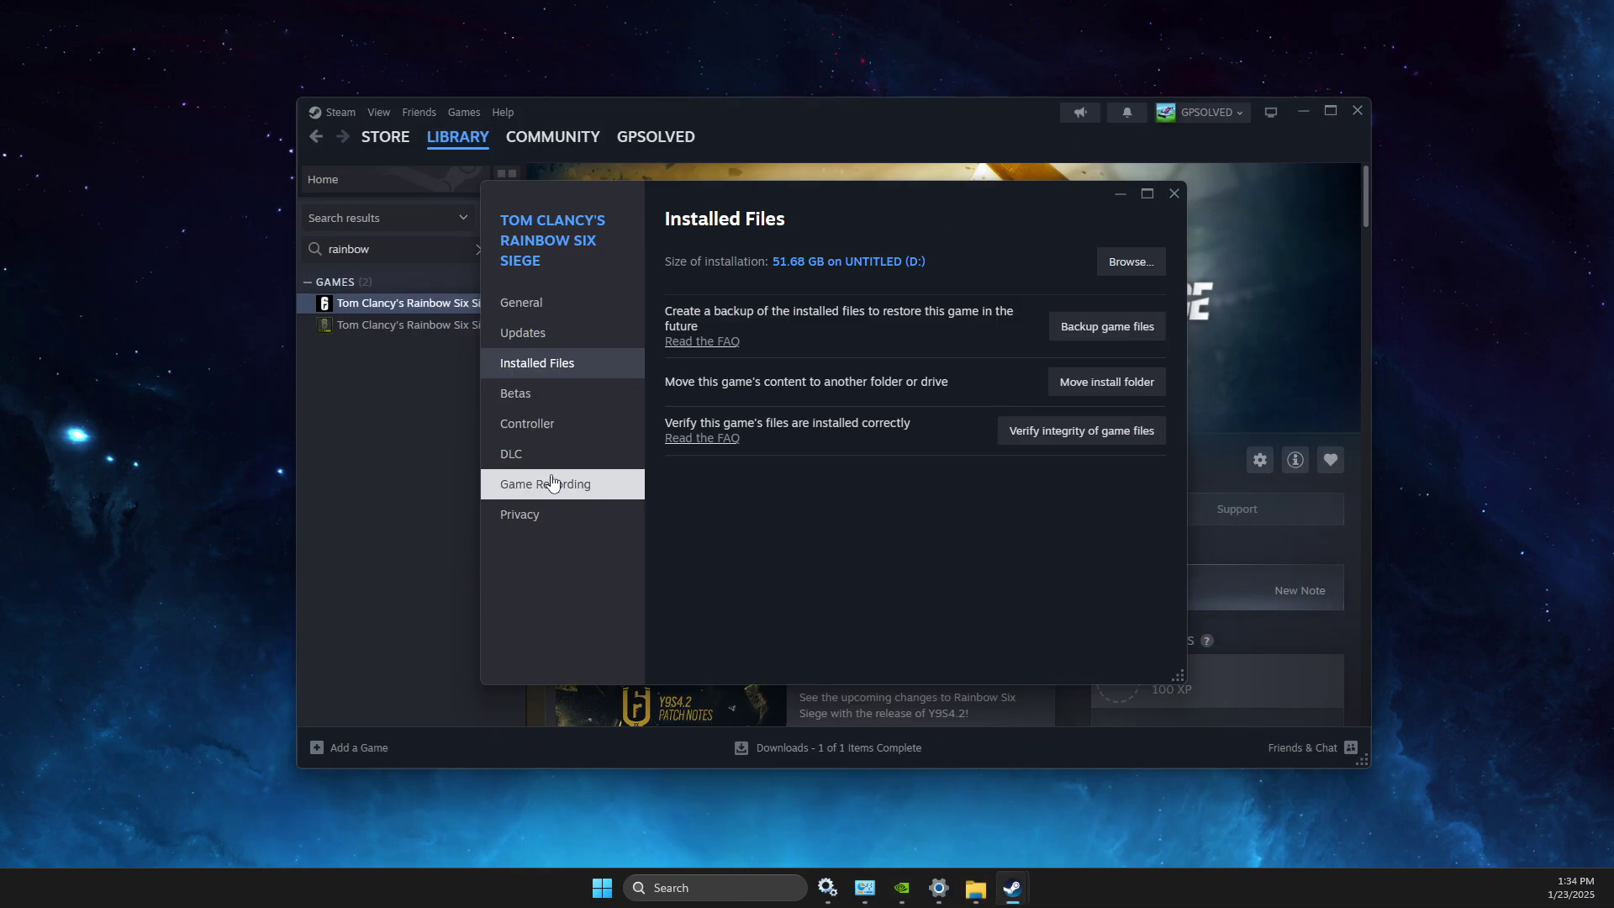
left_click(1303, 111)
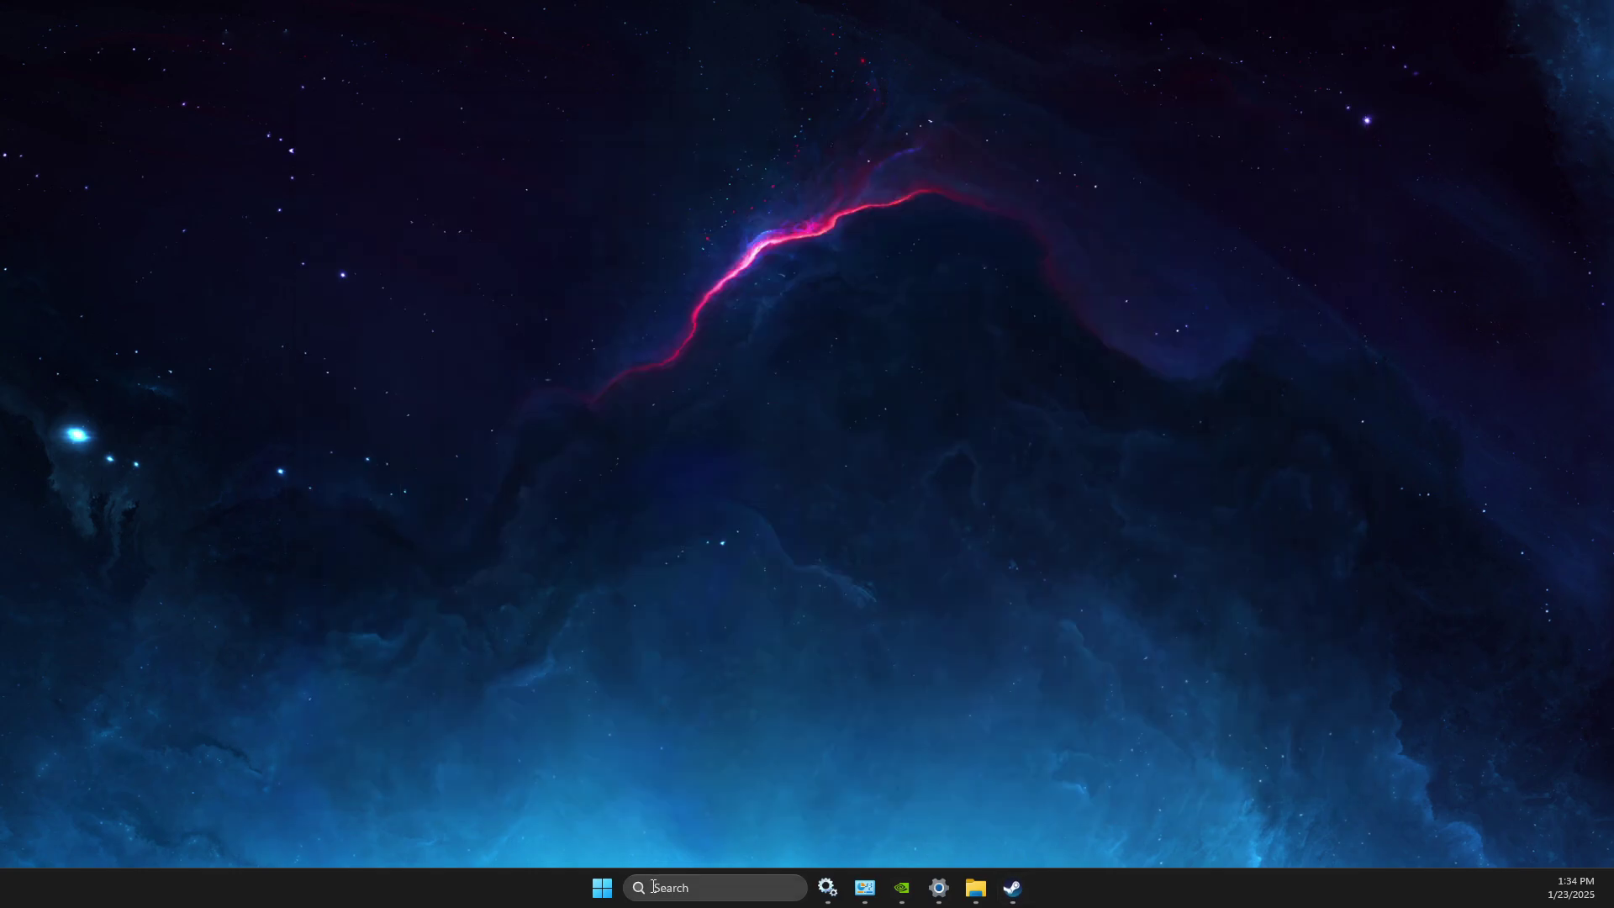
Open the Windows Graphics settings and expand the advanced graphics settings to check GPU scheduling and variable refresh rate.
left_click(664, 888)
type("google Chromerap")
key("Return")
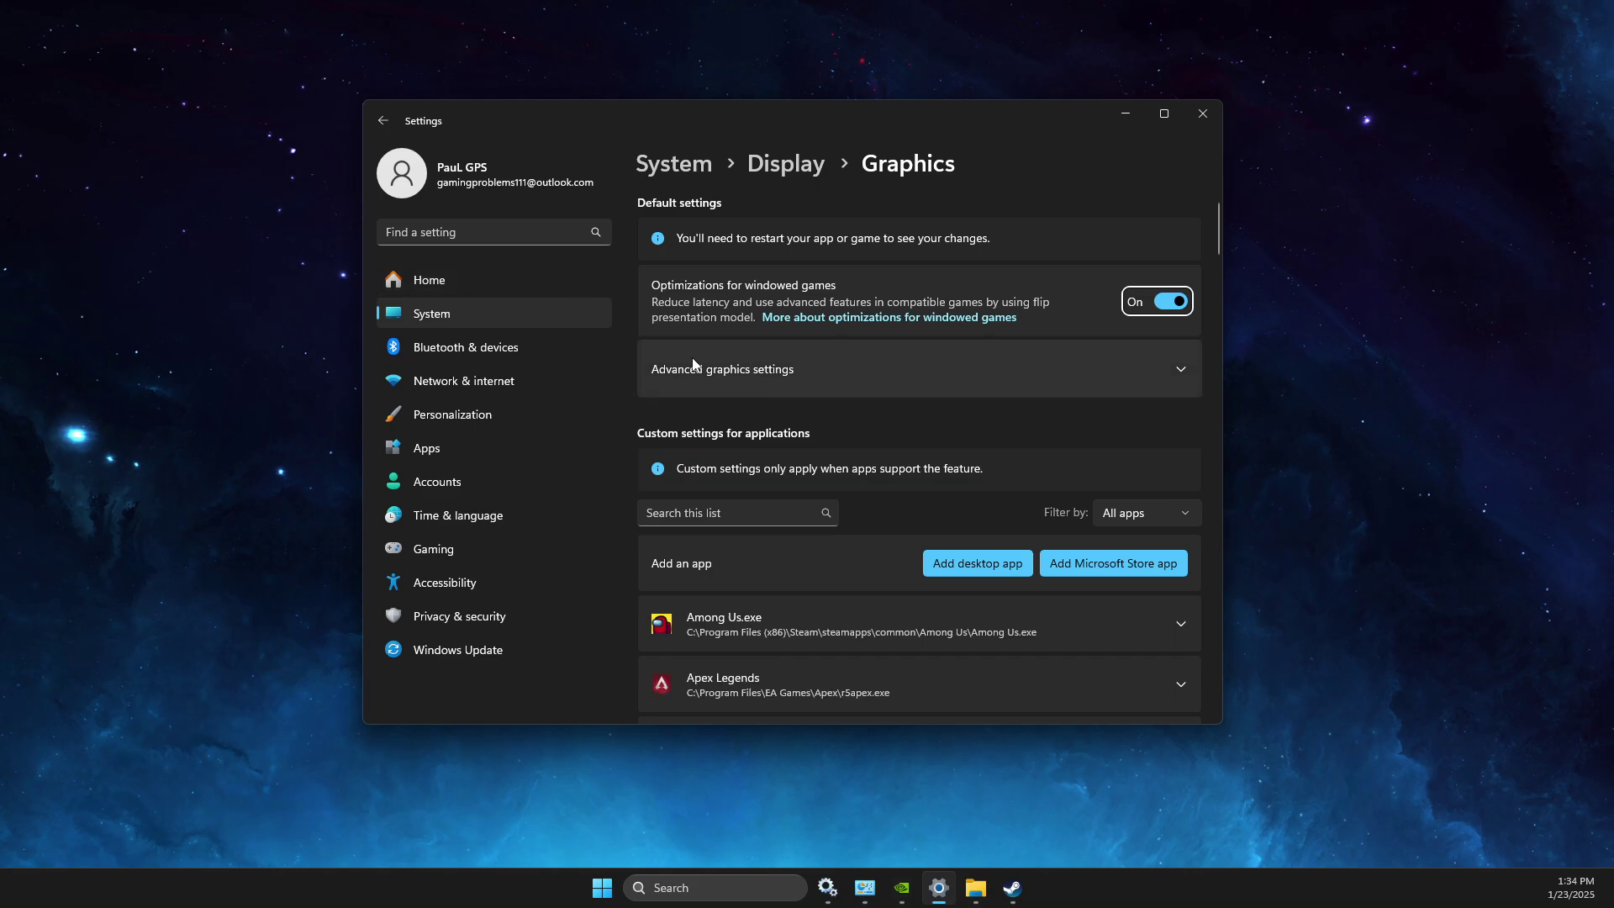
left_click(739, 370)
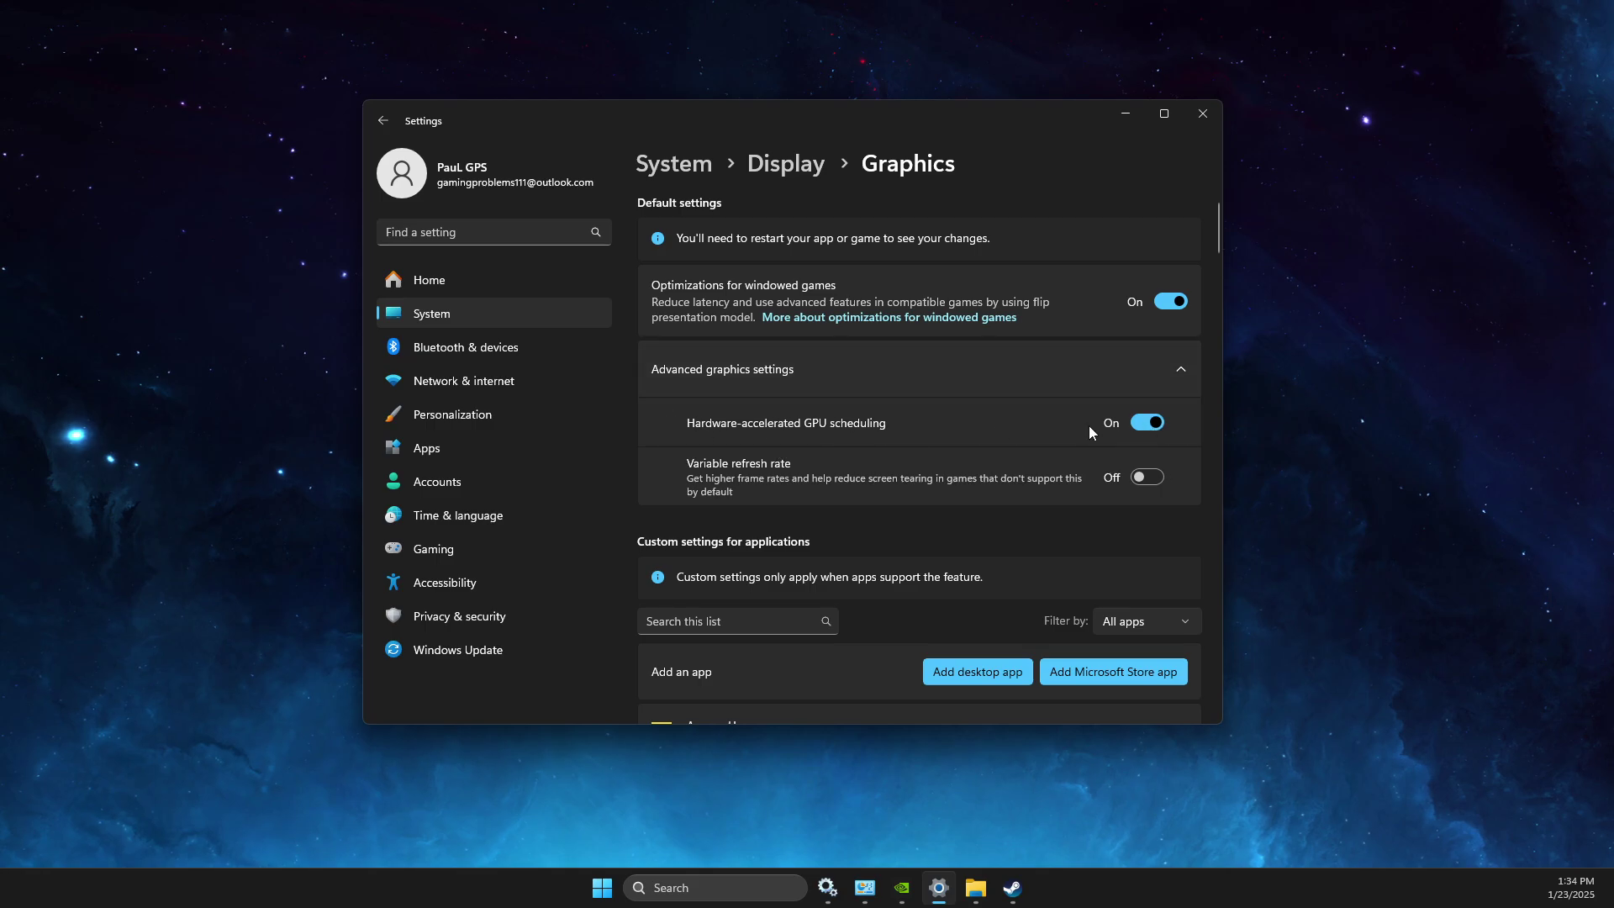
Add RainbowSix.exe from the copied Tom Clancy's Rainbow Six Siege folder to the custom graphics settings as a desktop app.
scroll(1088, 426, "down", 3)
left_click(950, 434)
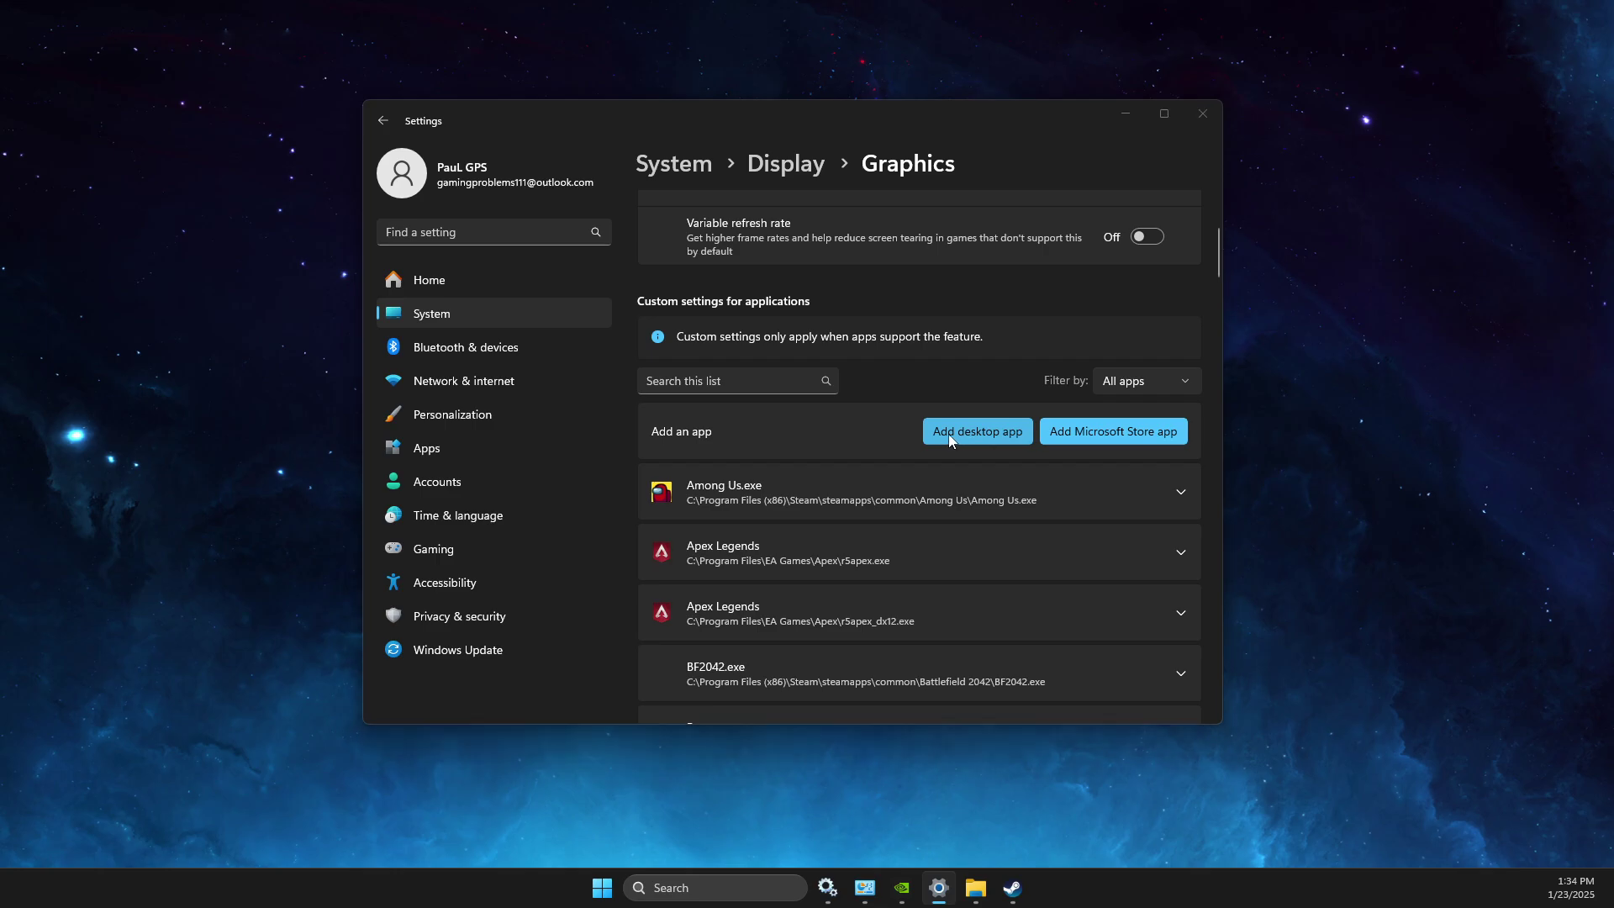
left_click(844, 146)
key("ctrl+v")
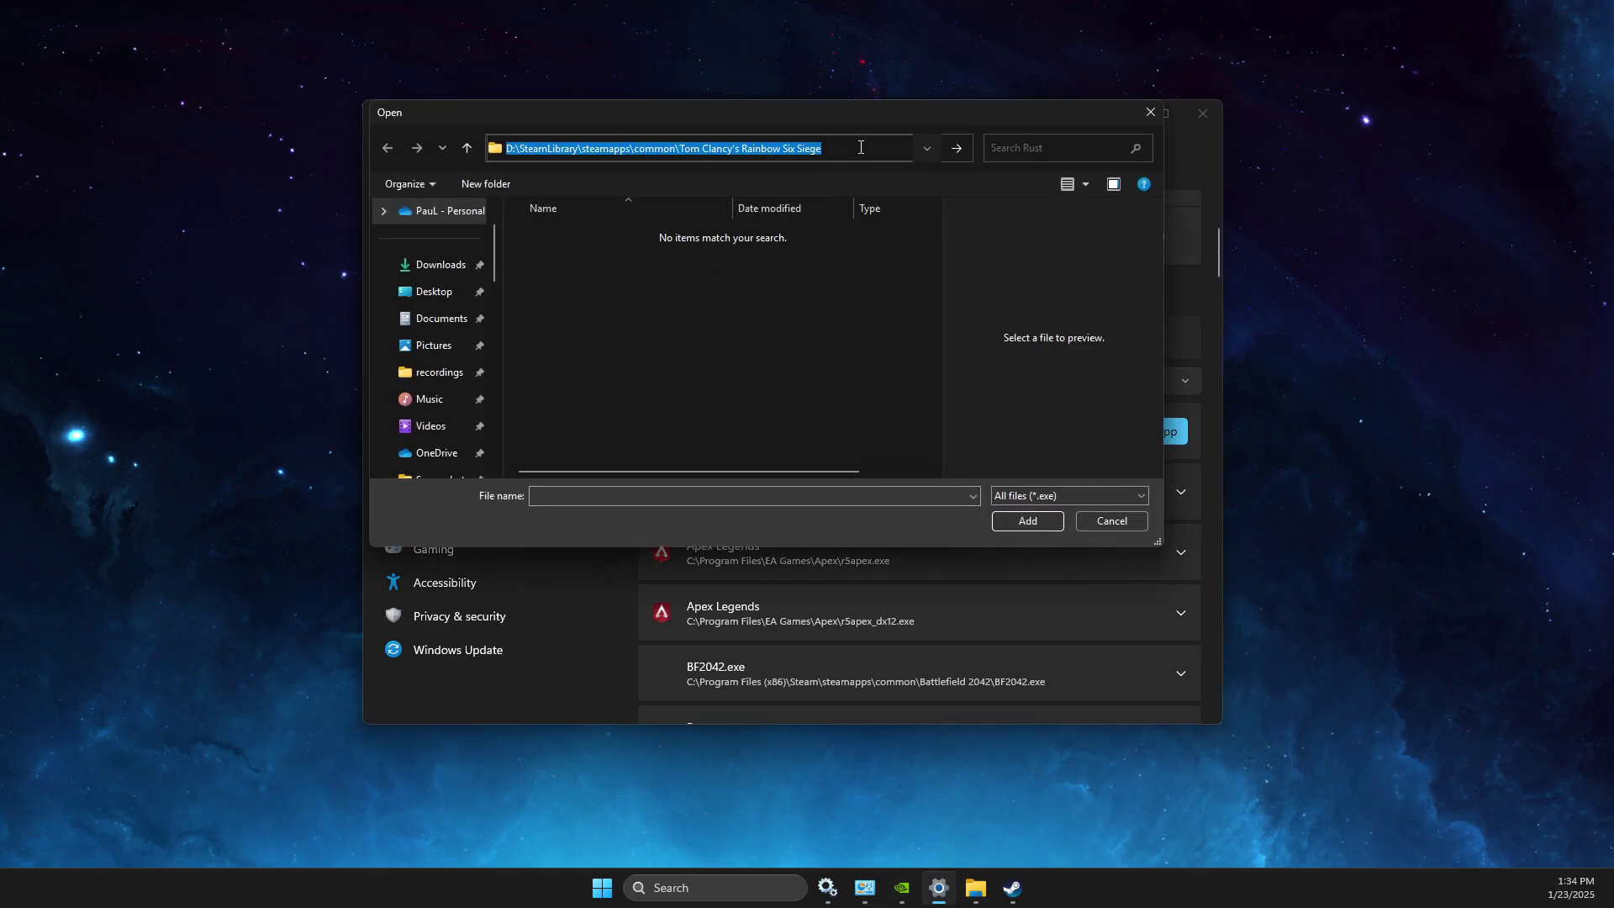
key("Return")
left_click(591, 377)
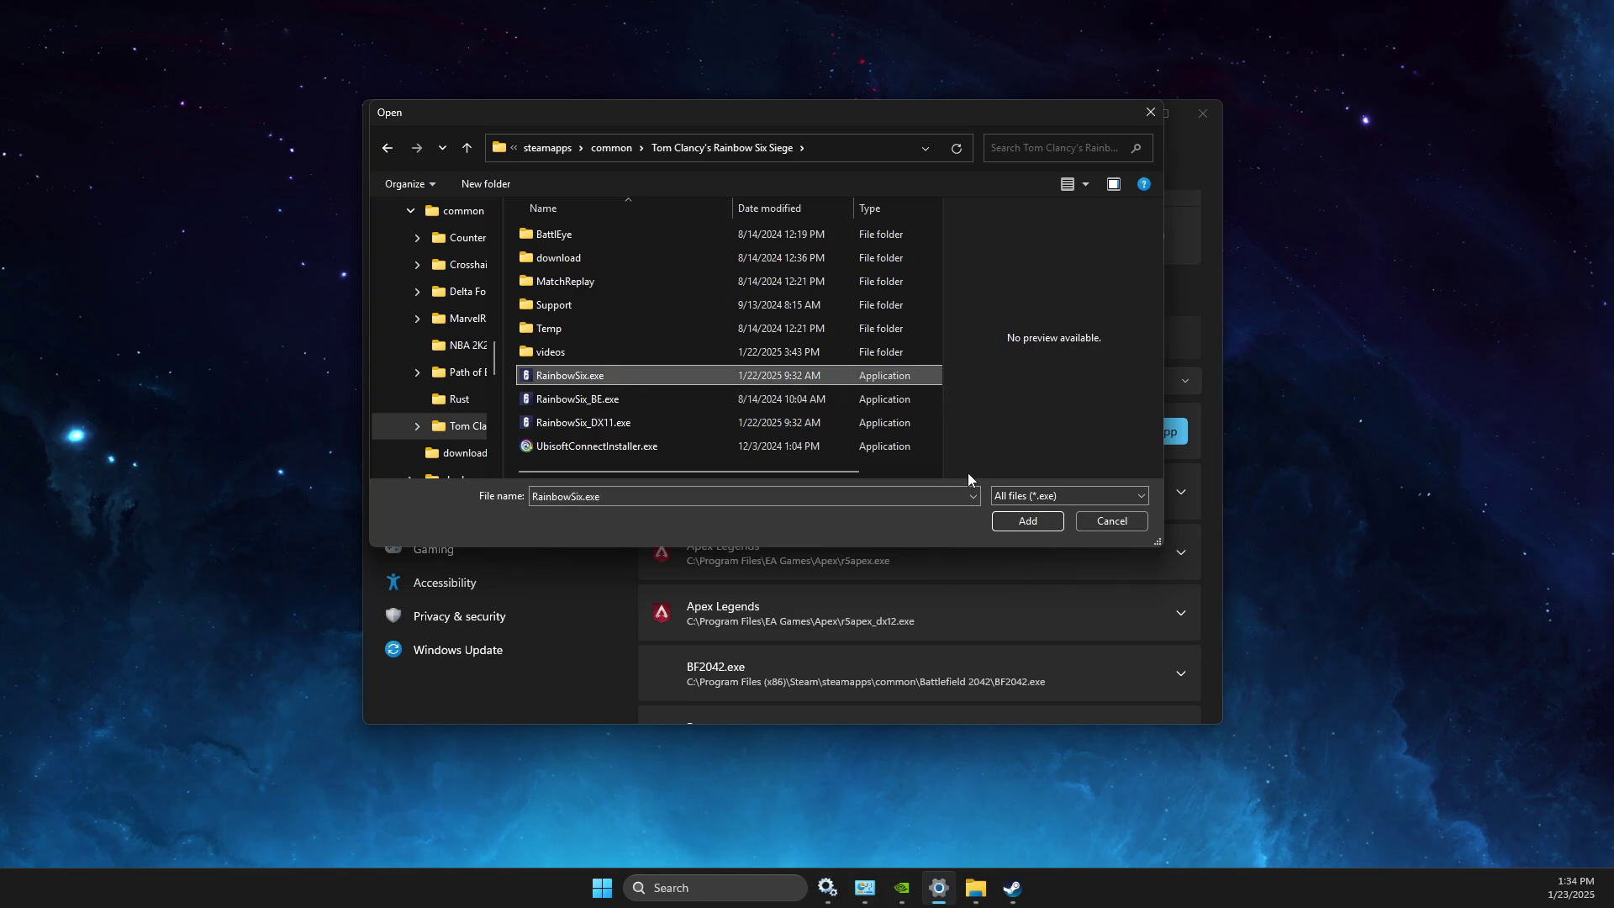
left_click(1018, 519)
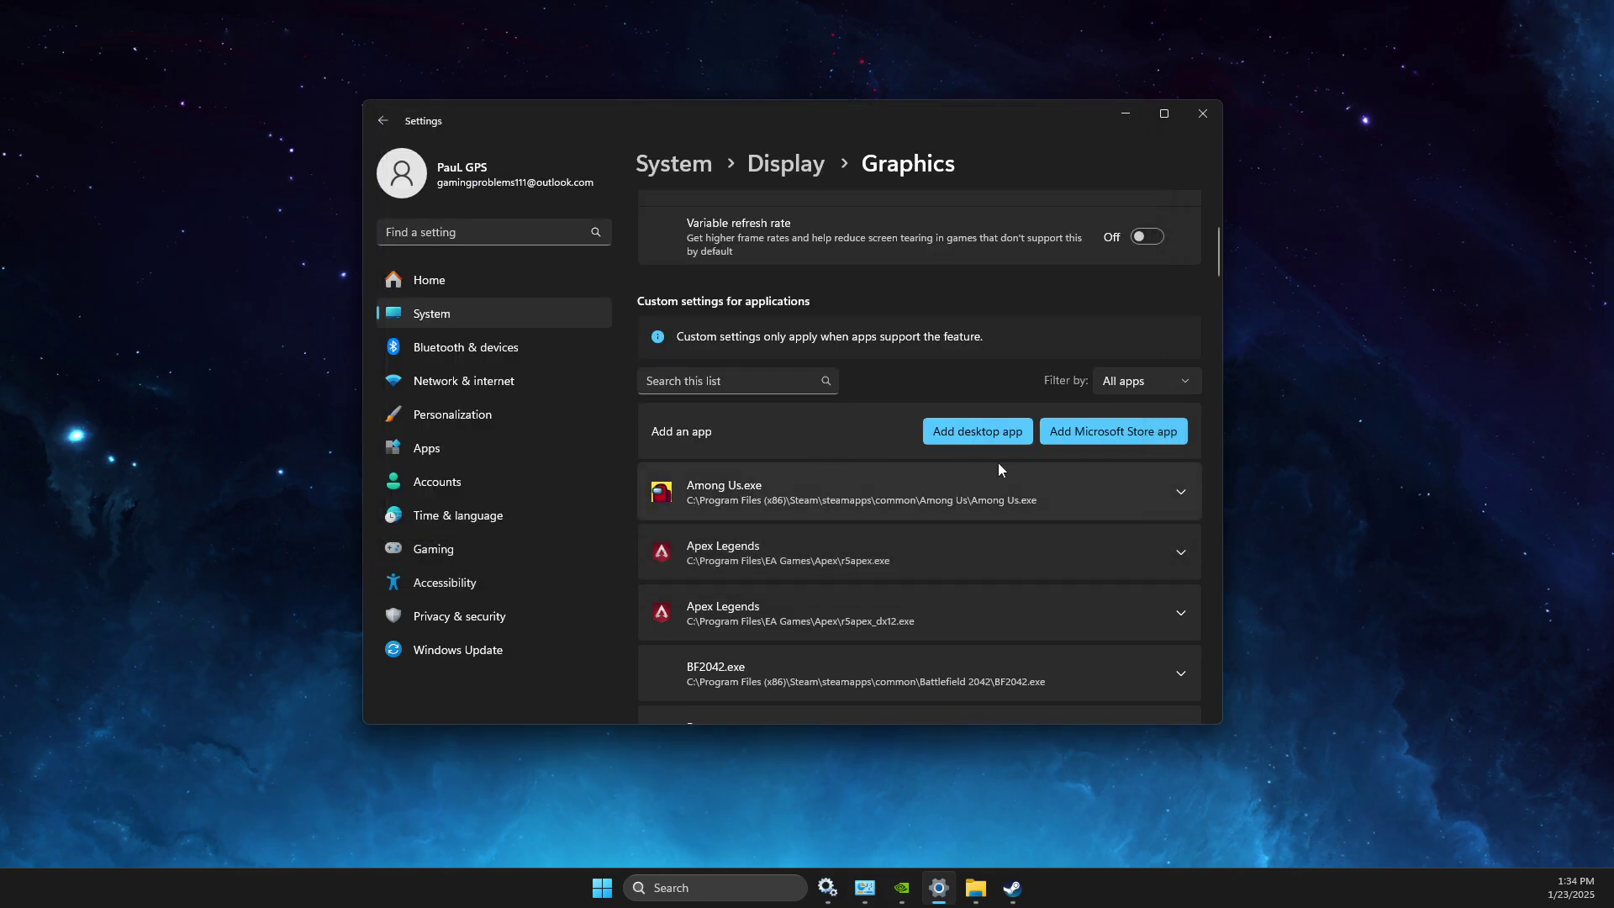
Add RainbowSix_BE.exe to the custom graphics settings as another desktop app.
left_click(968, 432)
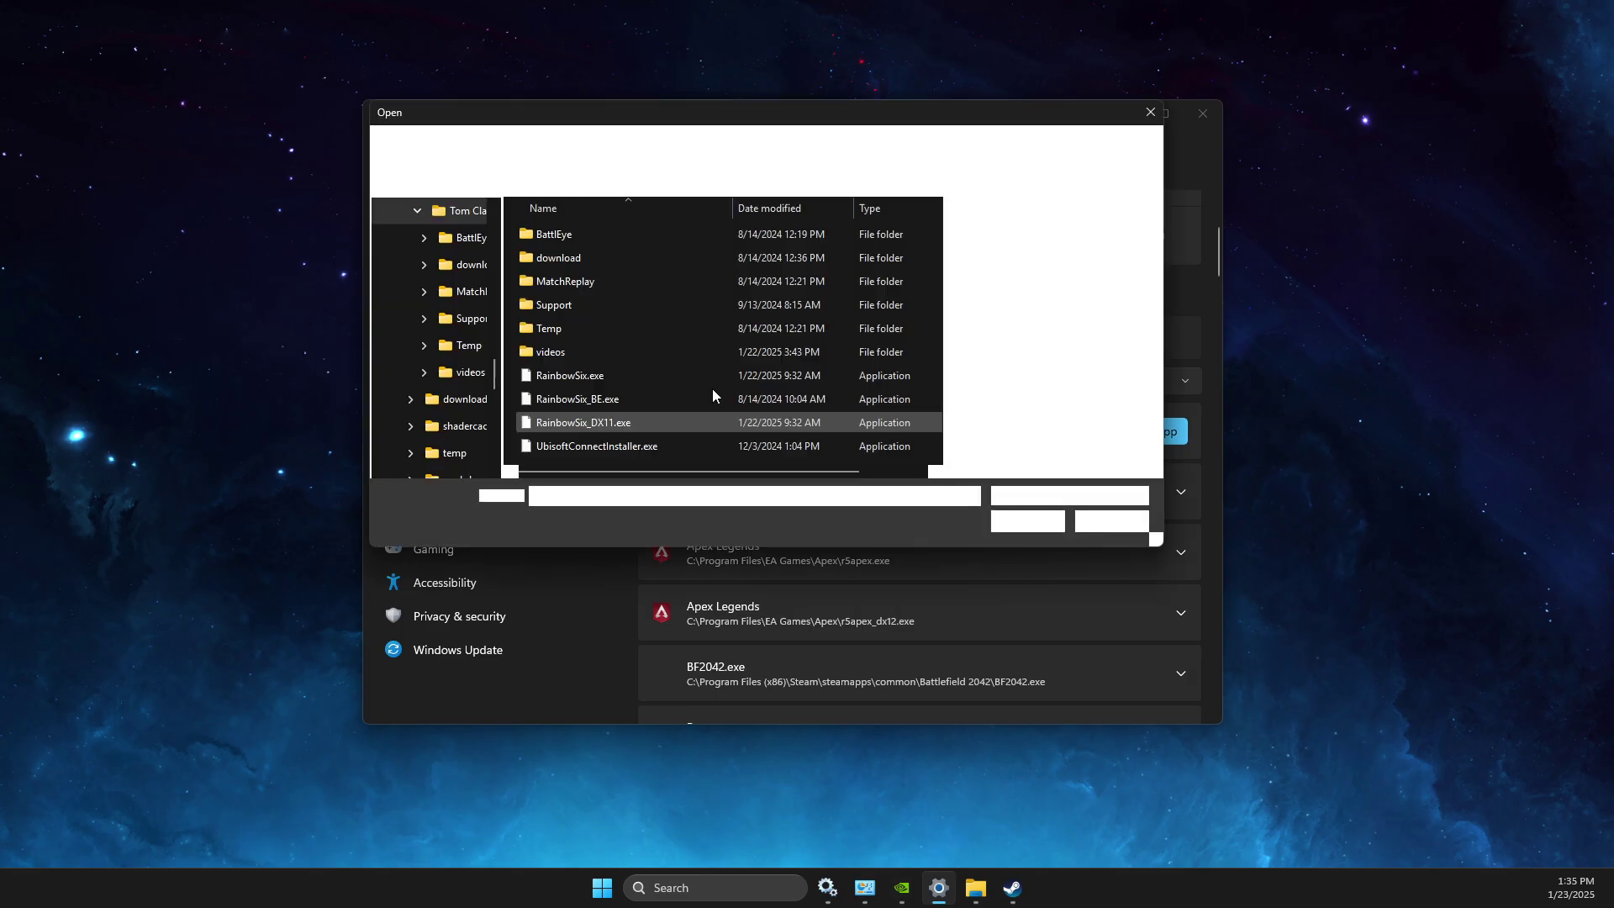
left_click(595, 400)
left_click(1018, 521)
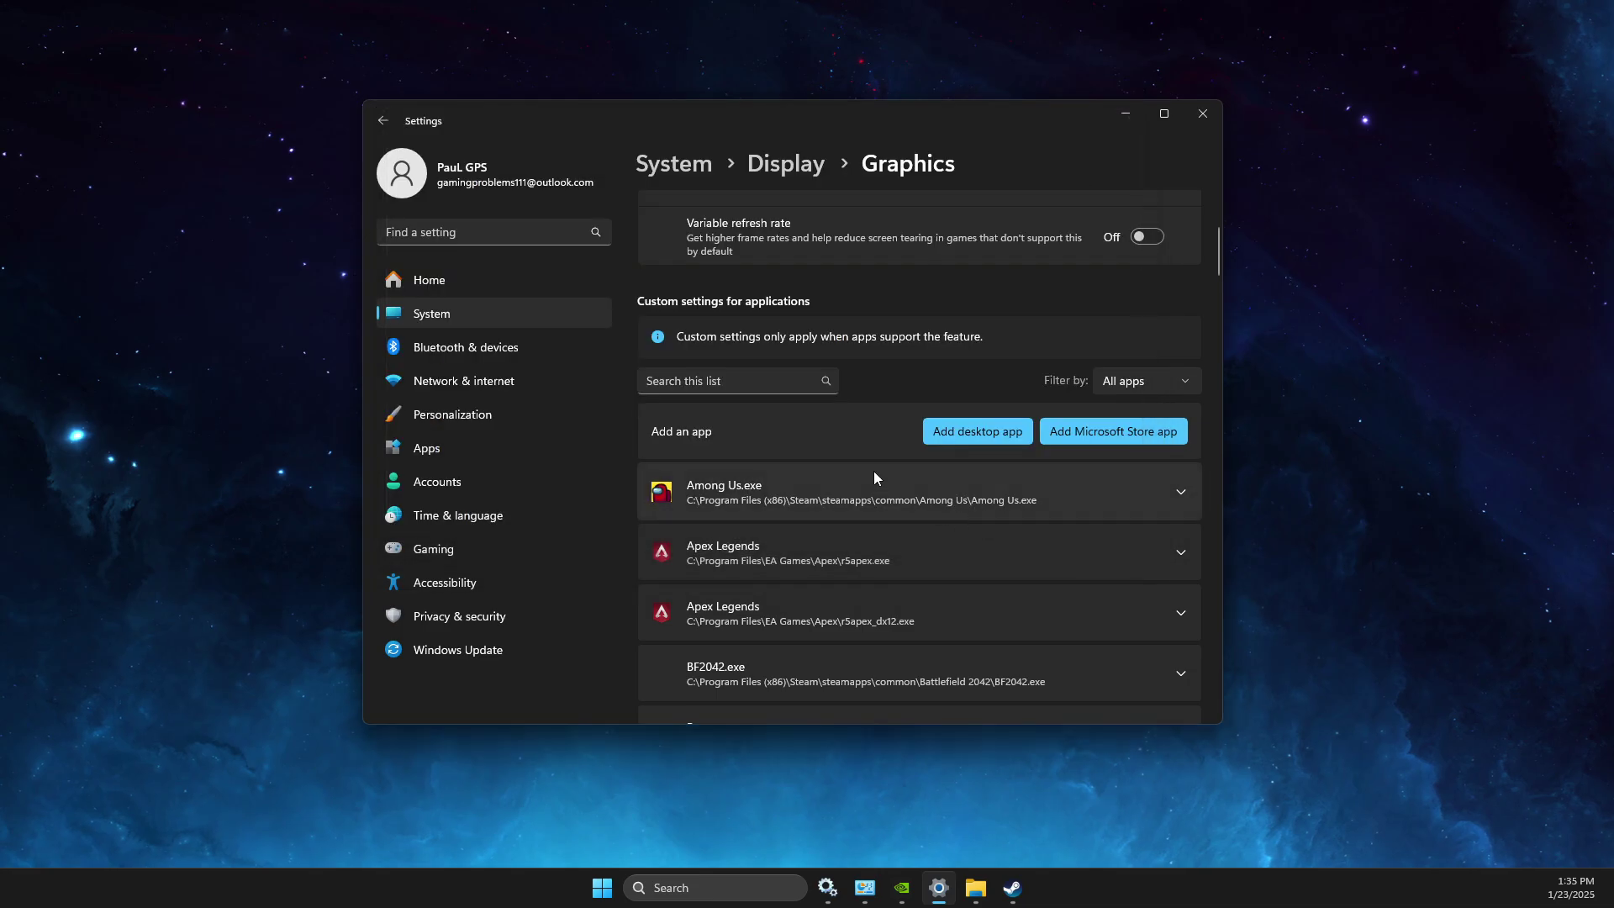
Set the GPU preference of the BattlEye Launcher entry for RainbowSix_BE.exe to High Performance (NVIDIA GeForce RTX 3070).
scroll(875, 473, "down", 4)
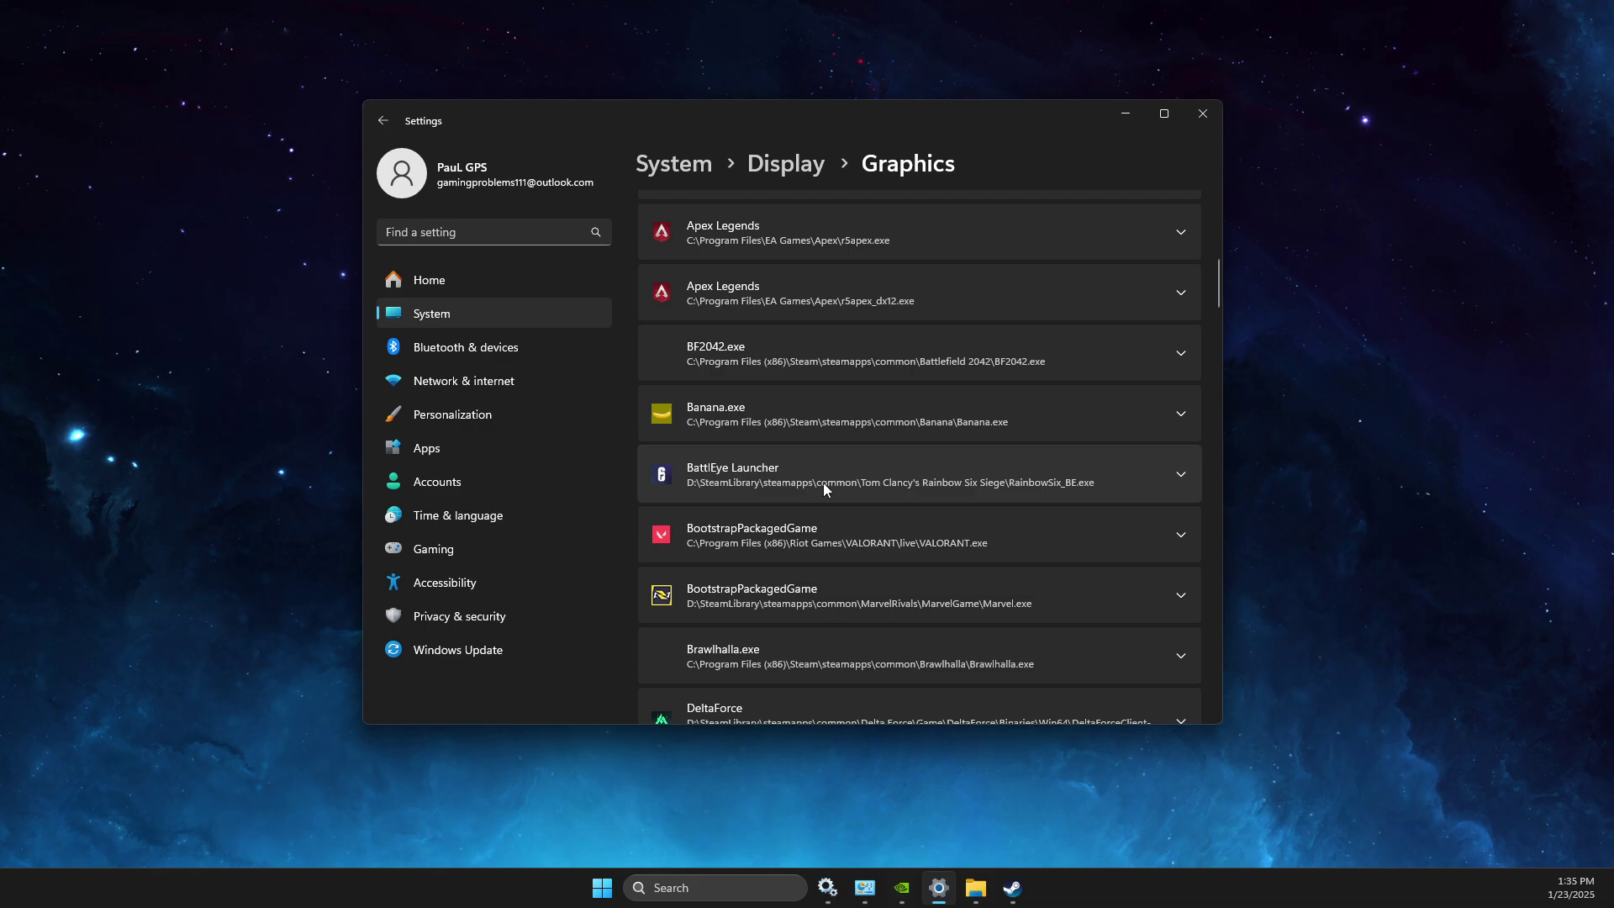
left_click(854, 471)
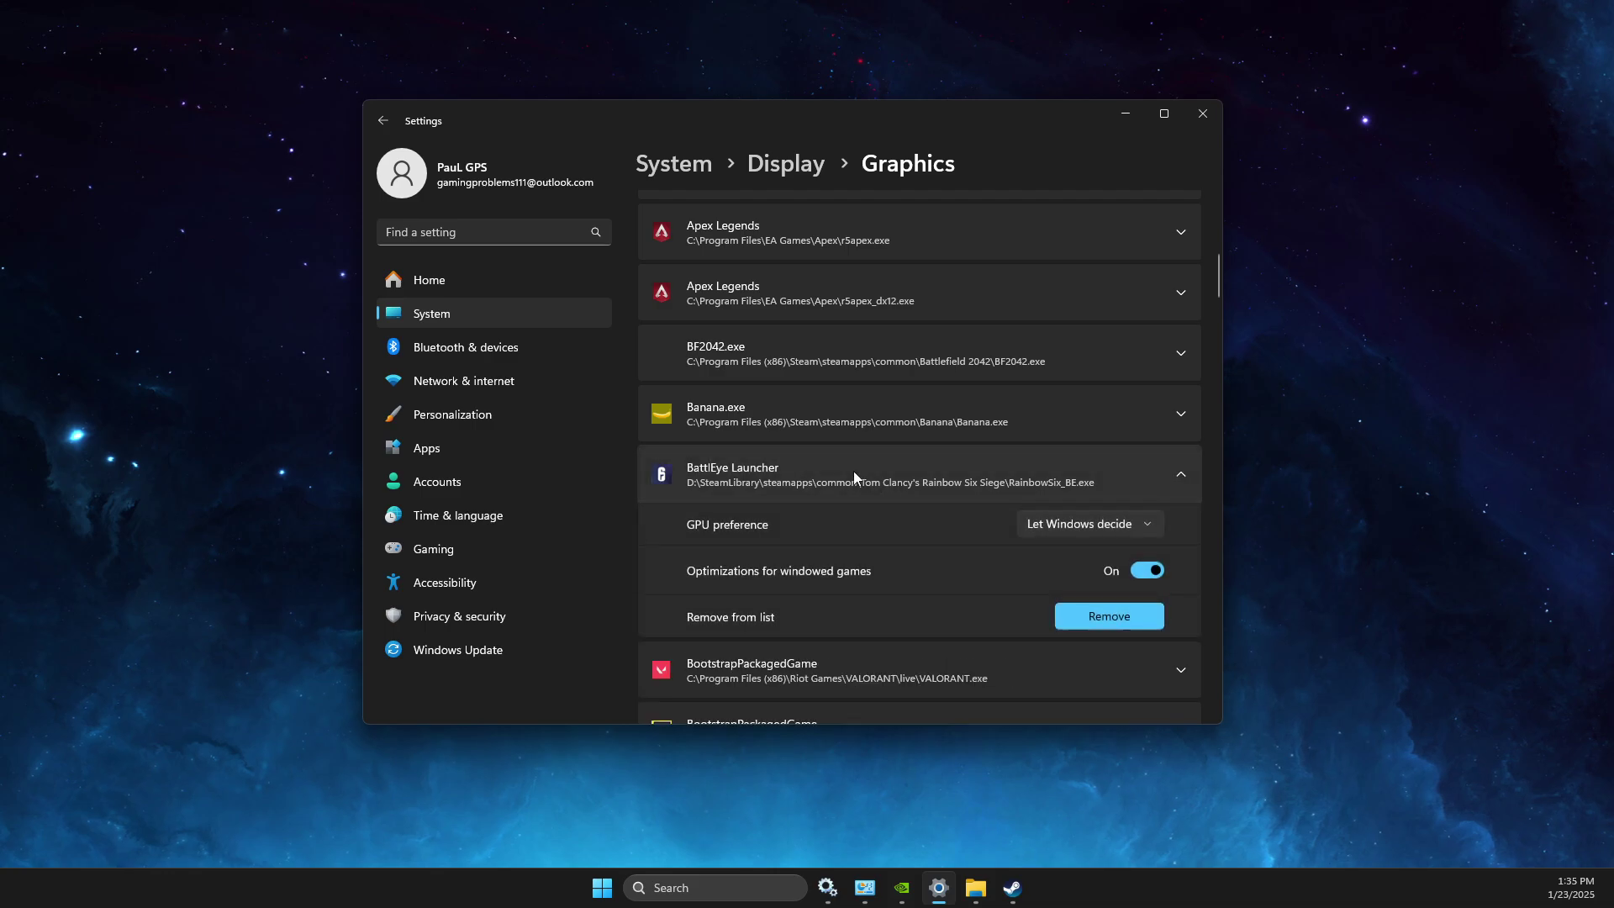
left_click(1106, 531)
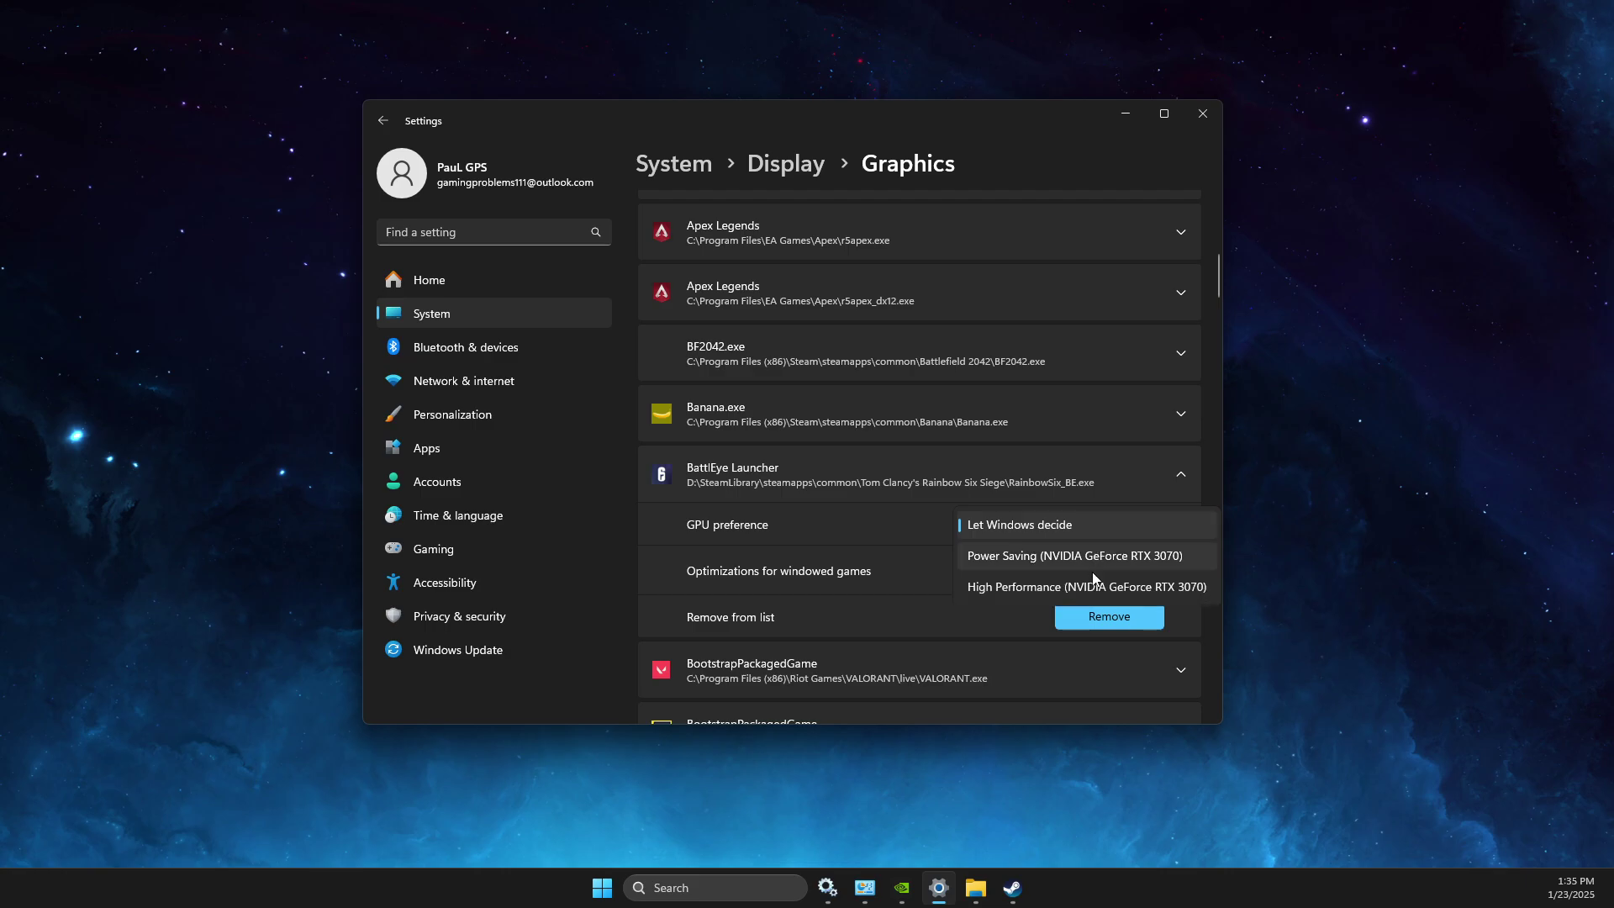
left_click(1082, 590)
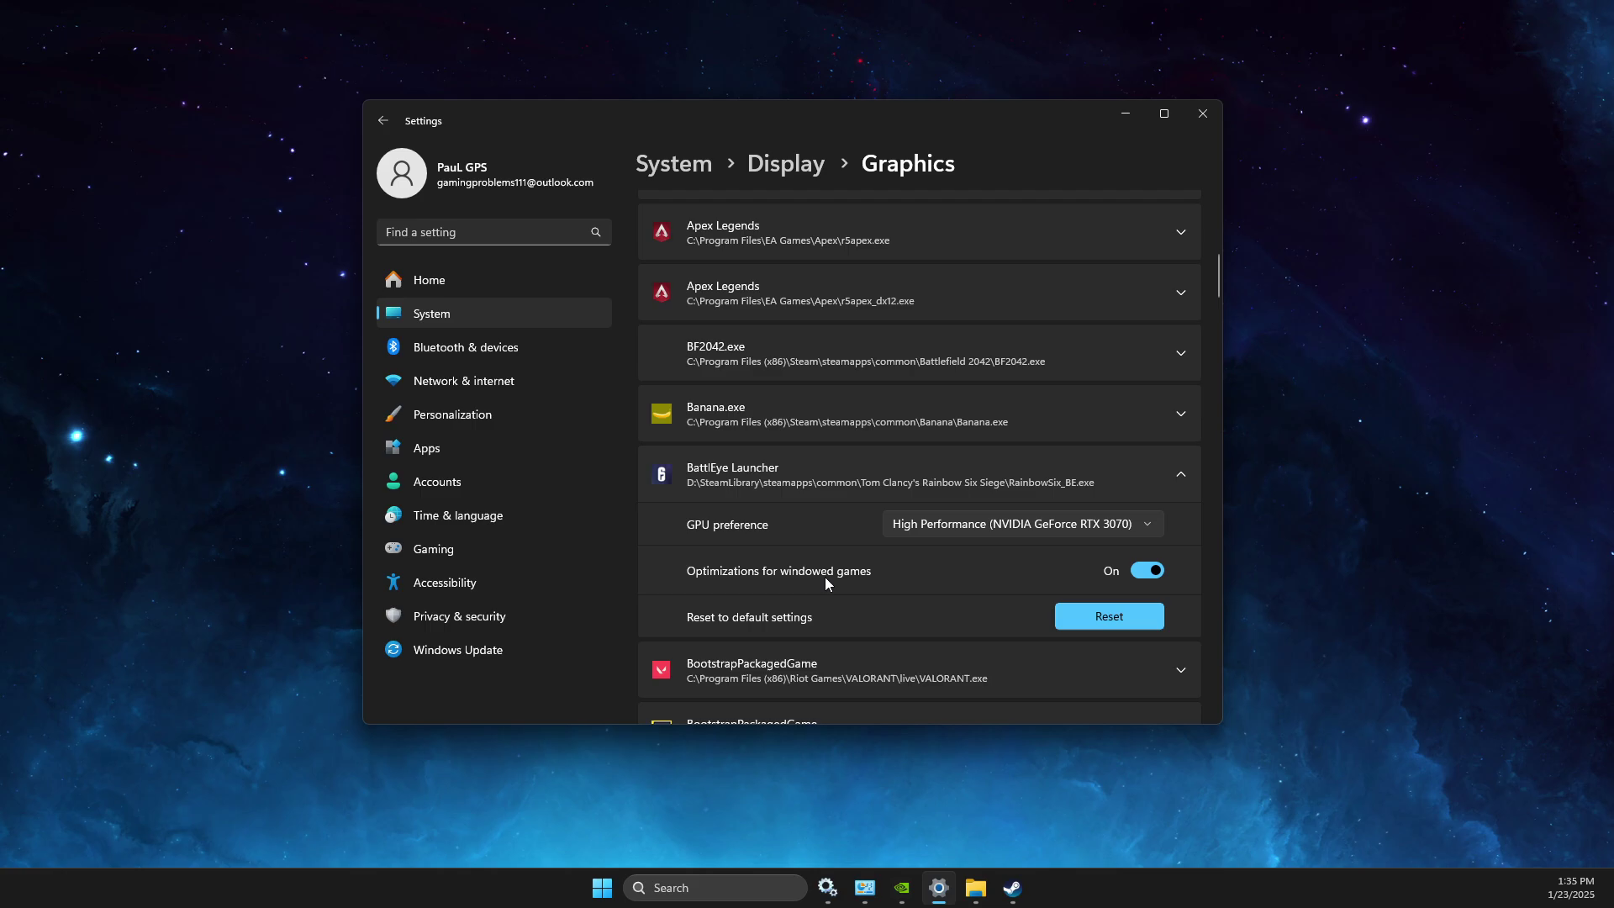
Look through the remaining entries in the custom graphics settings list and close Windows Settings.
scroll(841, 578, "down", 2)
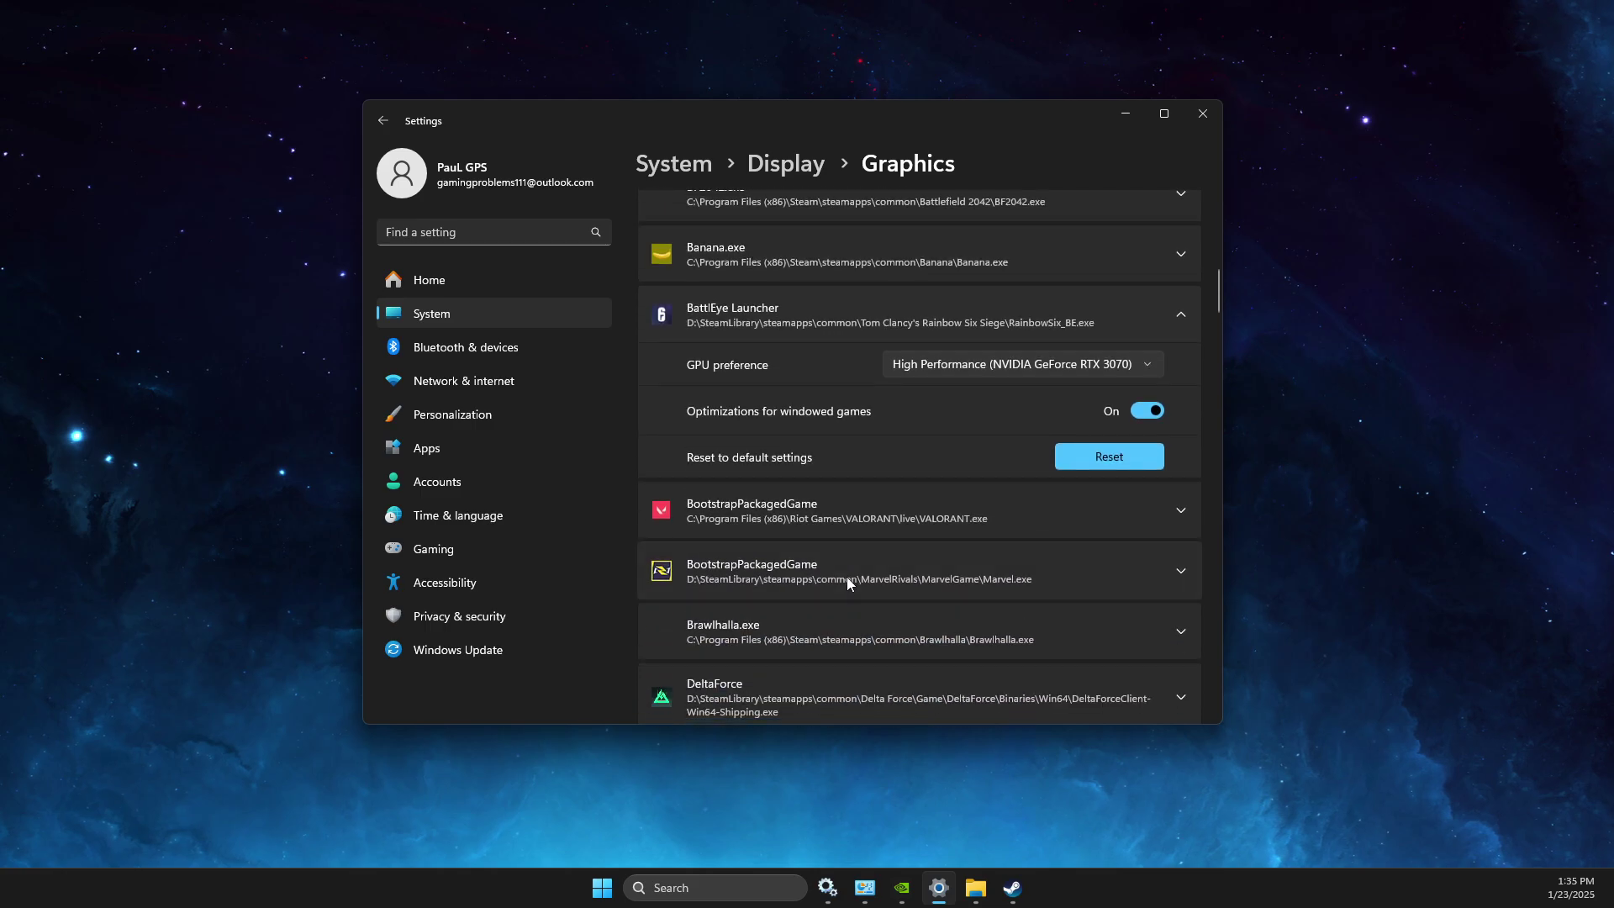
scroll(841, 578, "down", 3)
scroll(844, 531, "down", 5)
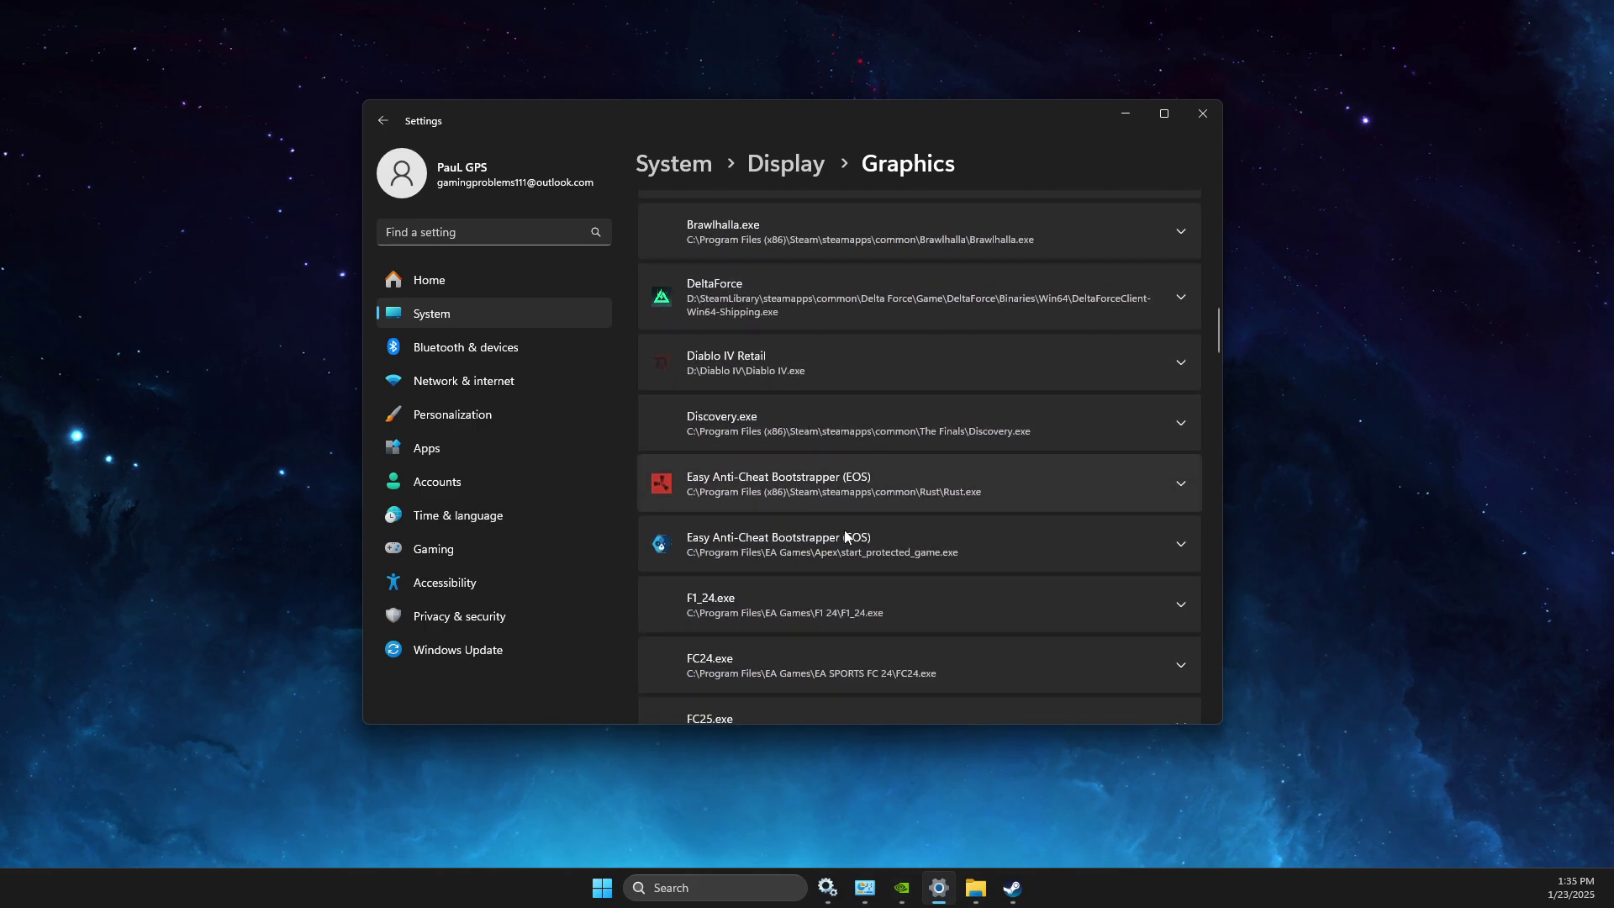
scroll(844, 531, "down", 6)
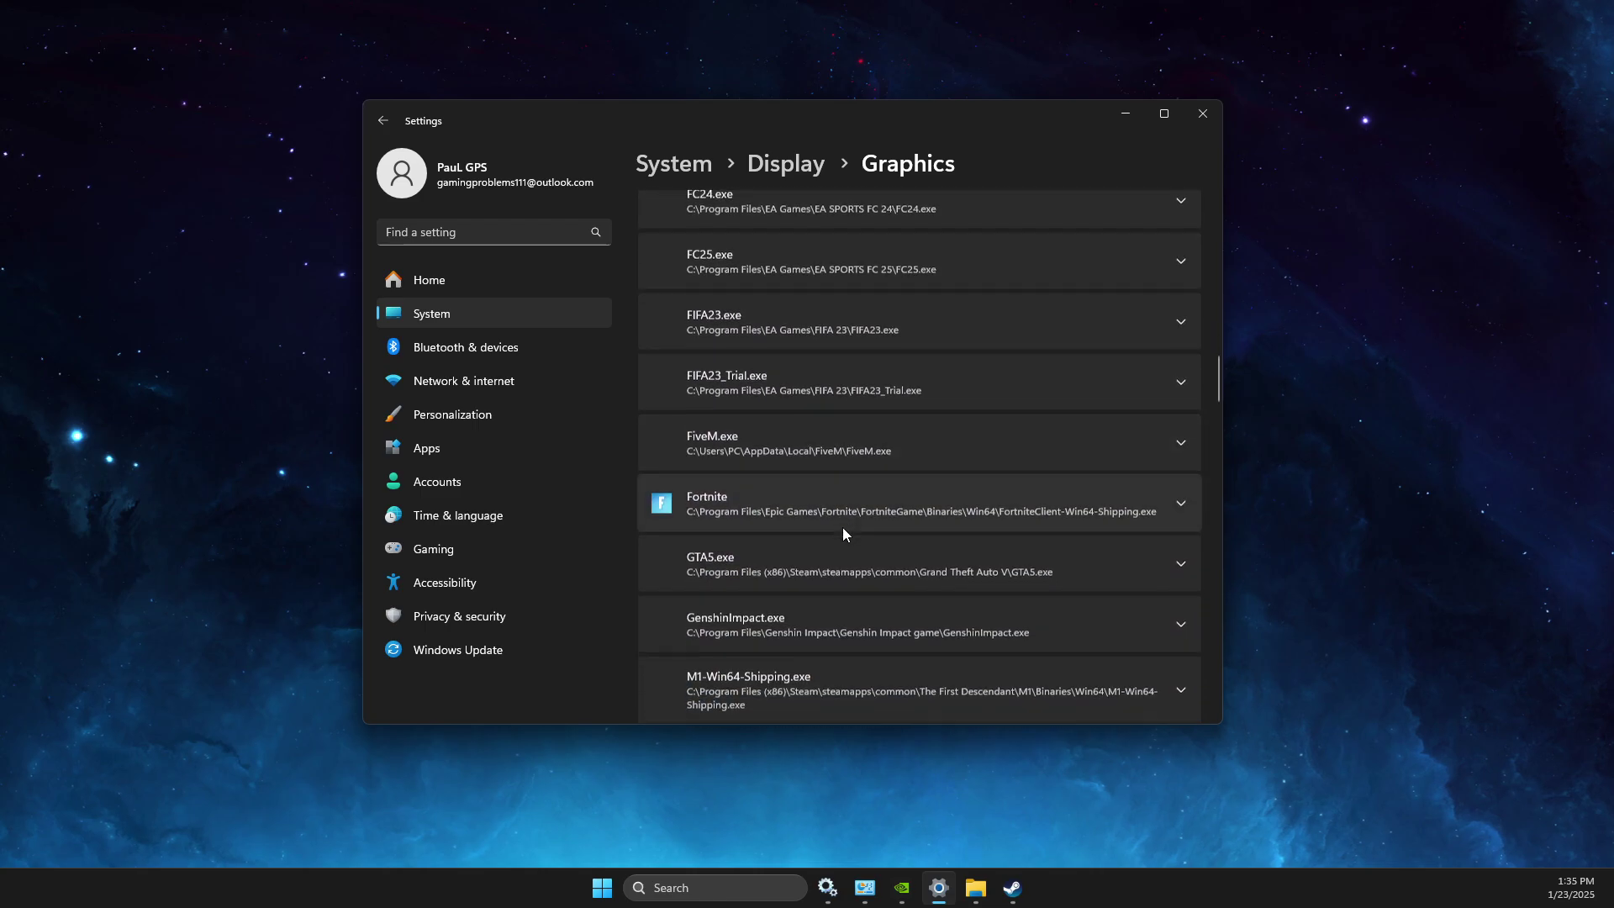
scroll(843, 528, "down", 1)
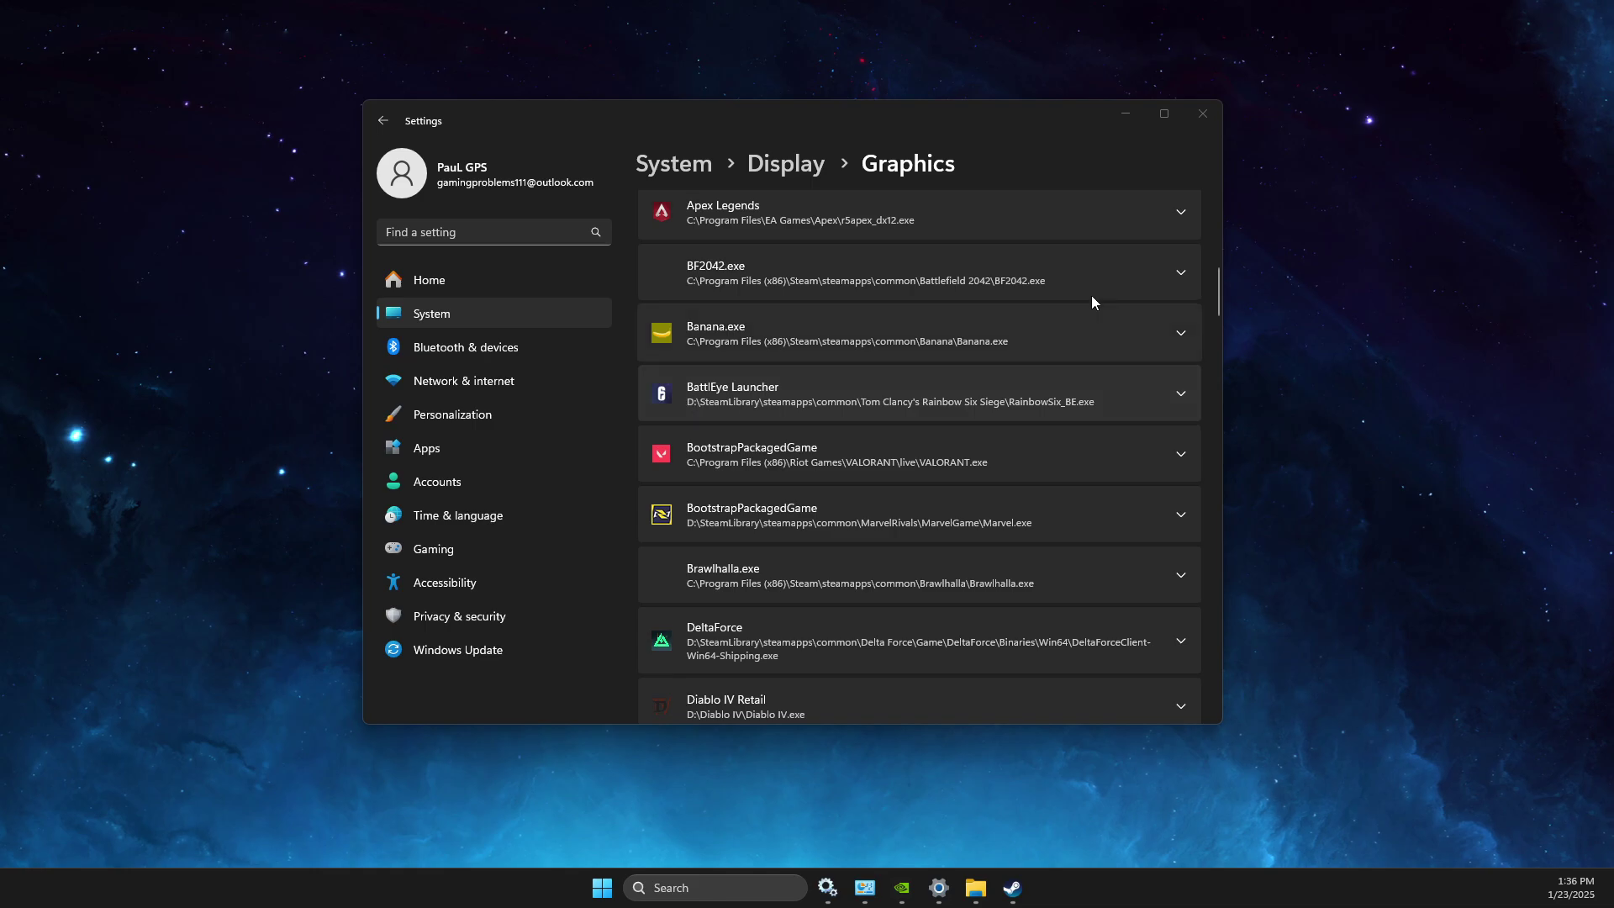
left_click(1205, 114)
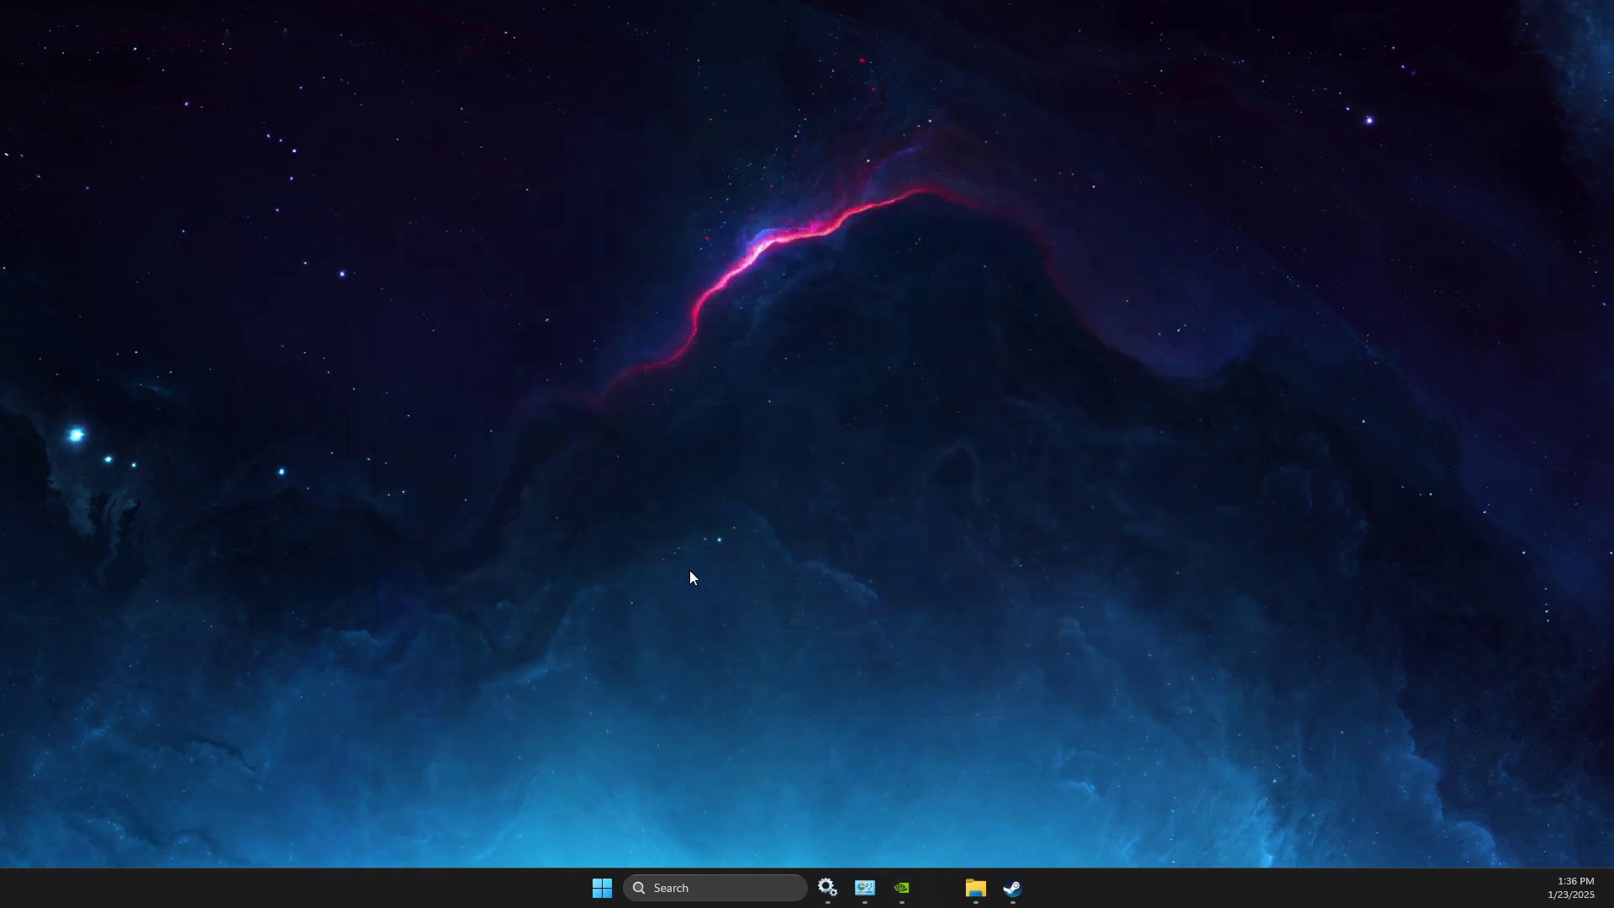
Find and open Edit power plan, check the selected plan in Power Options and close the window.
left_click(709, 890)
type("edit power plan")
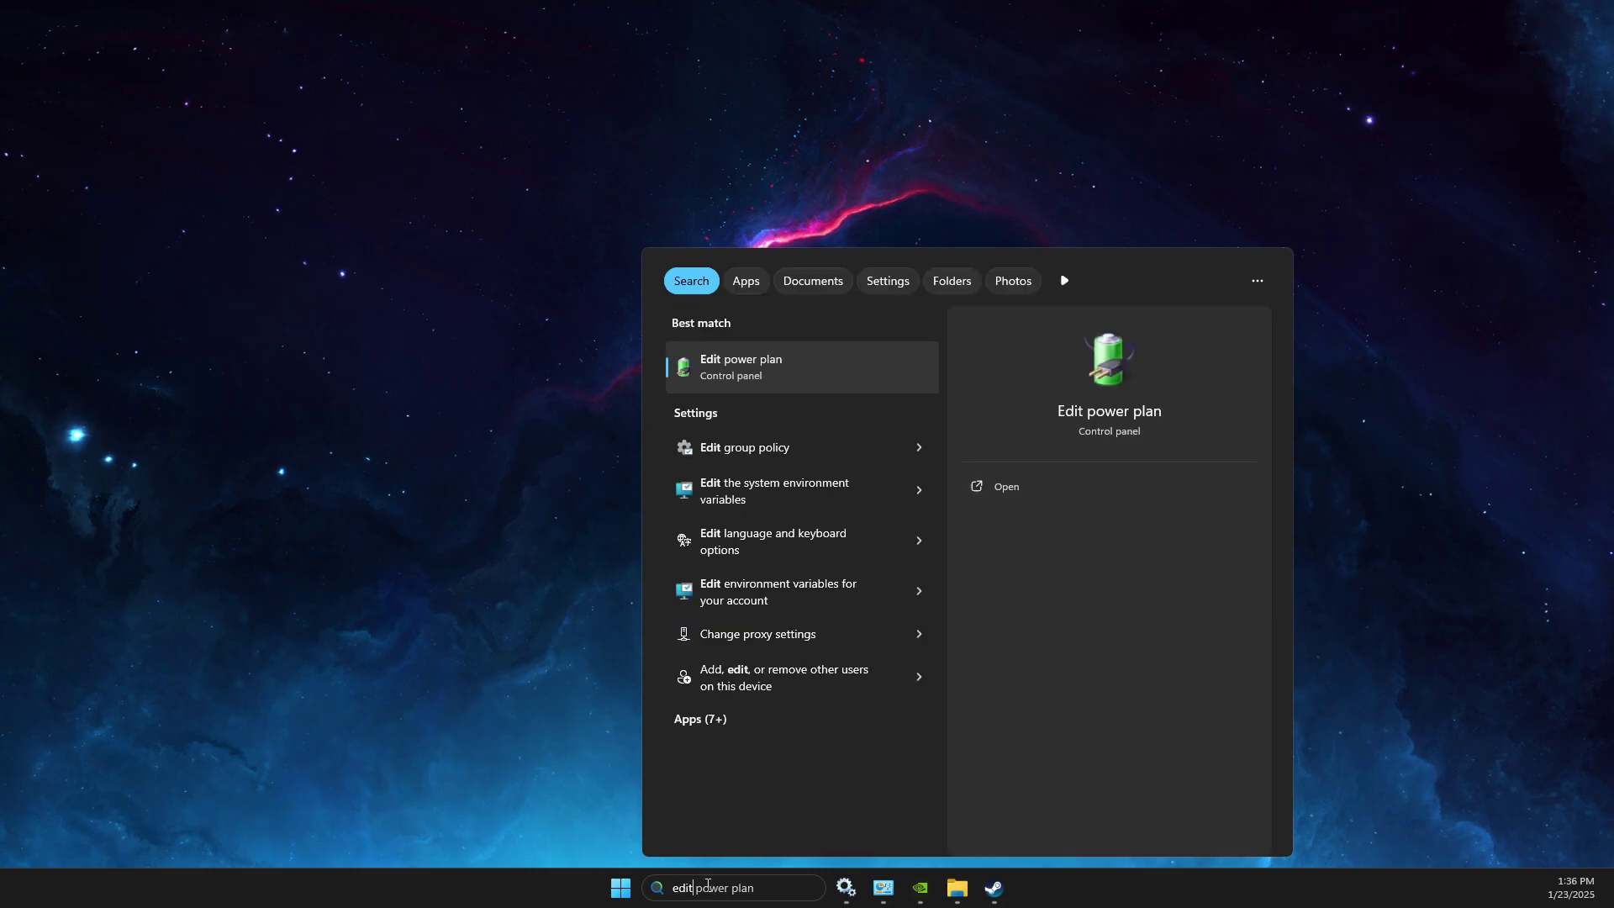
left_click(717, 359)
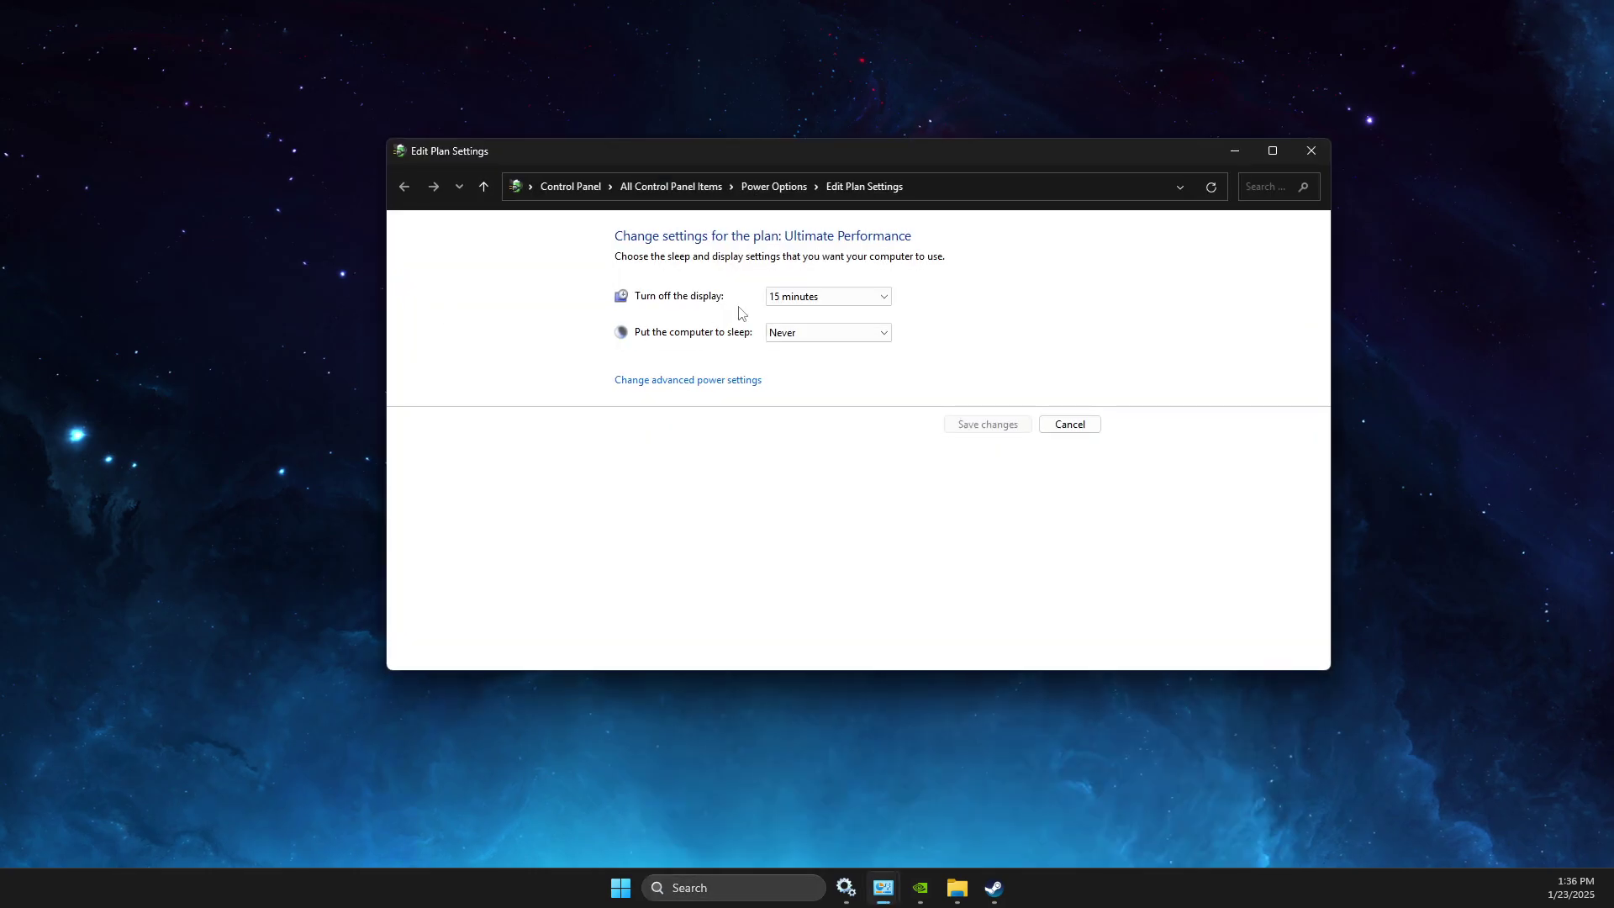
left_click(774, 187)
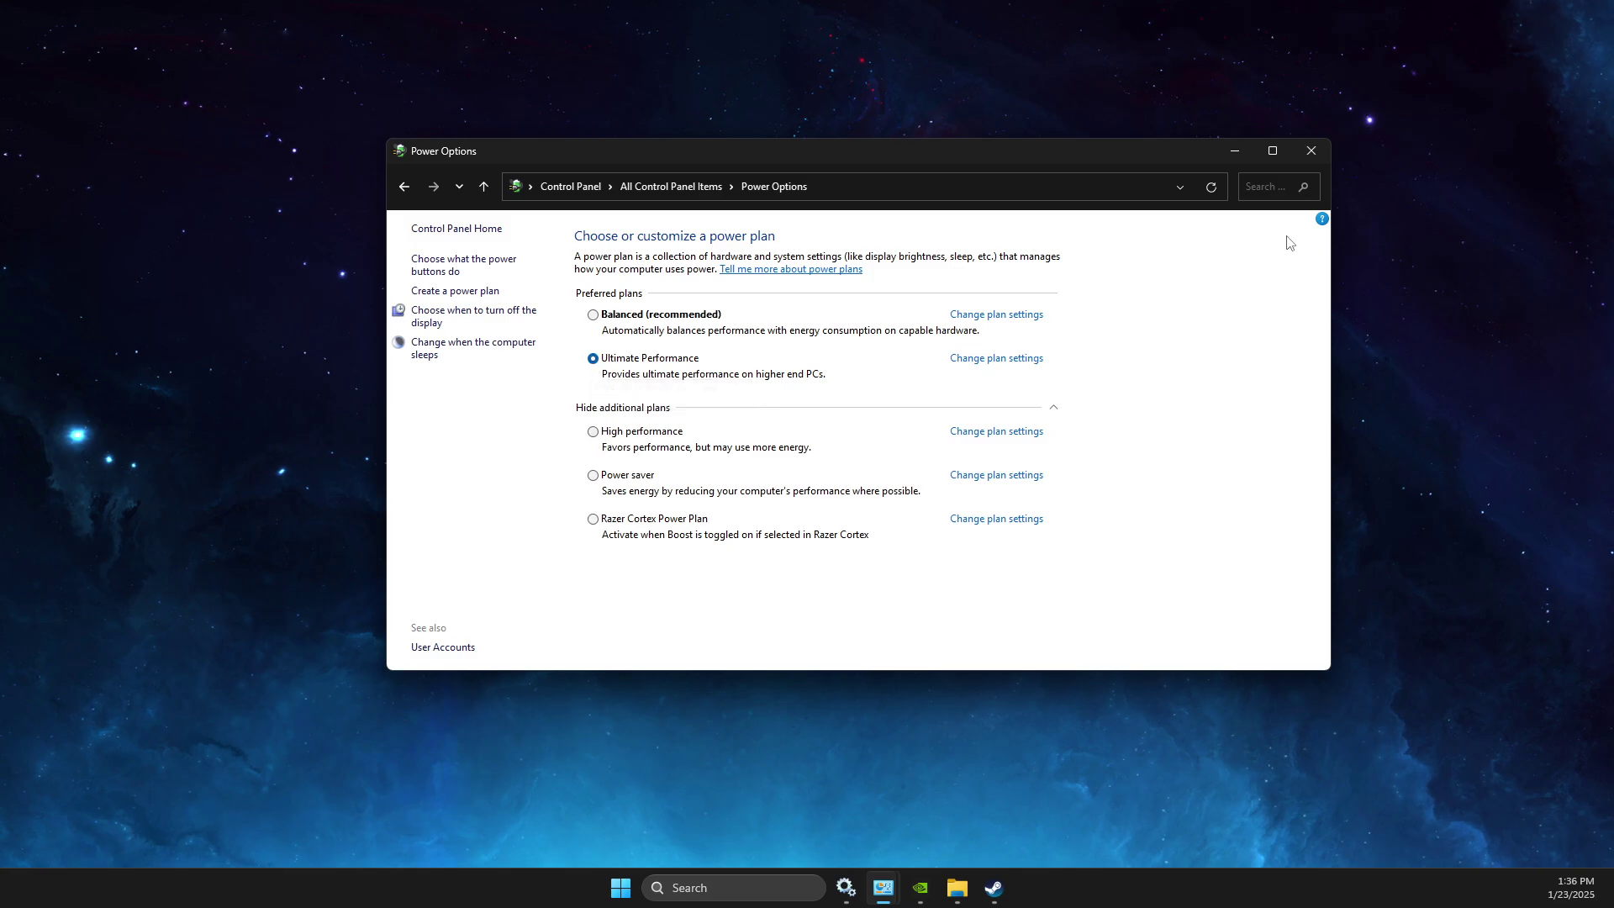
left_click(1310, 151)
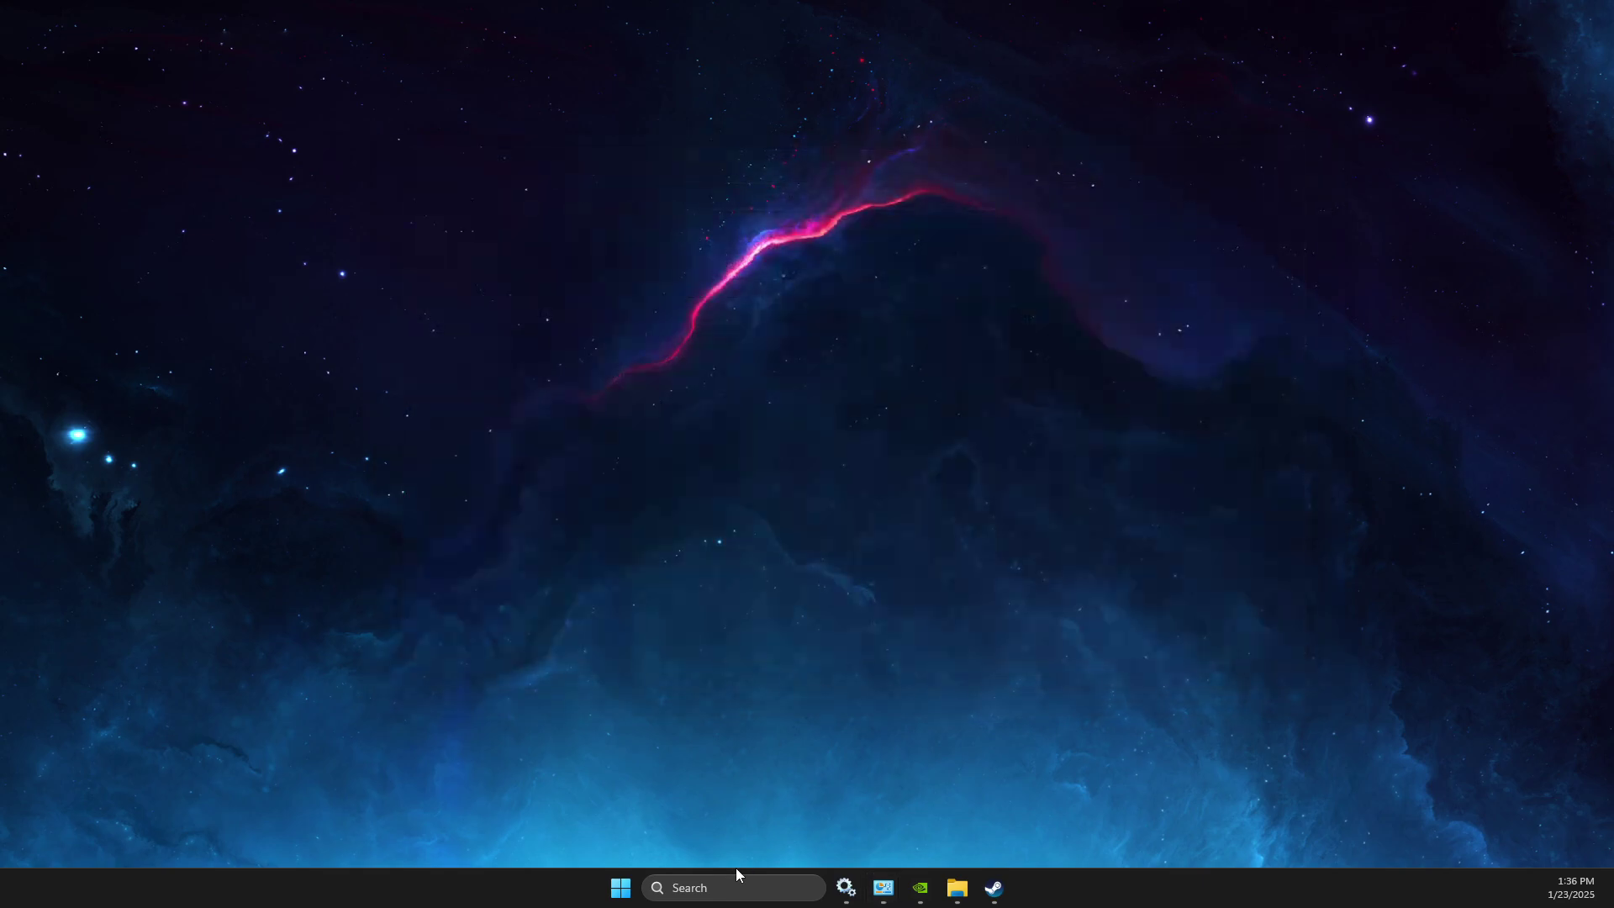
Open the Virtual Memory dialog through the advanced system settings' performance options and select drive D: to check its paging file size.
left_click(708, 873)
type("view")
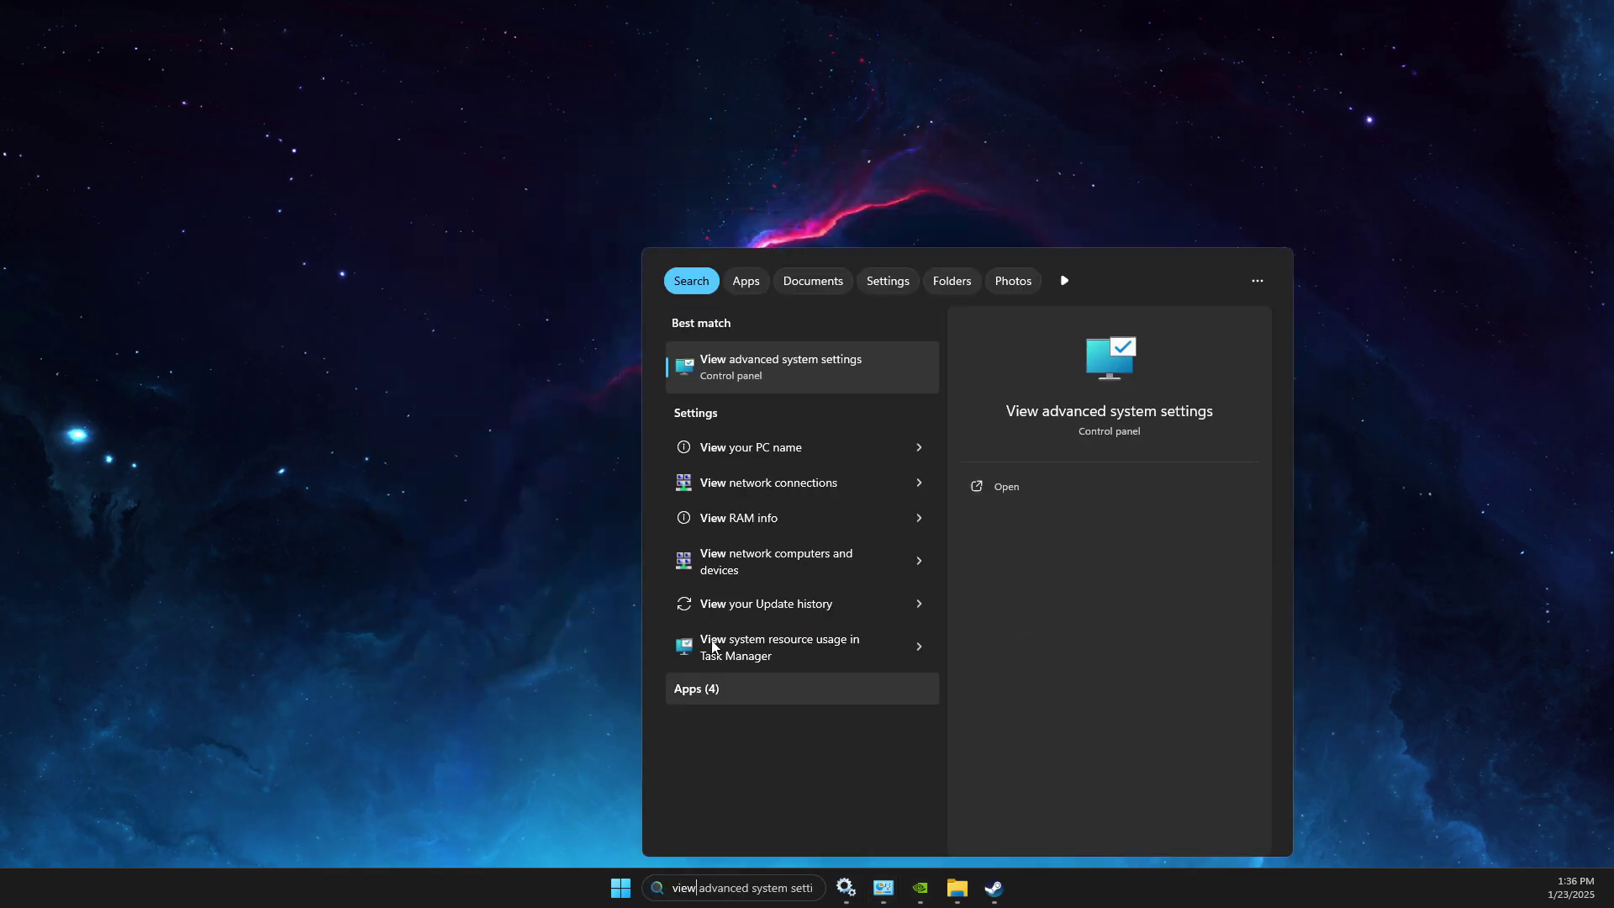
left_click(762, 360)
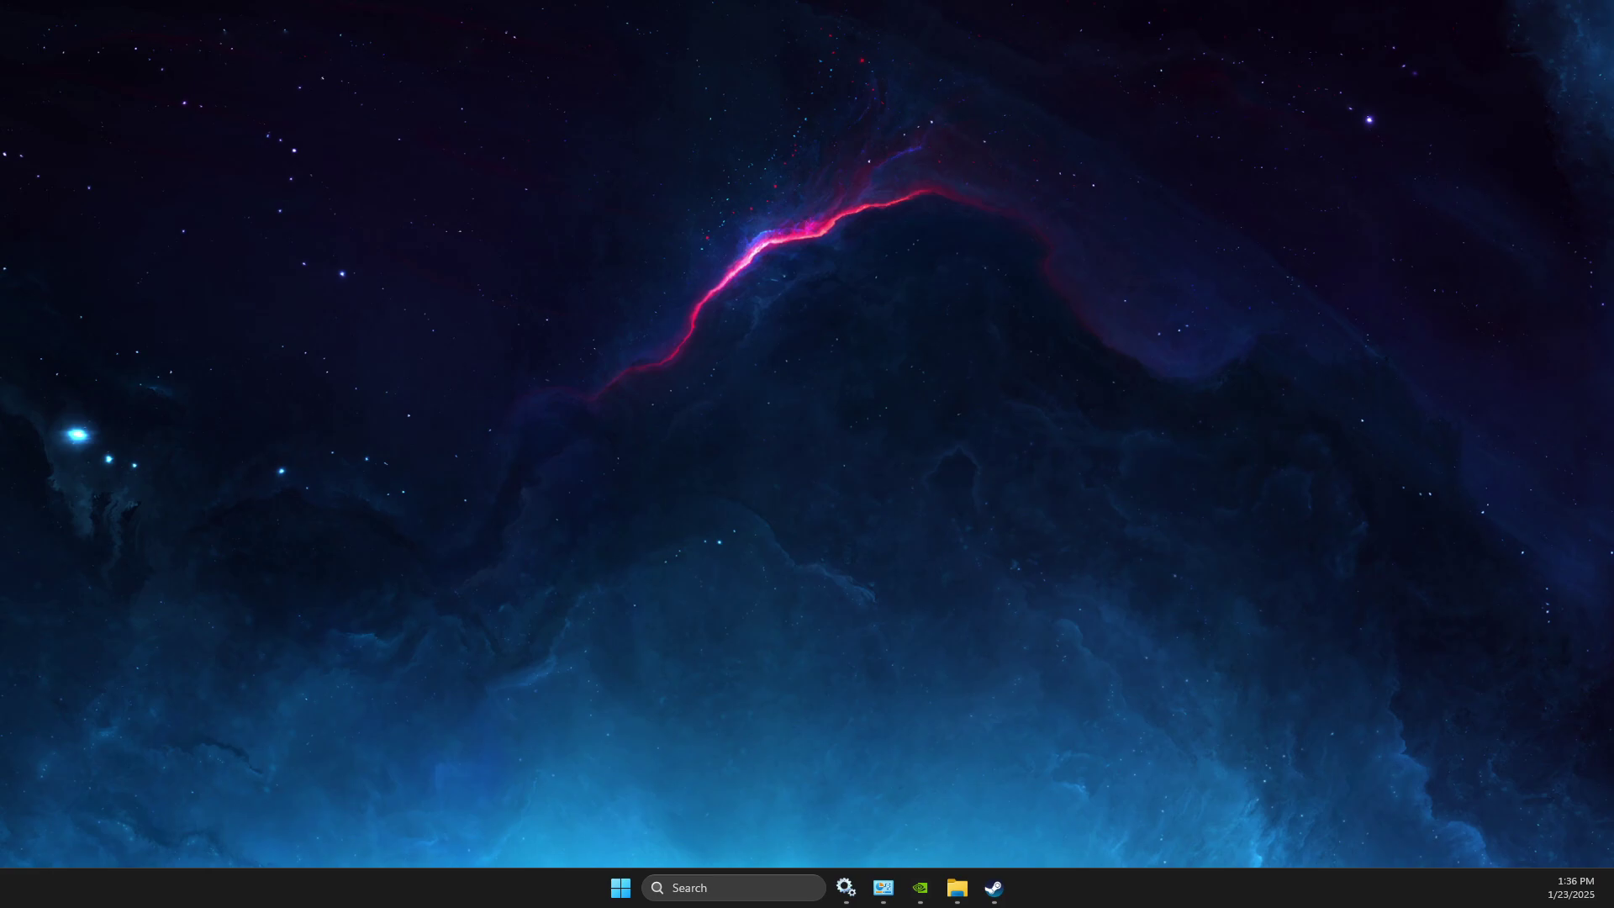
left_click_drag(1005, 79, 906, 142)
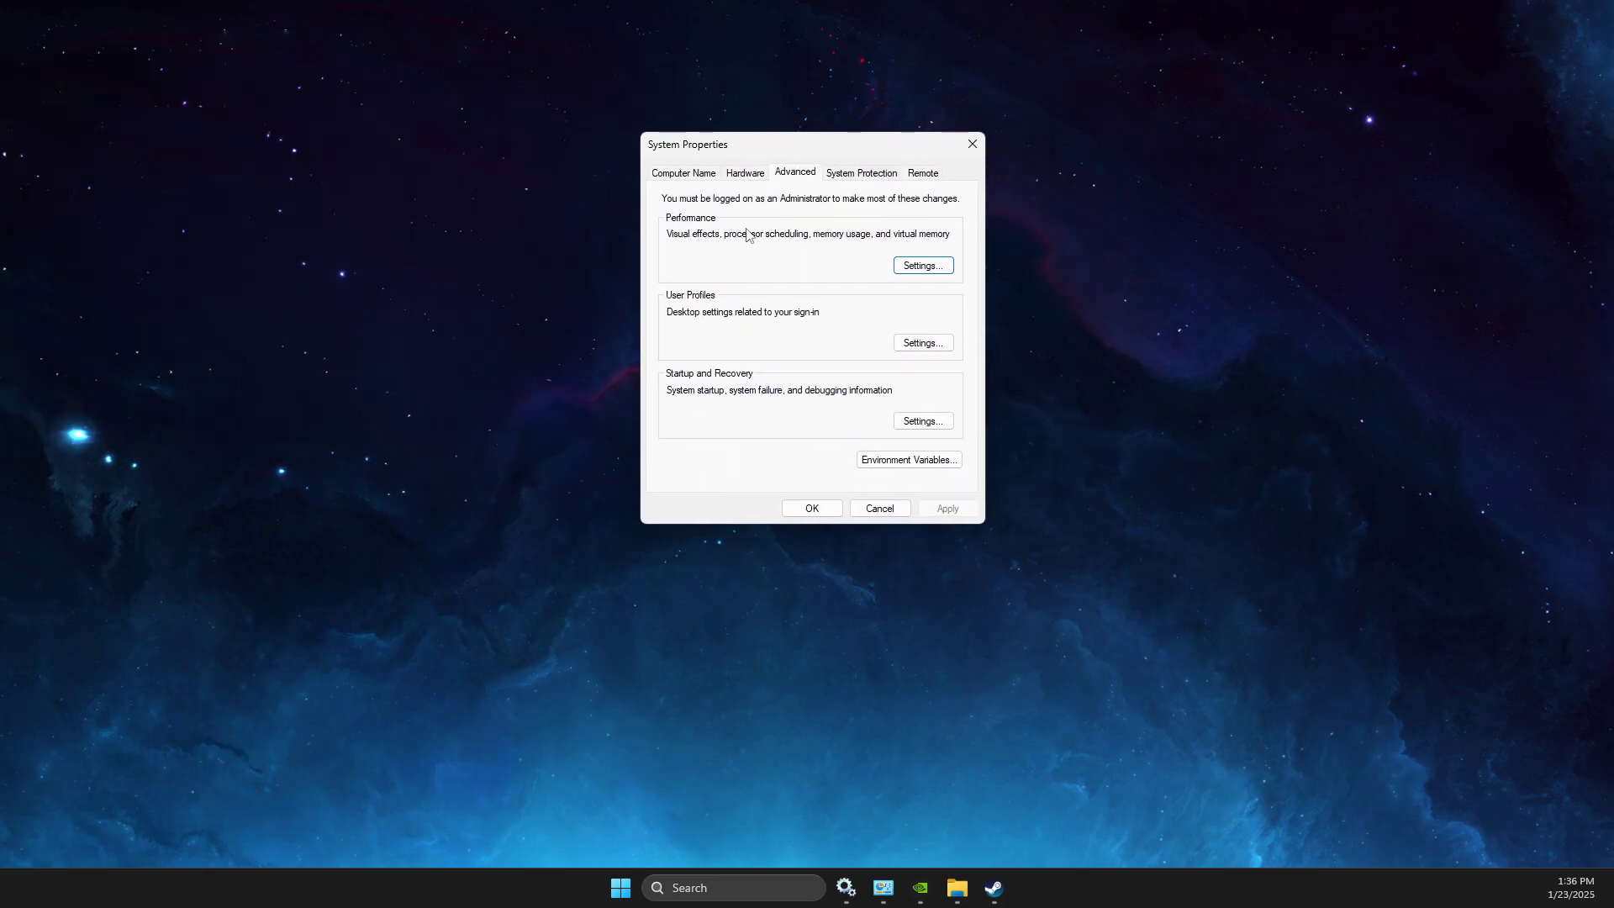
left_click(947, 270)
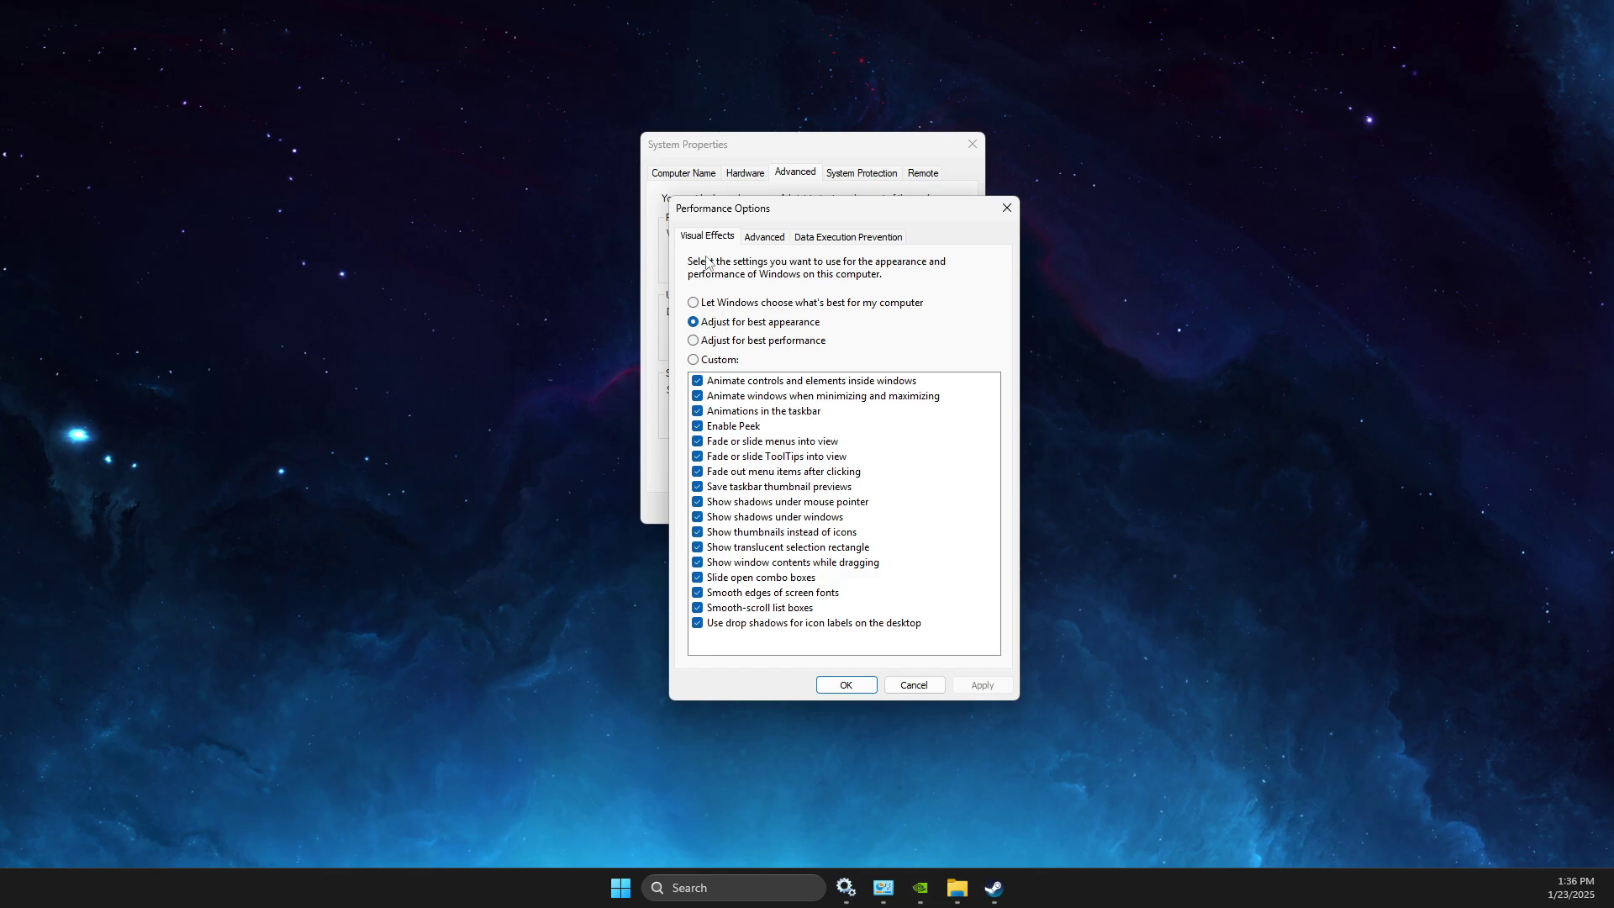
left_click(744, 242)
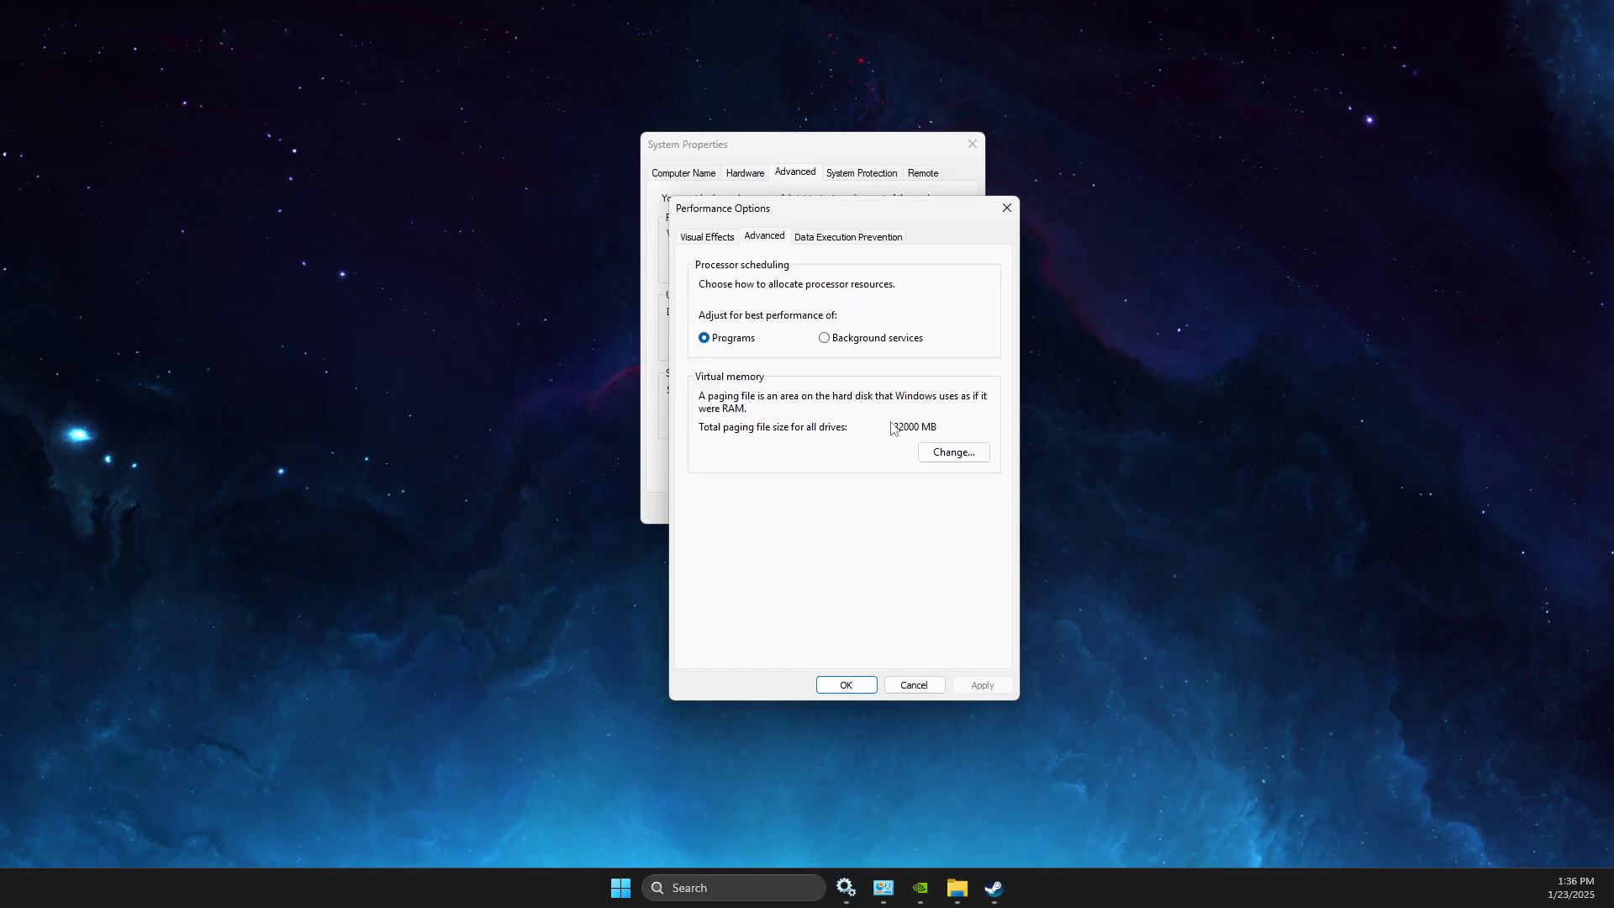
left_click(948, 452)
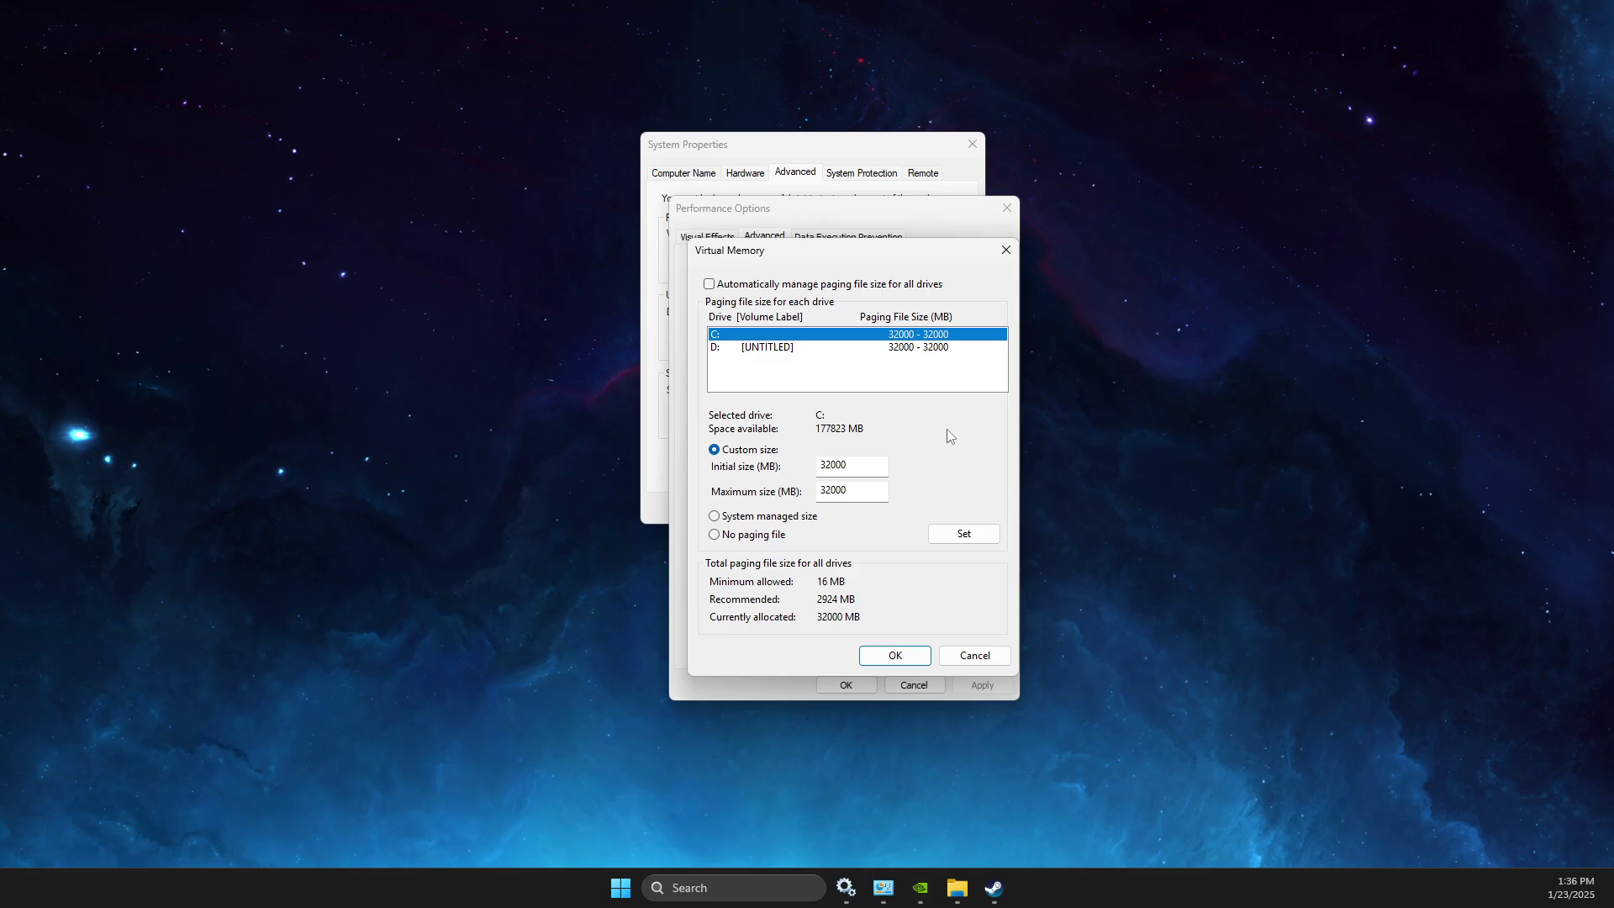
left_click(734, 346)
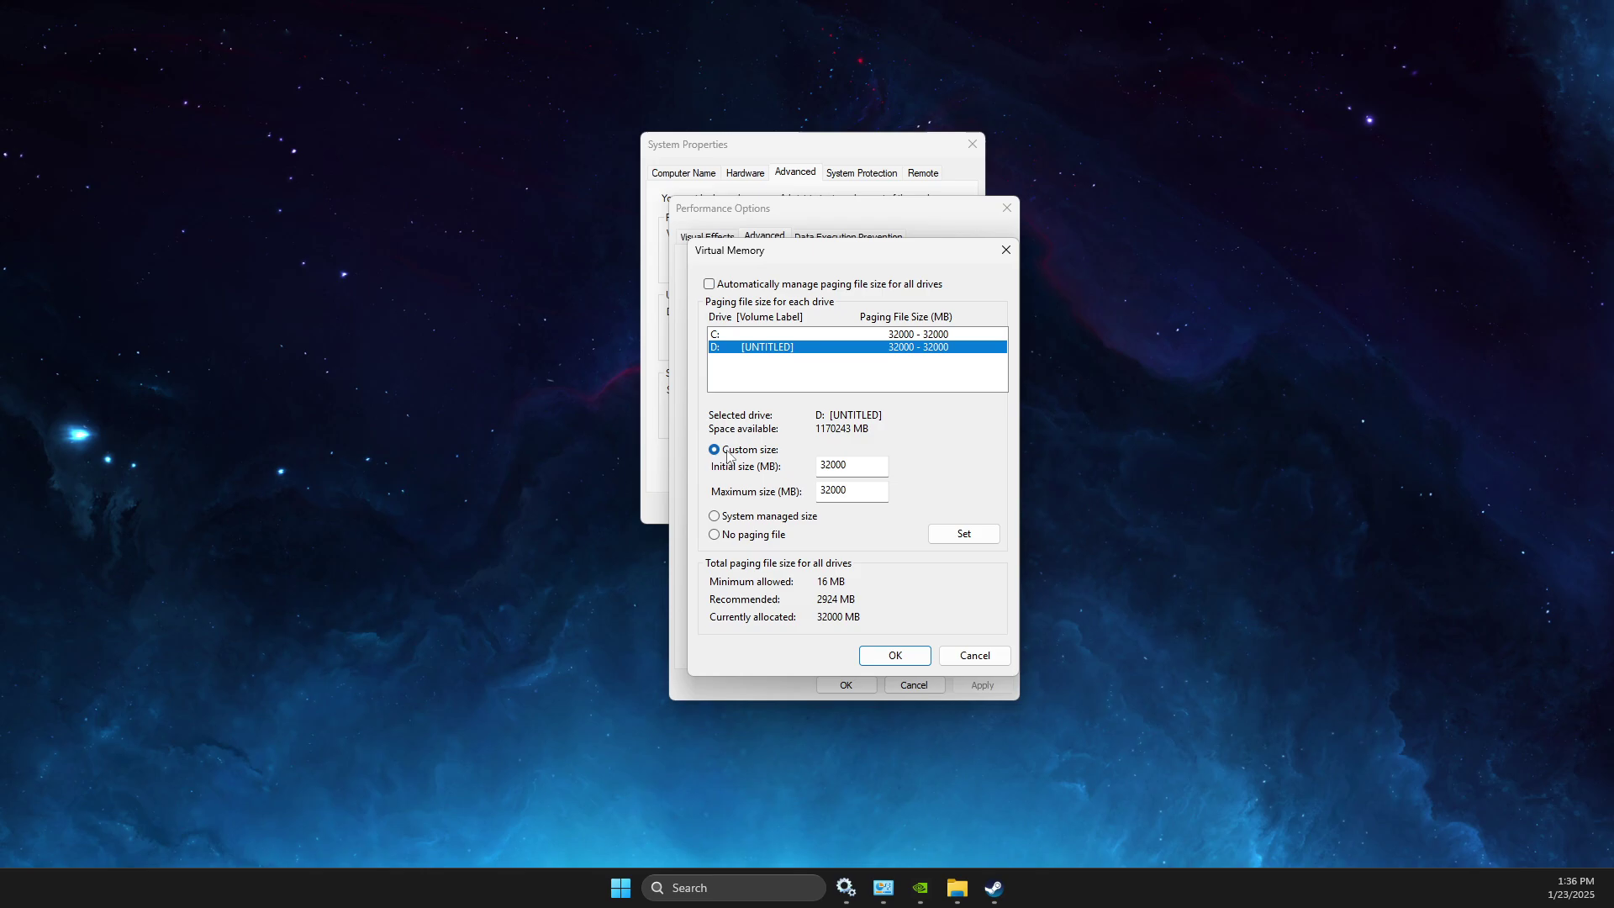
Open Calculator beside the Virtual Memory dialog and multiply 16 by 2000 to work out the paging file size.
left_click(717, 883)
type("calculator")
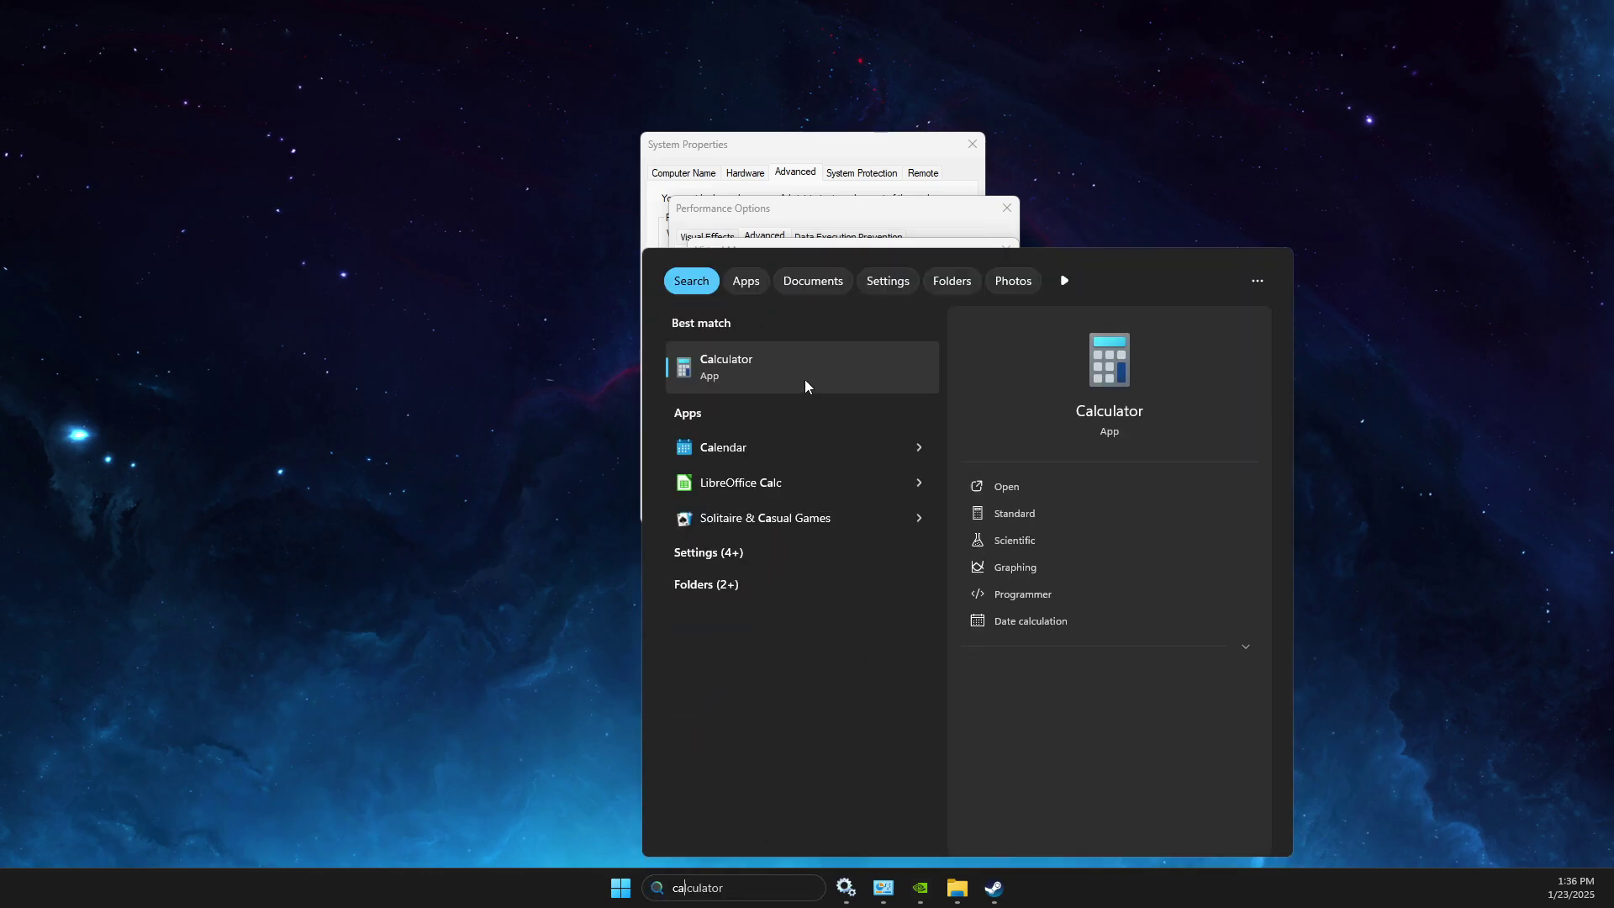
left_click(800, 370)
left_click_drag(1284, 119, 1278, 165)
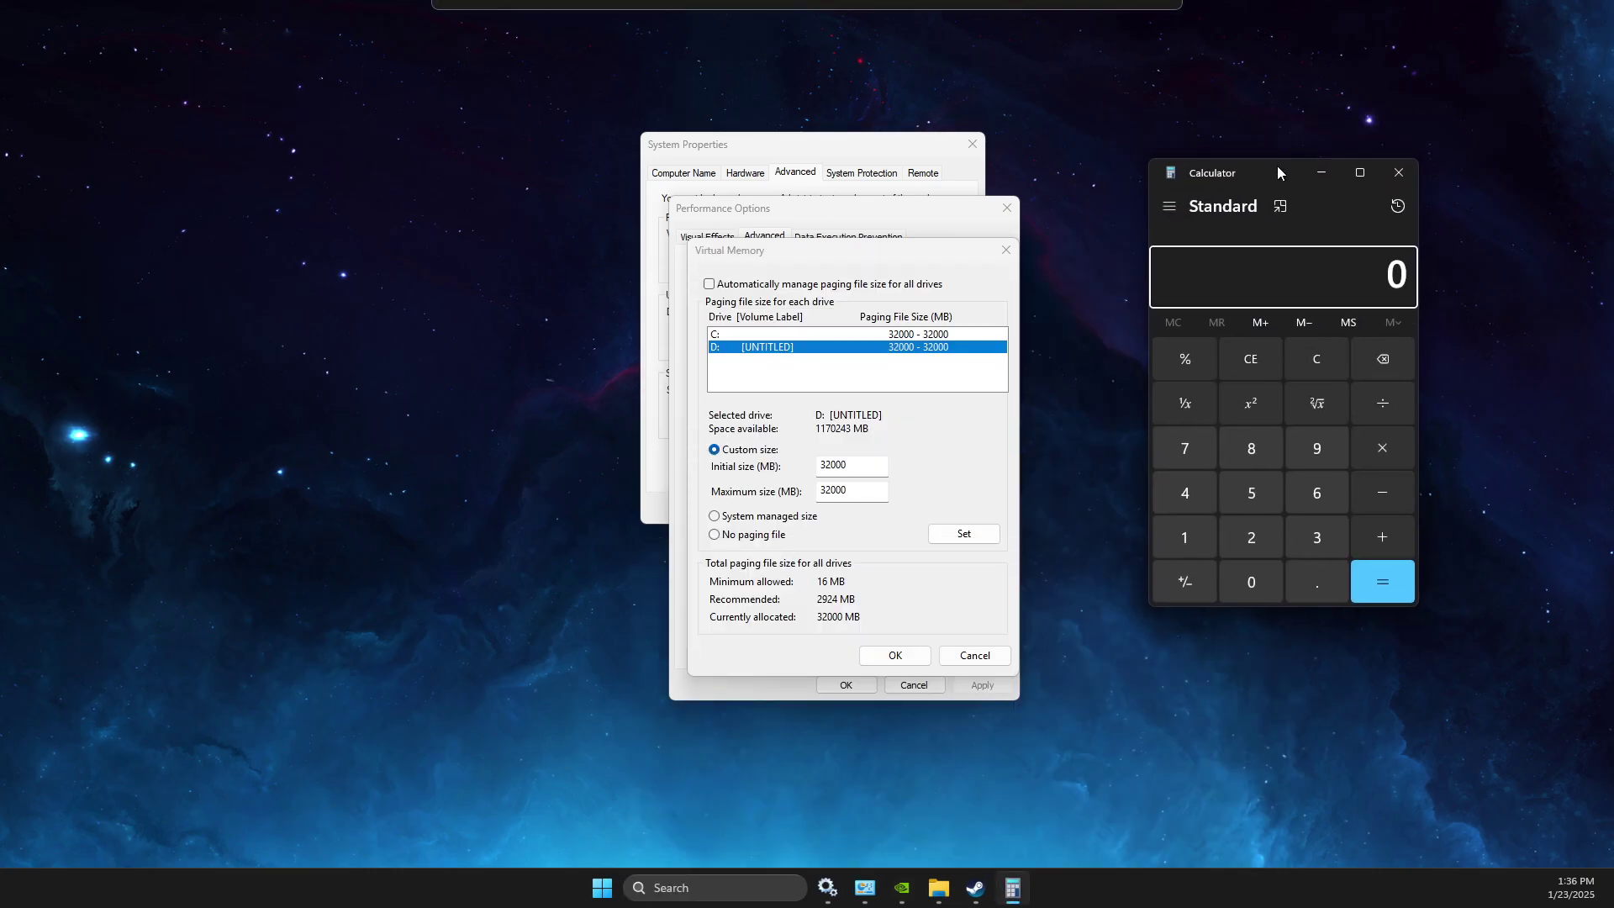
left_click(1177, 536)
left_click(1307, 494)
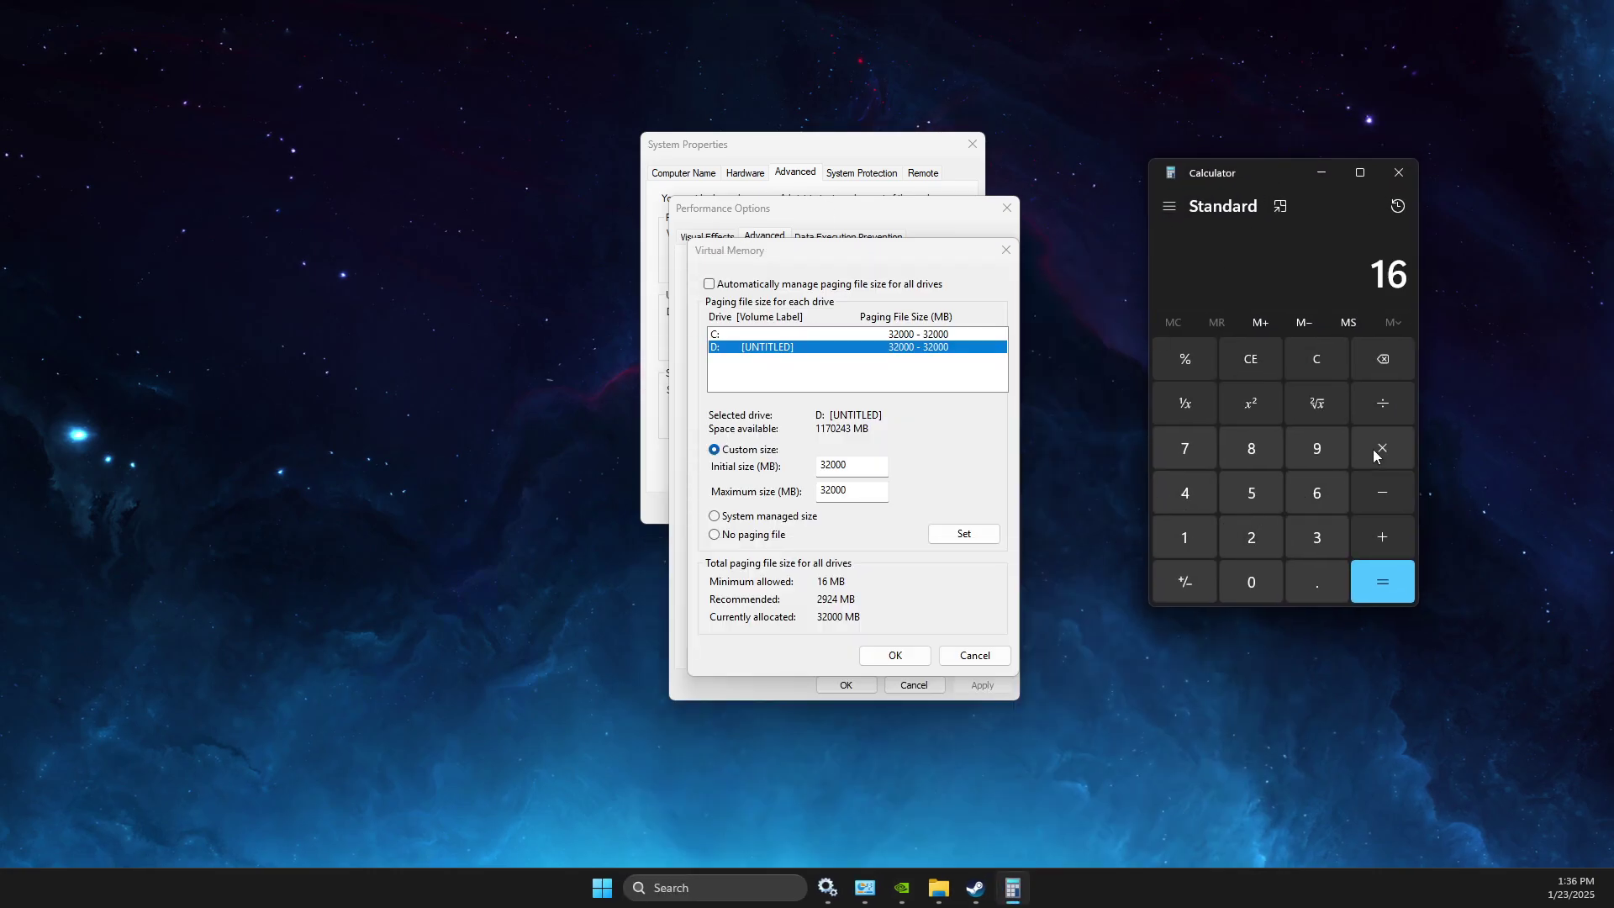
left_click(1230, 537)
double_click(1242, 578)
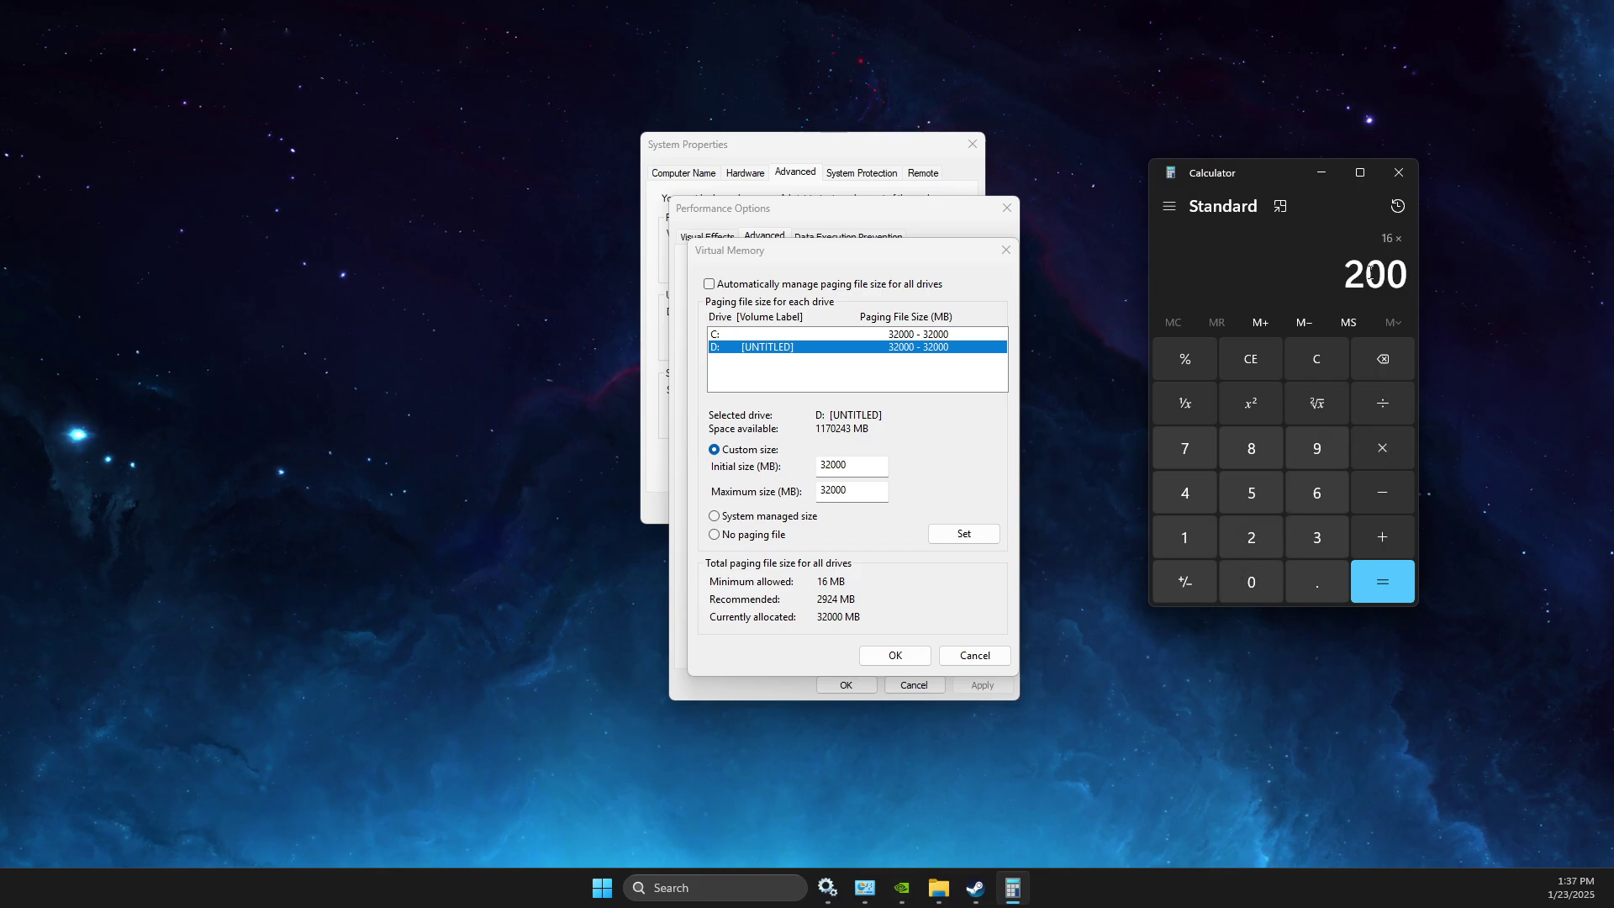
left_click(1253, 581)
left_click(1386, 571)
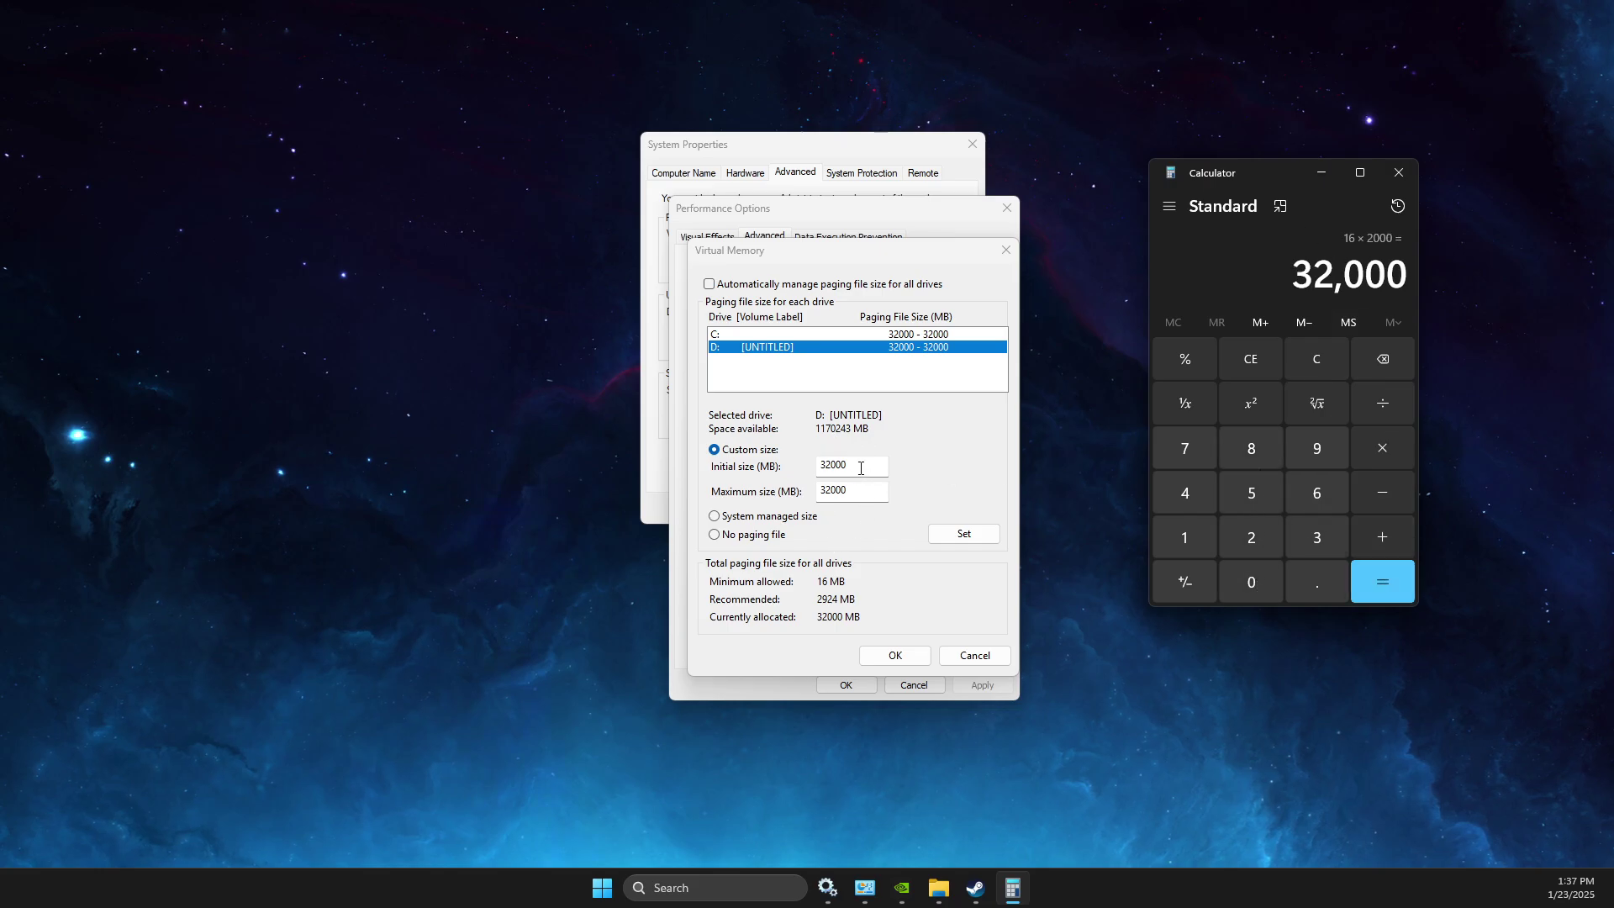
Cancel the Virtual Memory dialog and open System Information to check the installed physical memory.
left_click(833, 468)
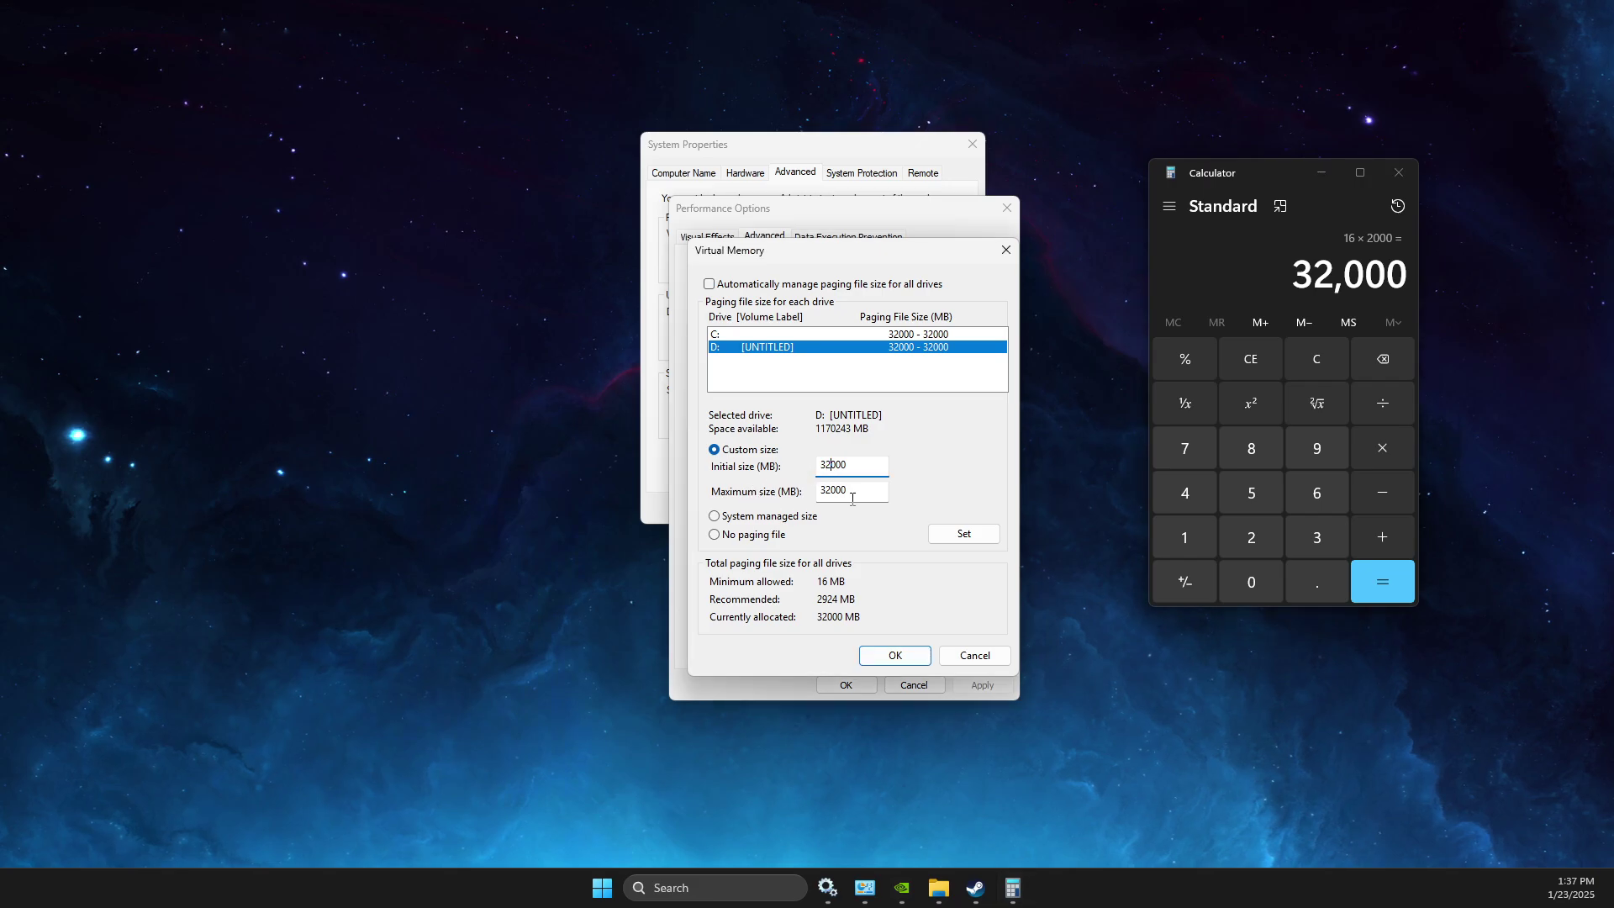
left_click(959, 655)
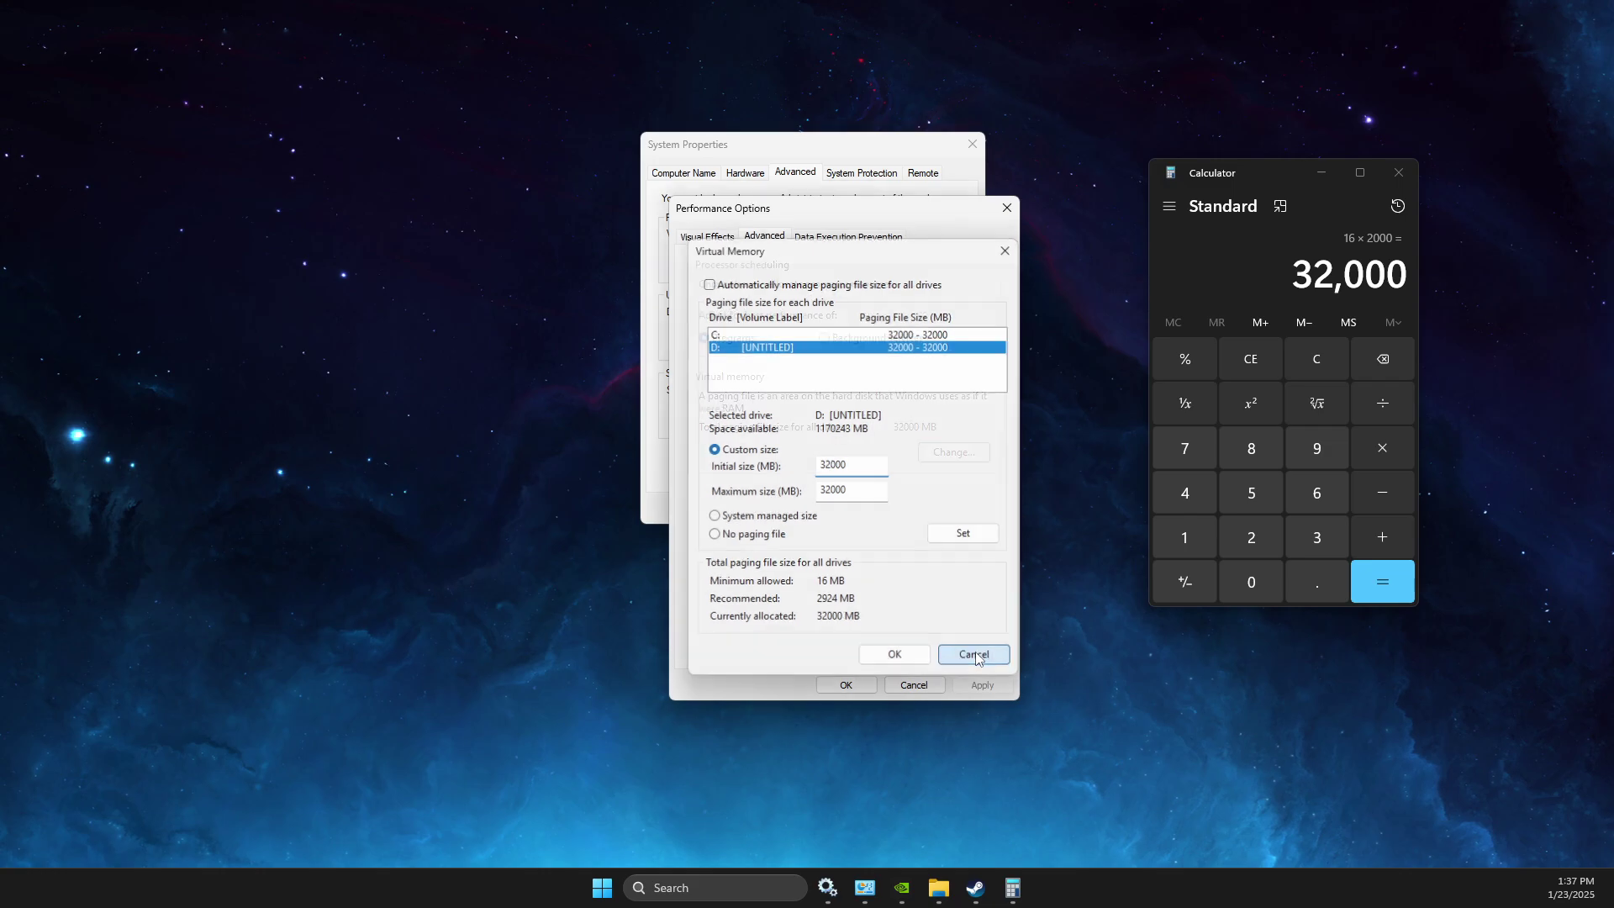
left_click(725, 887)
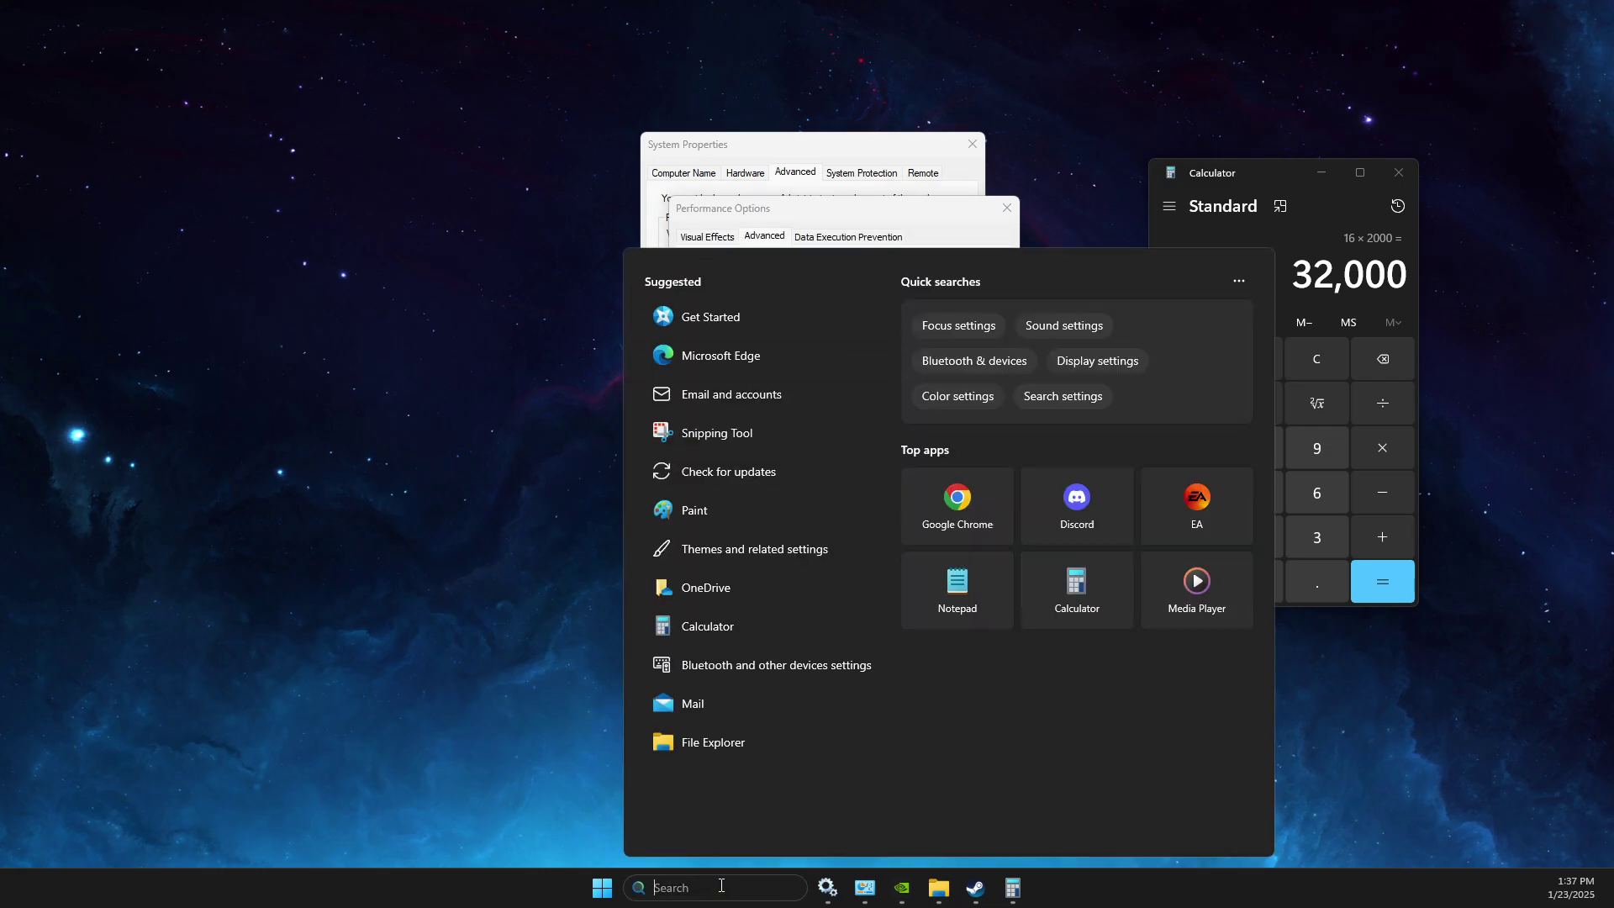
type("syste")
left_click(703, 369)
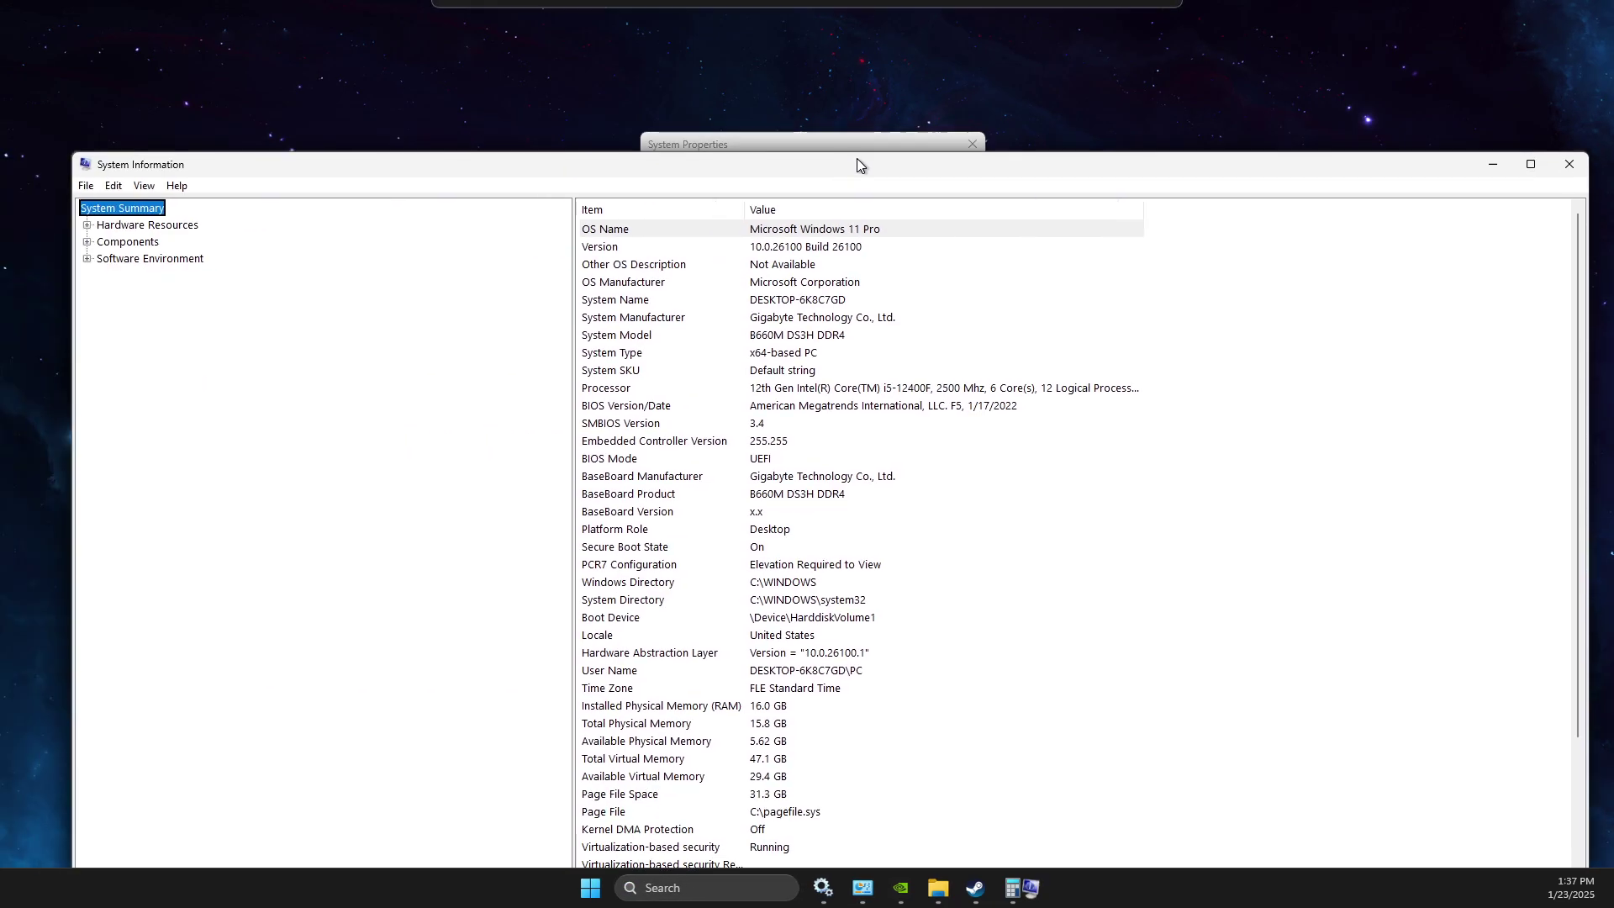
Check the total physical memory in System Information and close it along with the remaining system properties dialogs.
left_click_drag(858, 162, 883, 54)
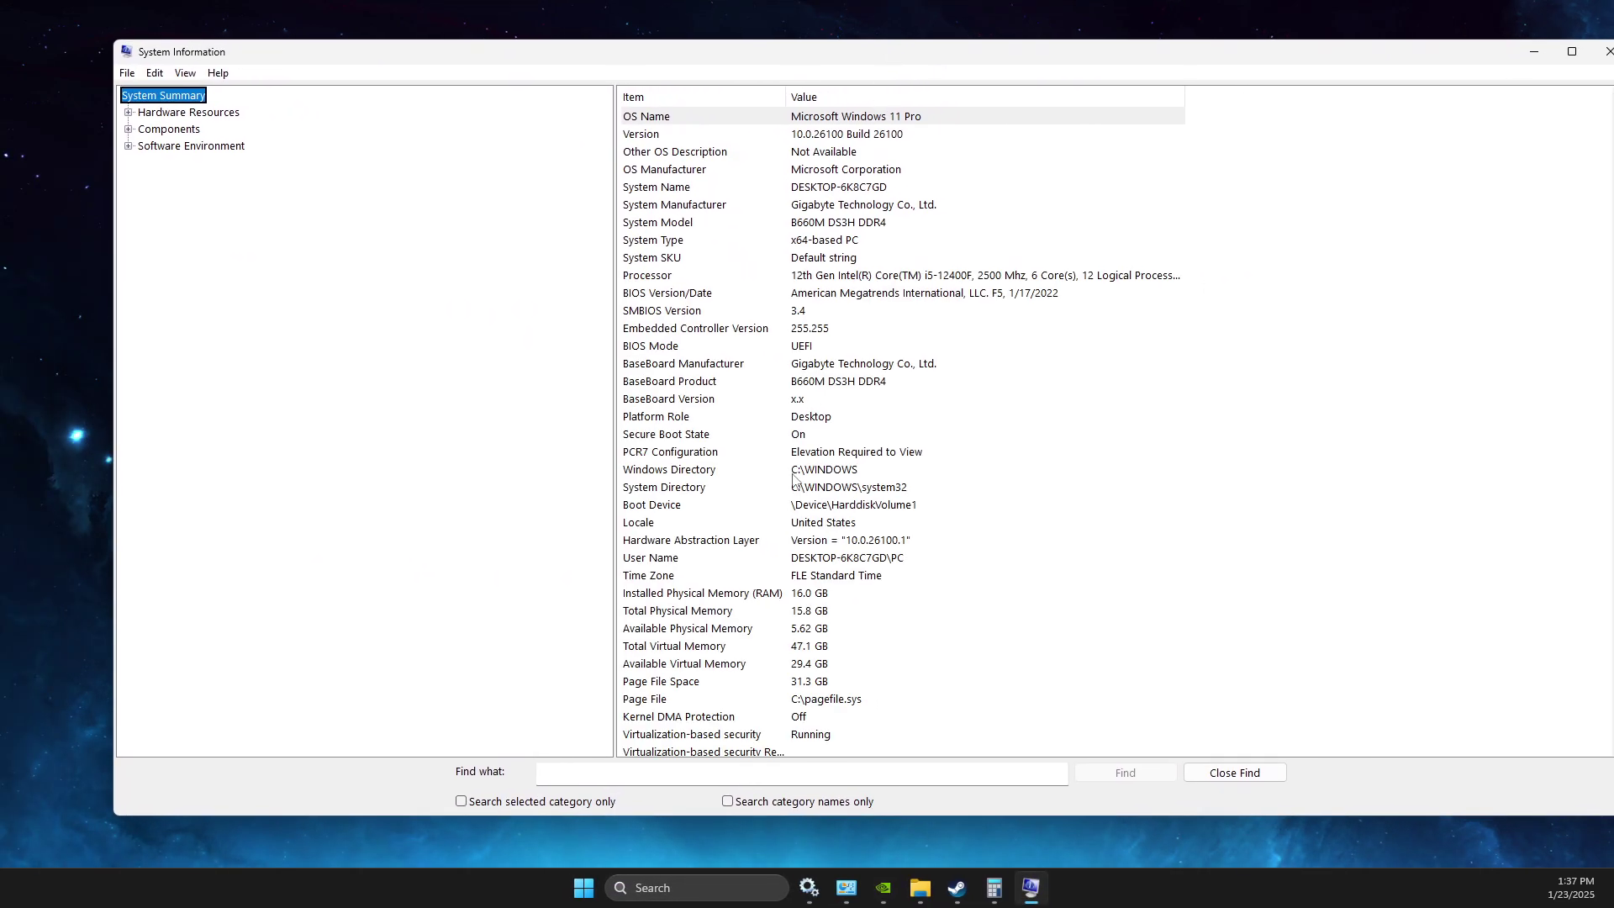
left_click(673, 616)
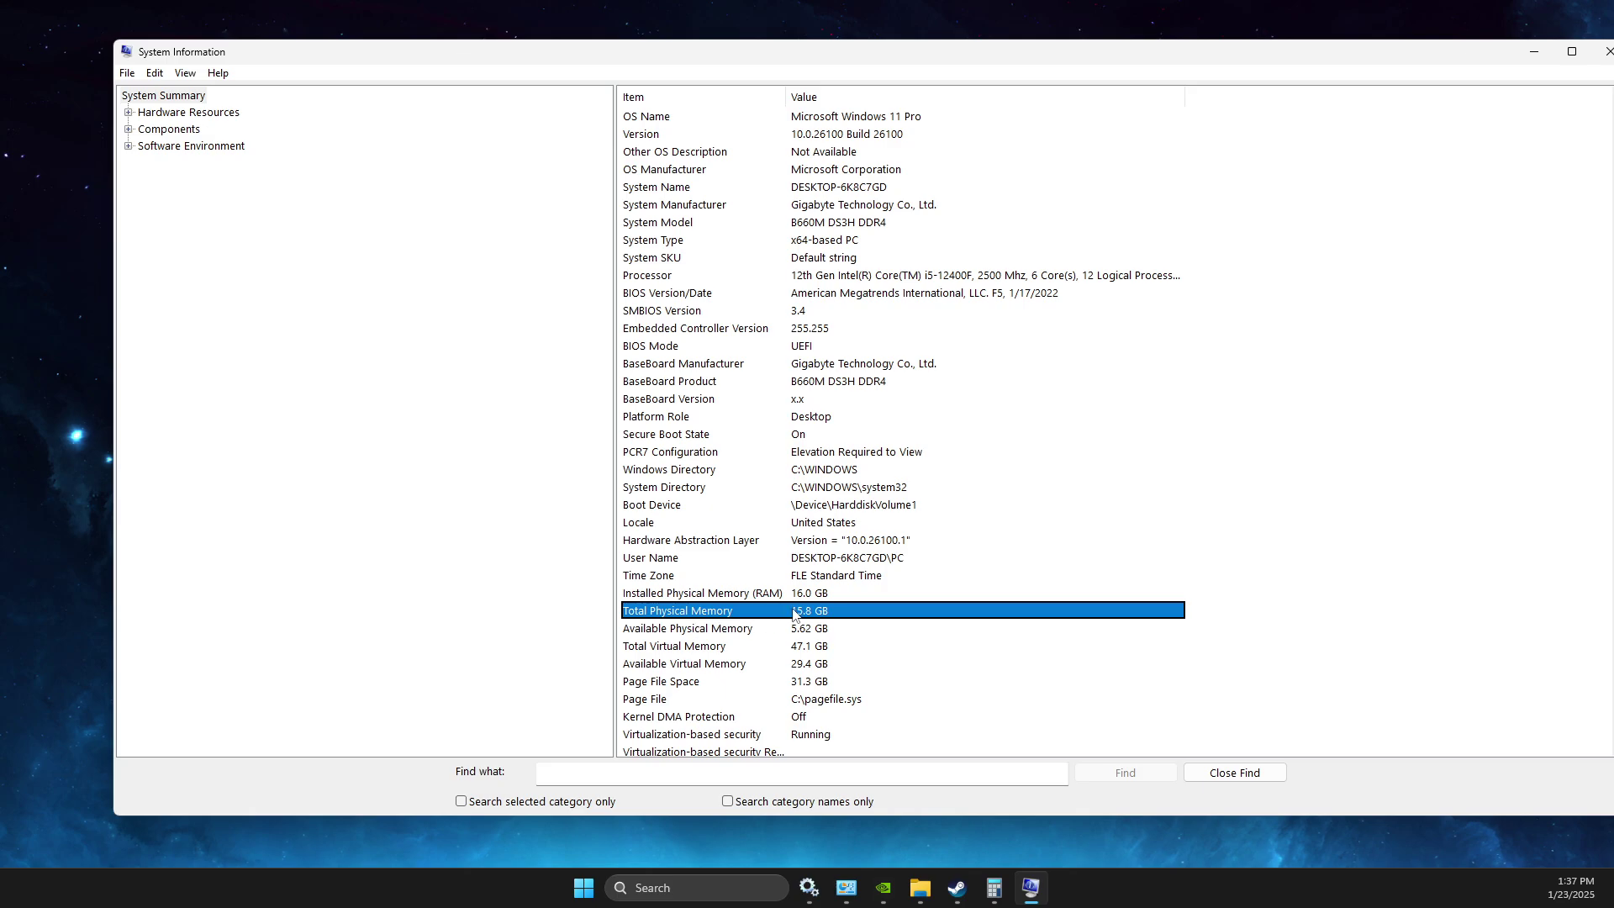
left_click_drag(1597, 51, 1472, 55)
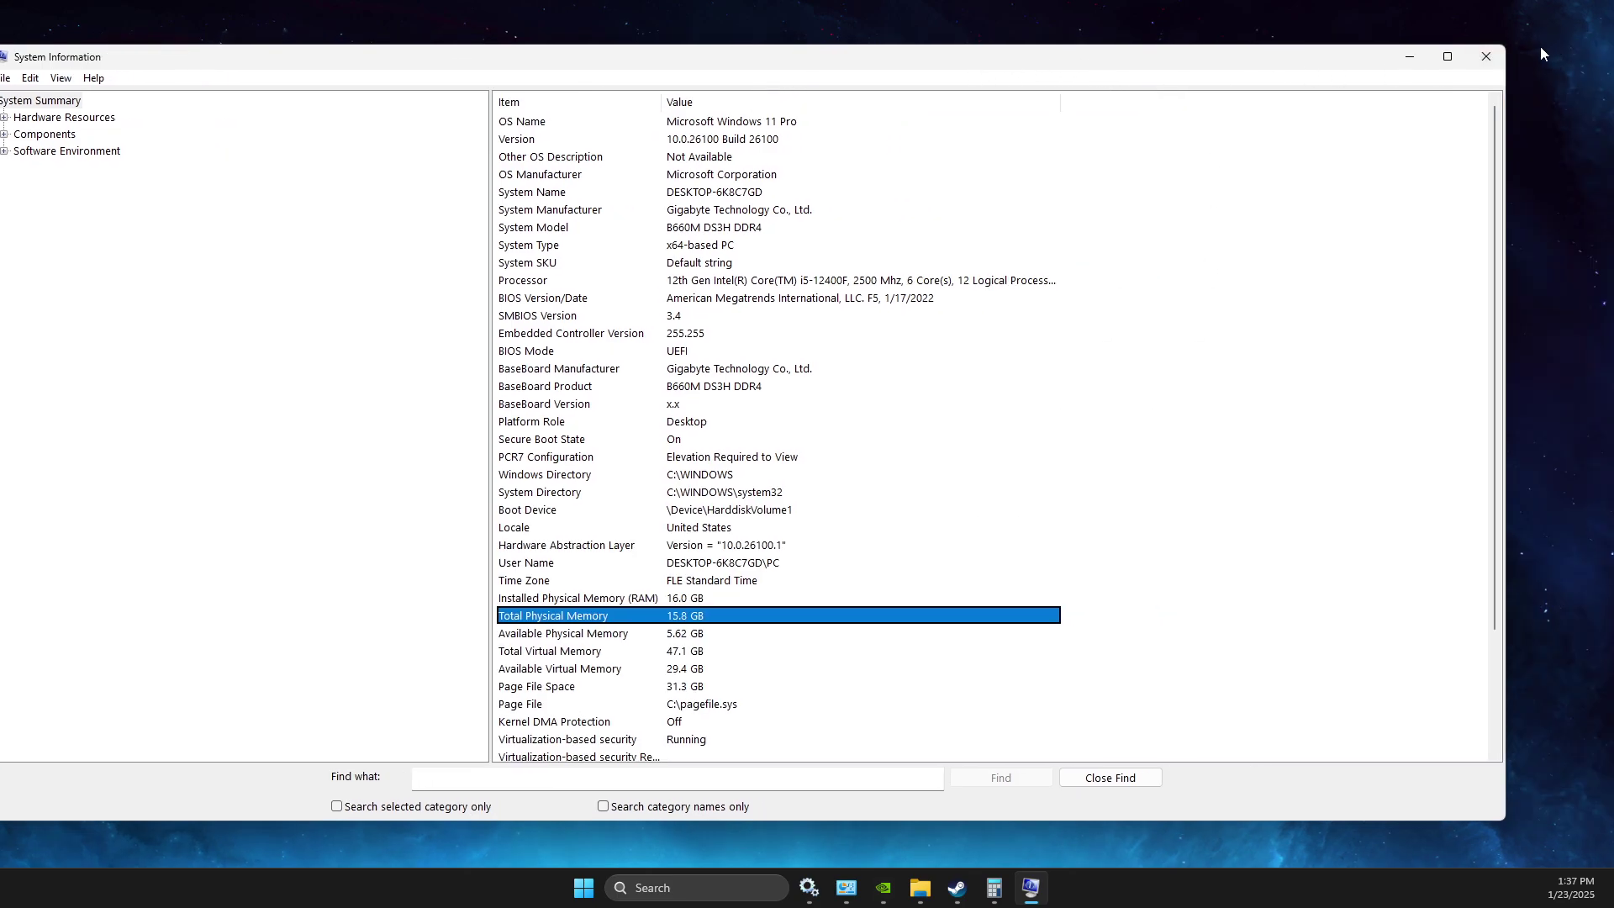
left_click(1485, 57)
left_click(1003, 208)
left_click(969, 144)
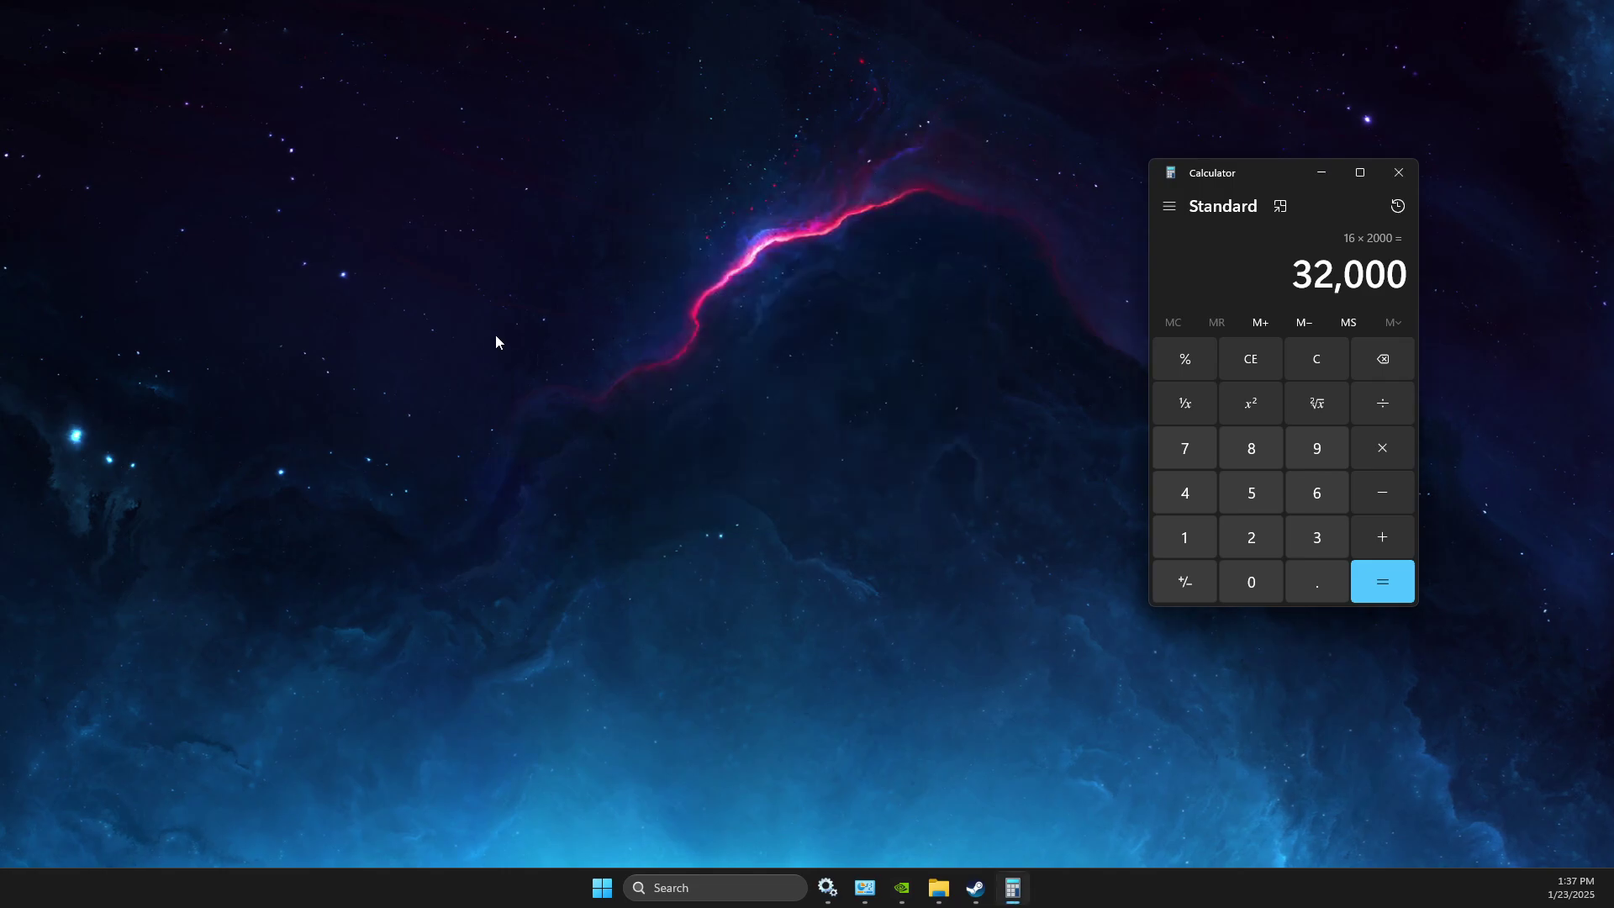
Open the storage settings, remove the preselected temporary files permanently and minimize Settings.
left_click(703, 888)
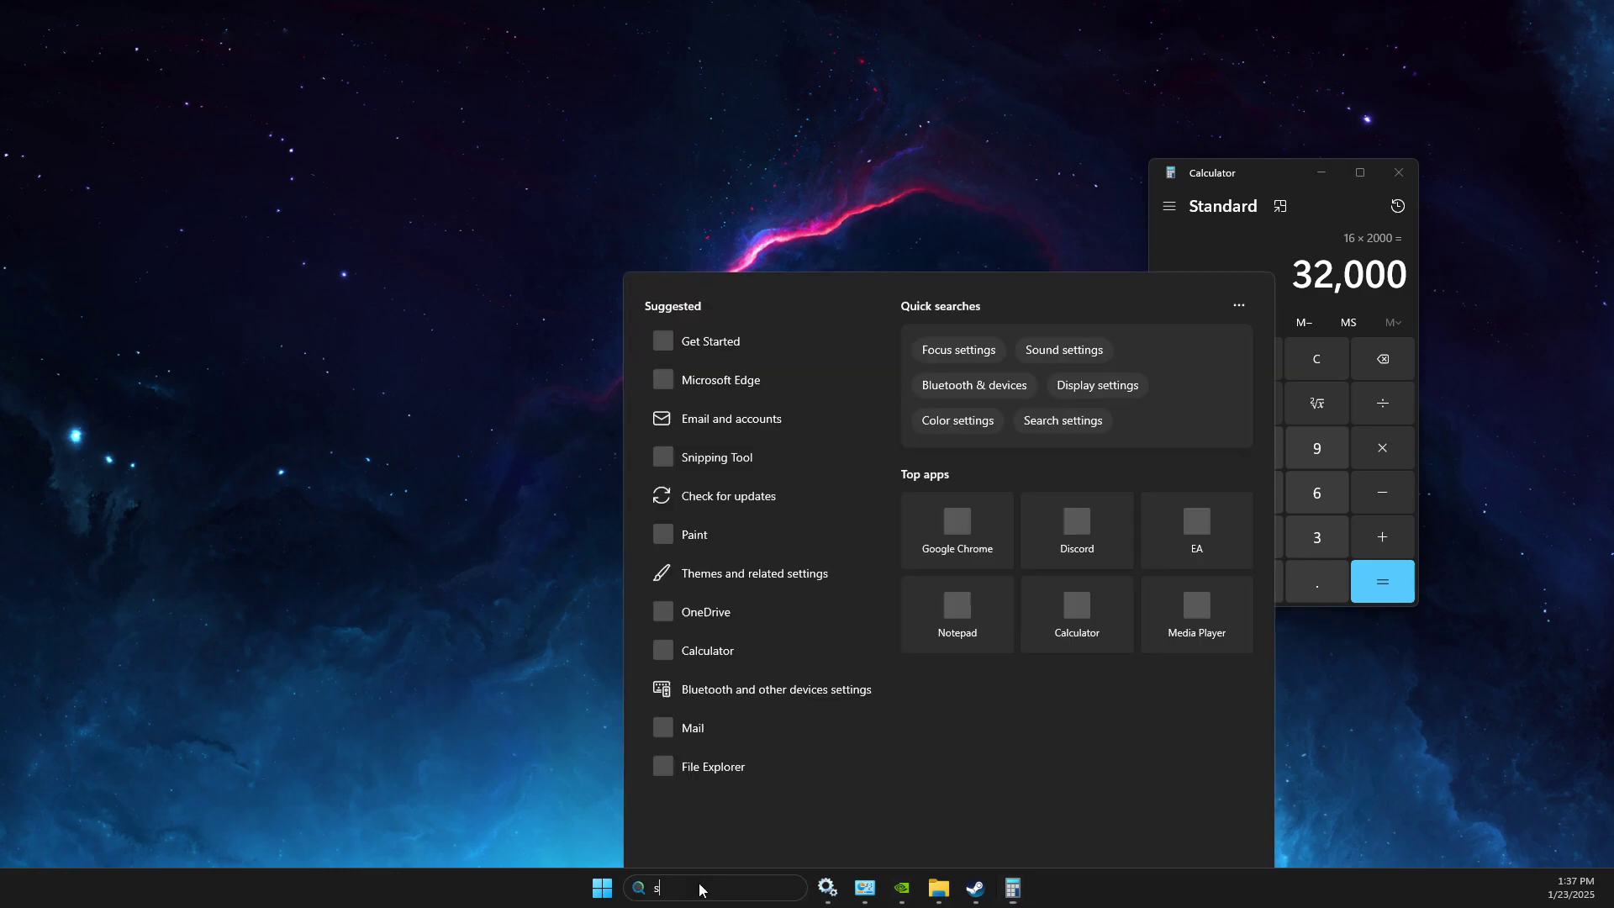
type("storage settings")
left_click(687, 358)
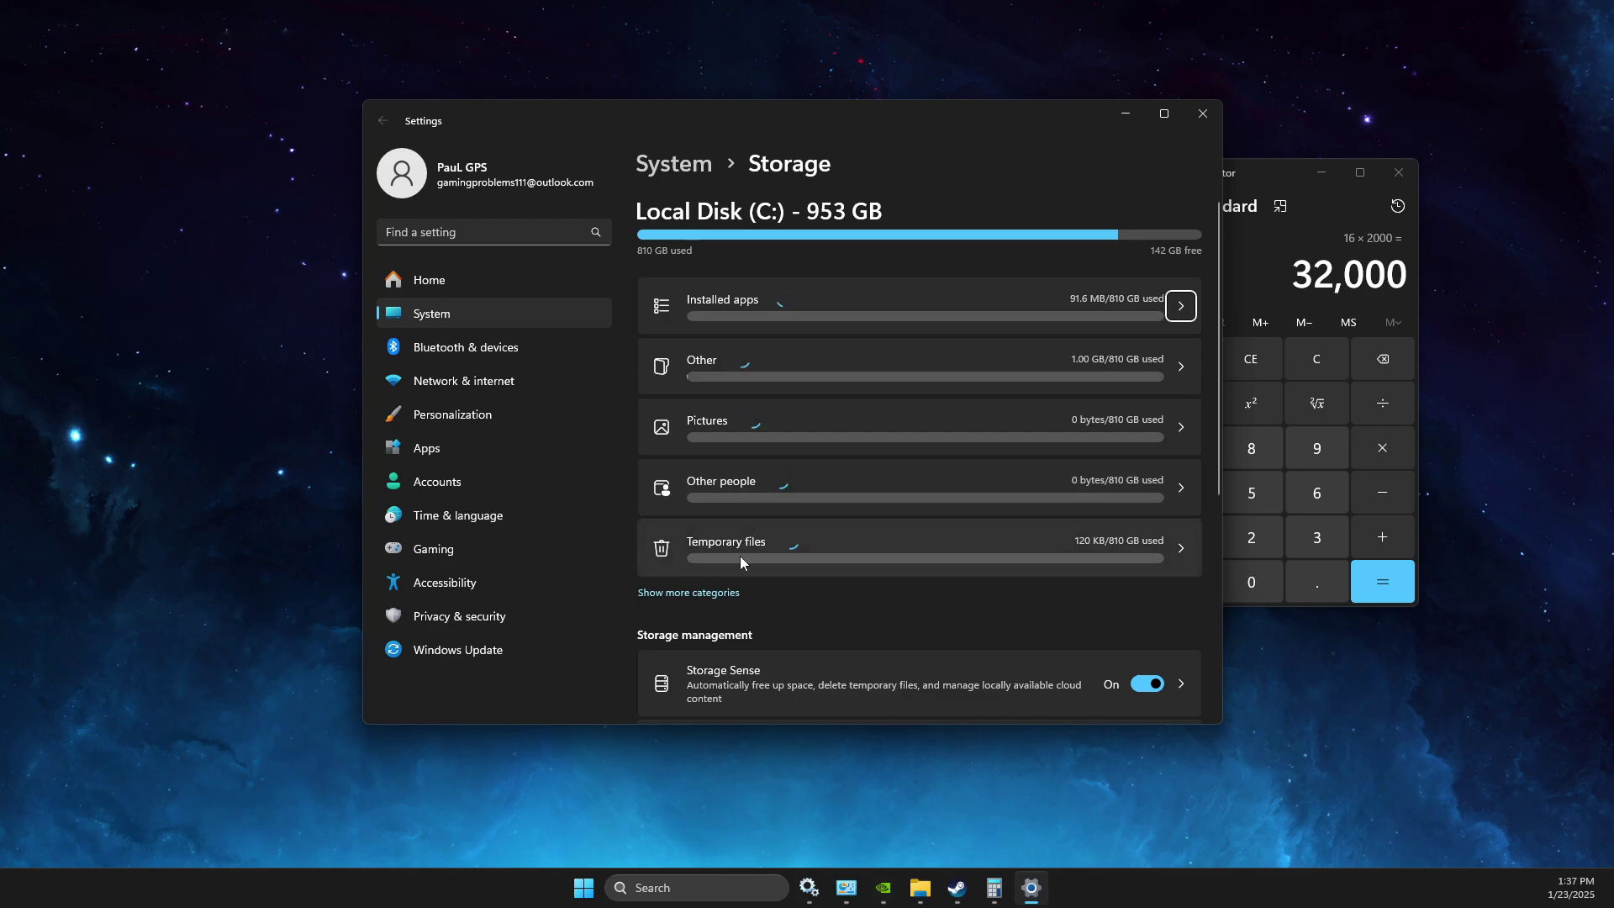
left_click(739, 554)
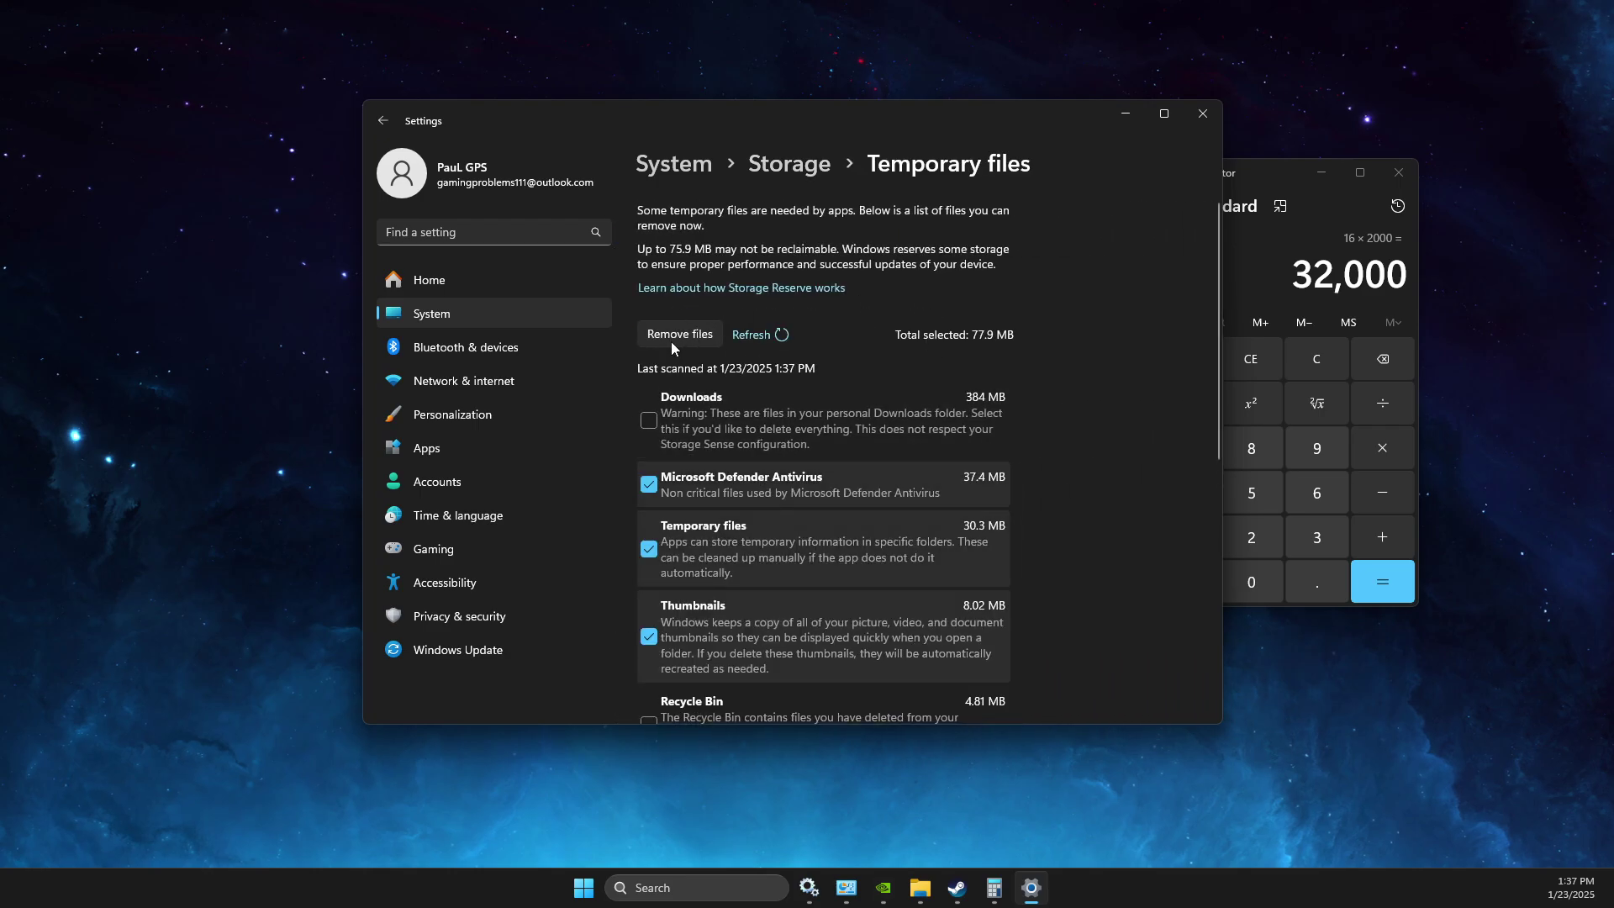
left_click(683, 334)
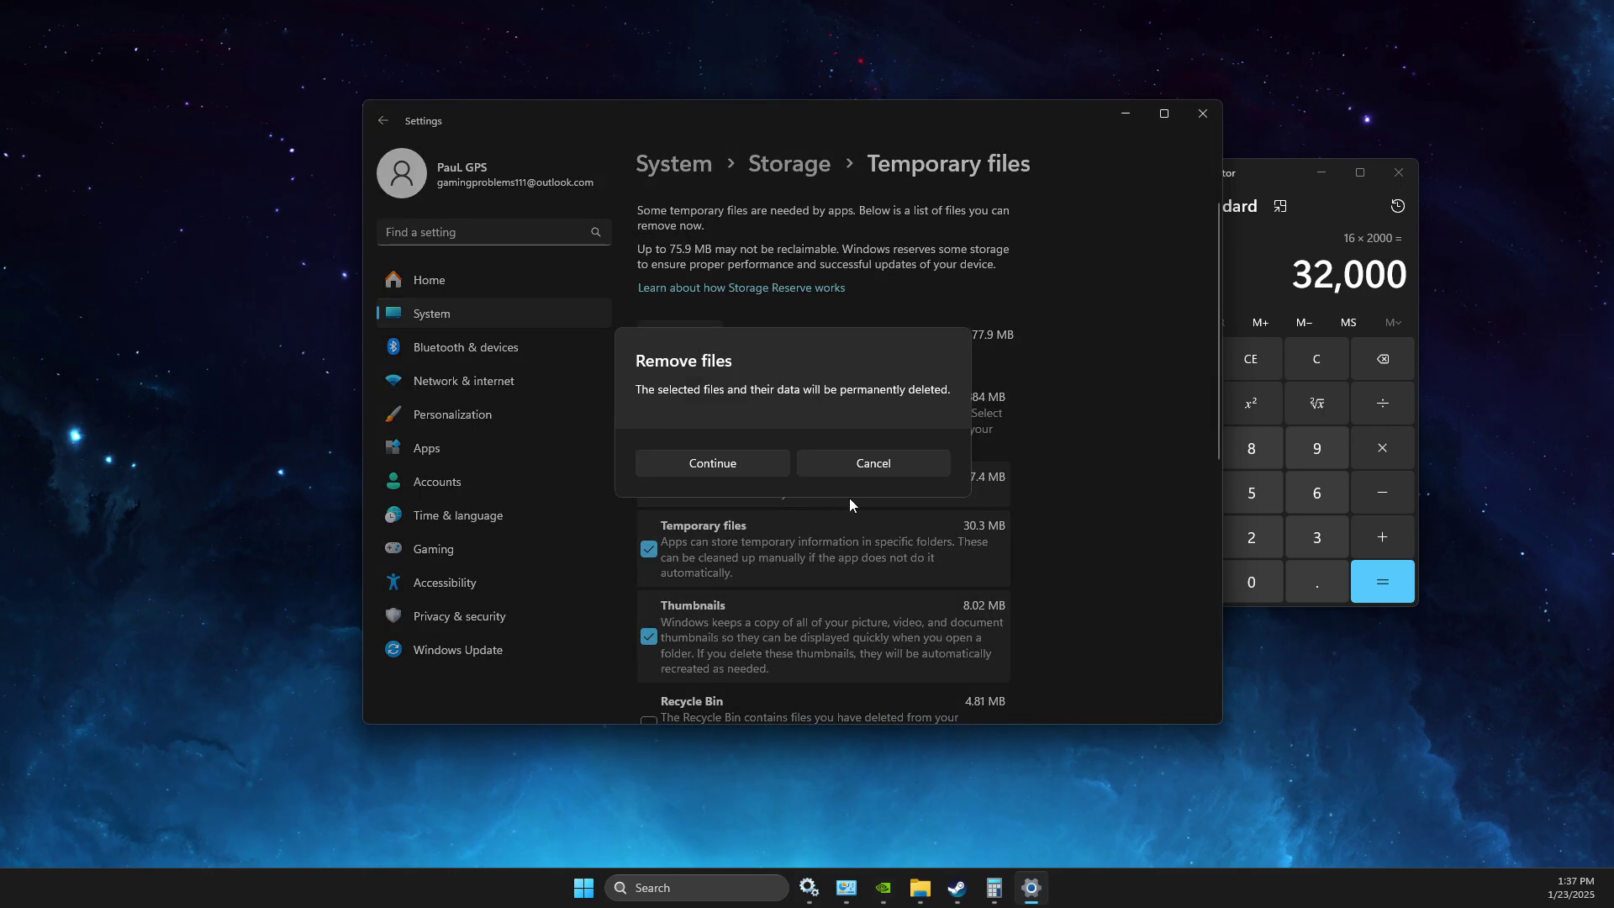
left_click(727, 465)
left_click(1123, 115)
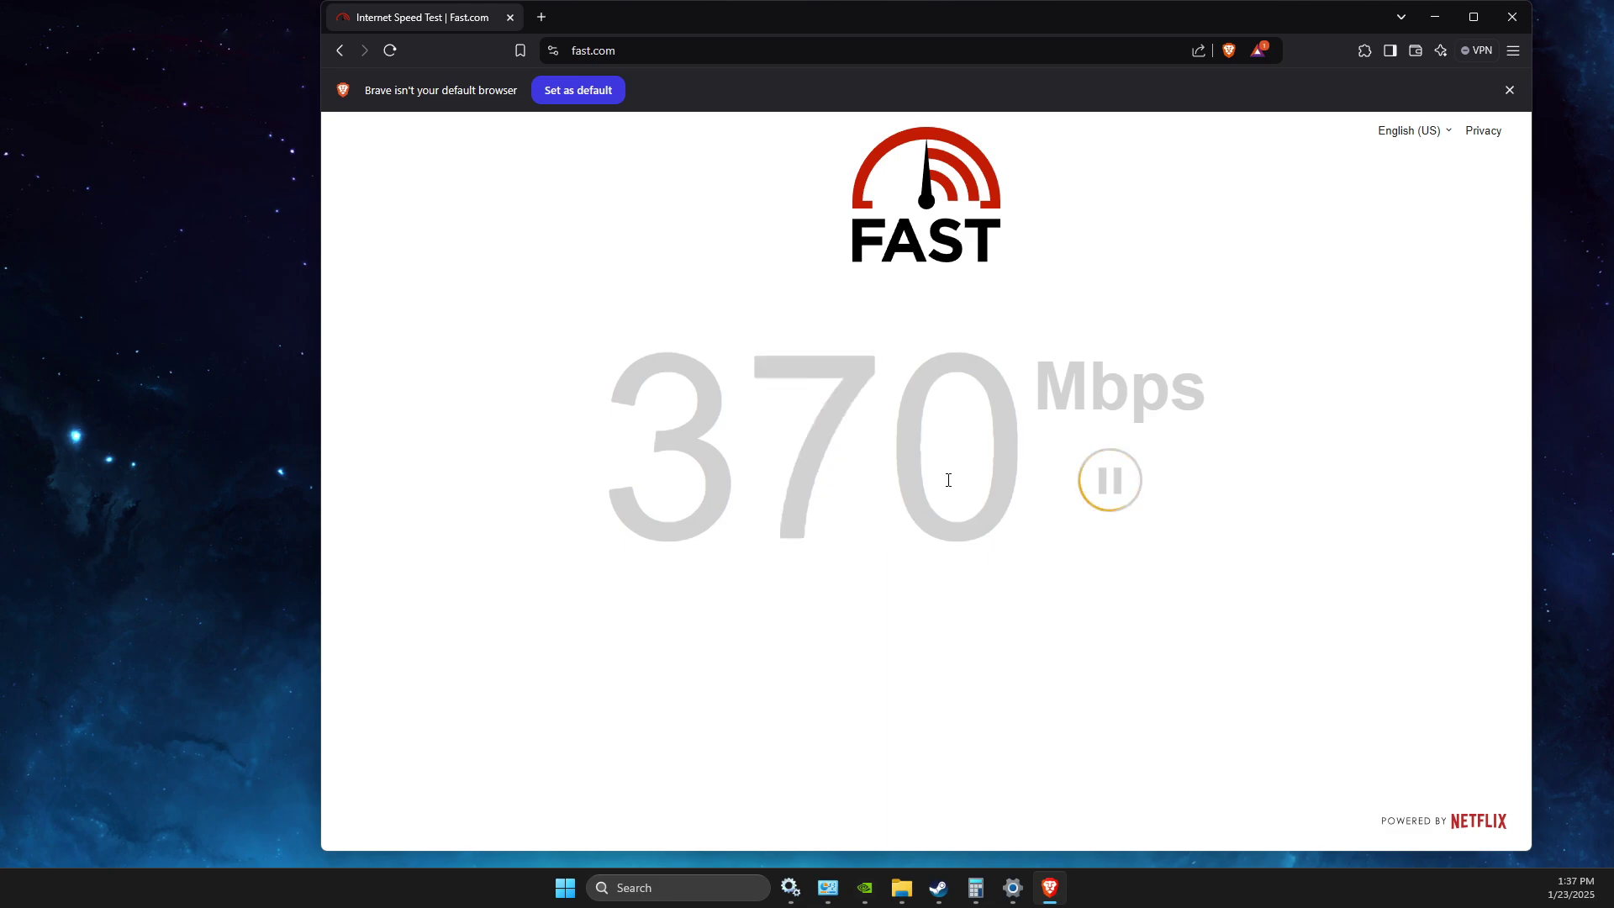
Minimize the internet speed test and run ipconfig /flushdns and netsh winsock reset in Command Prompt as administrator, closing it when done.
left_click(1446, 19)
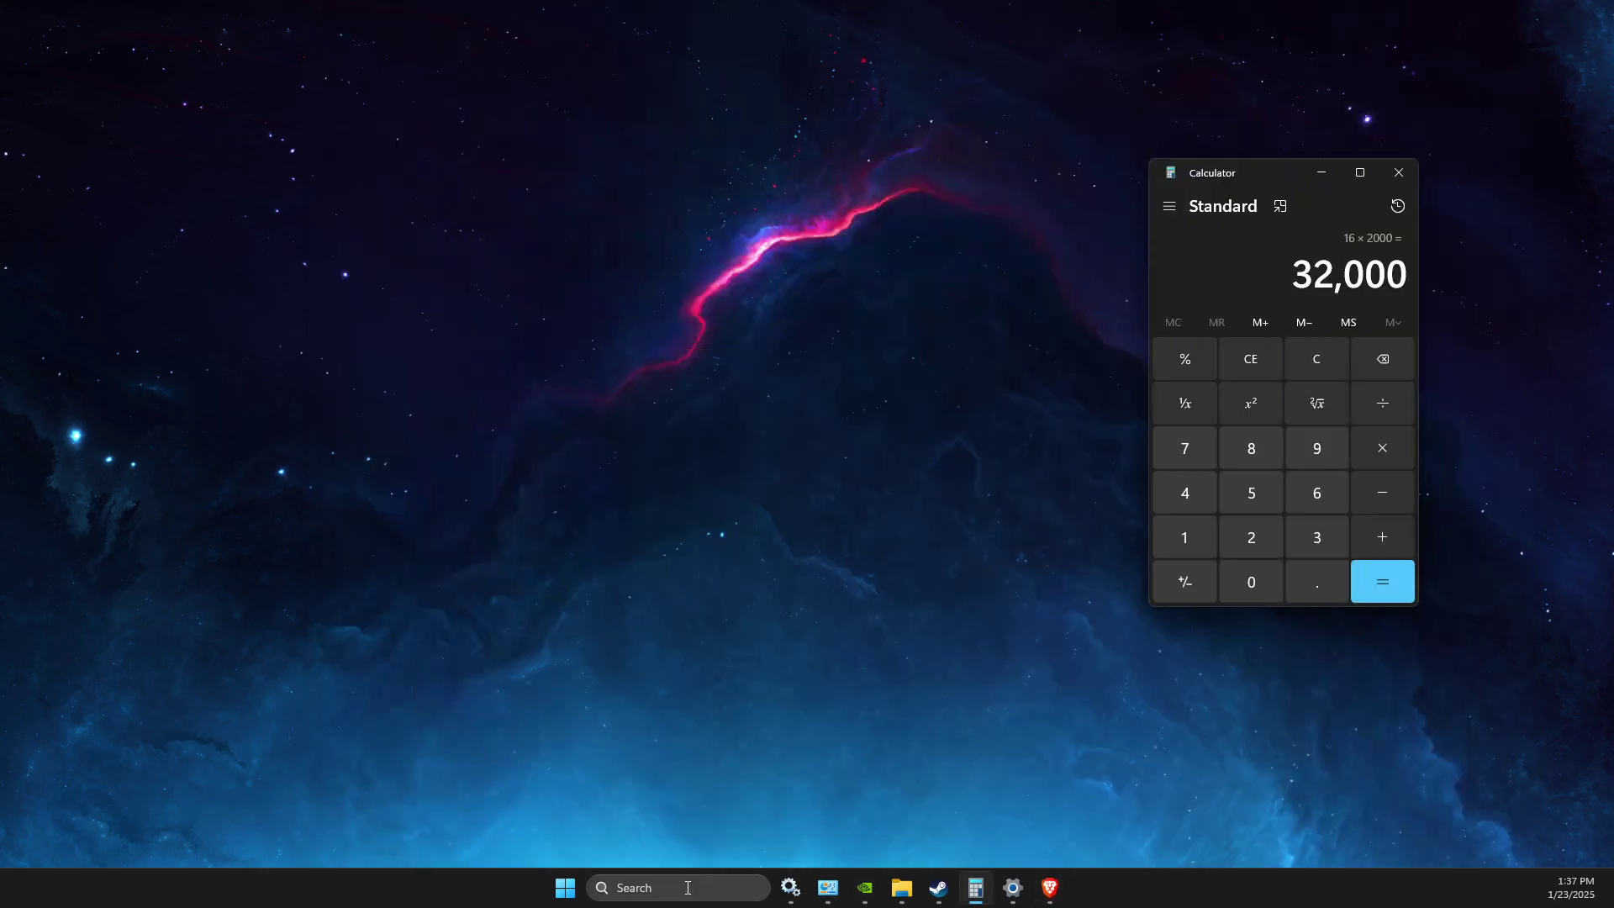
left_click(687, 888)
type("co")
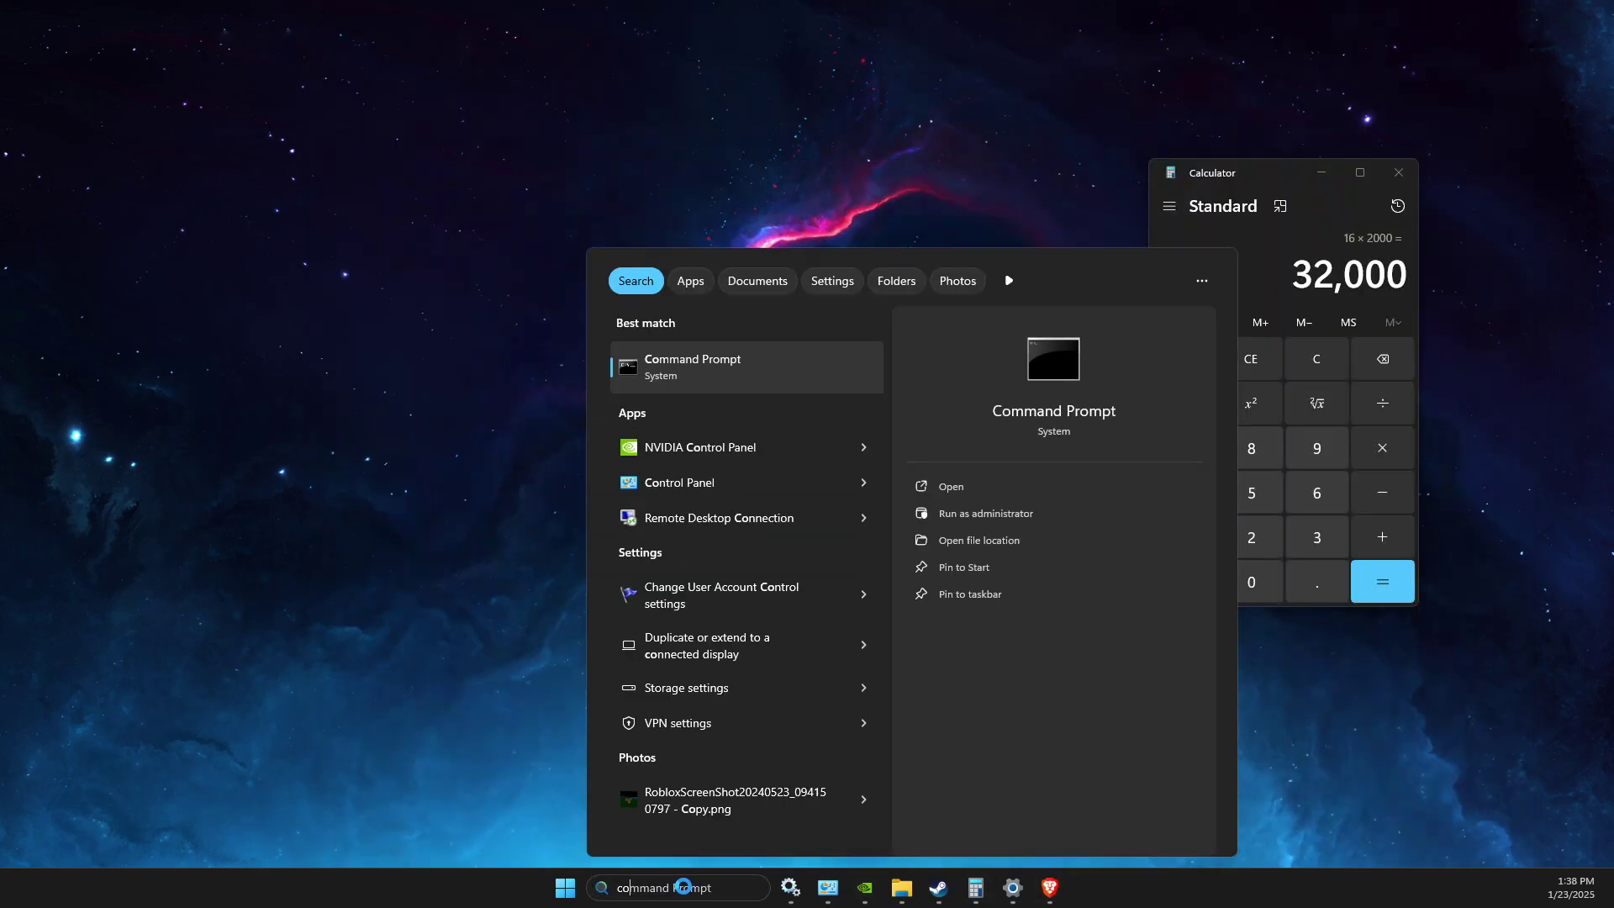
right_click(712, 374)
left_click(757, 376)
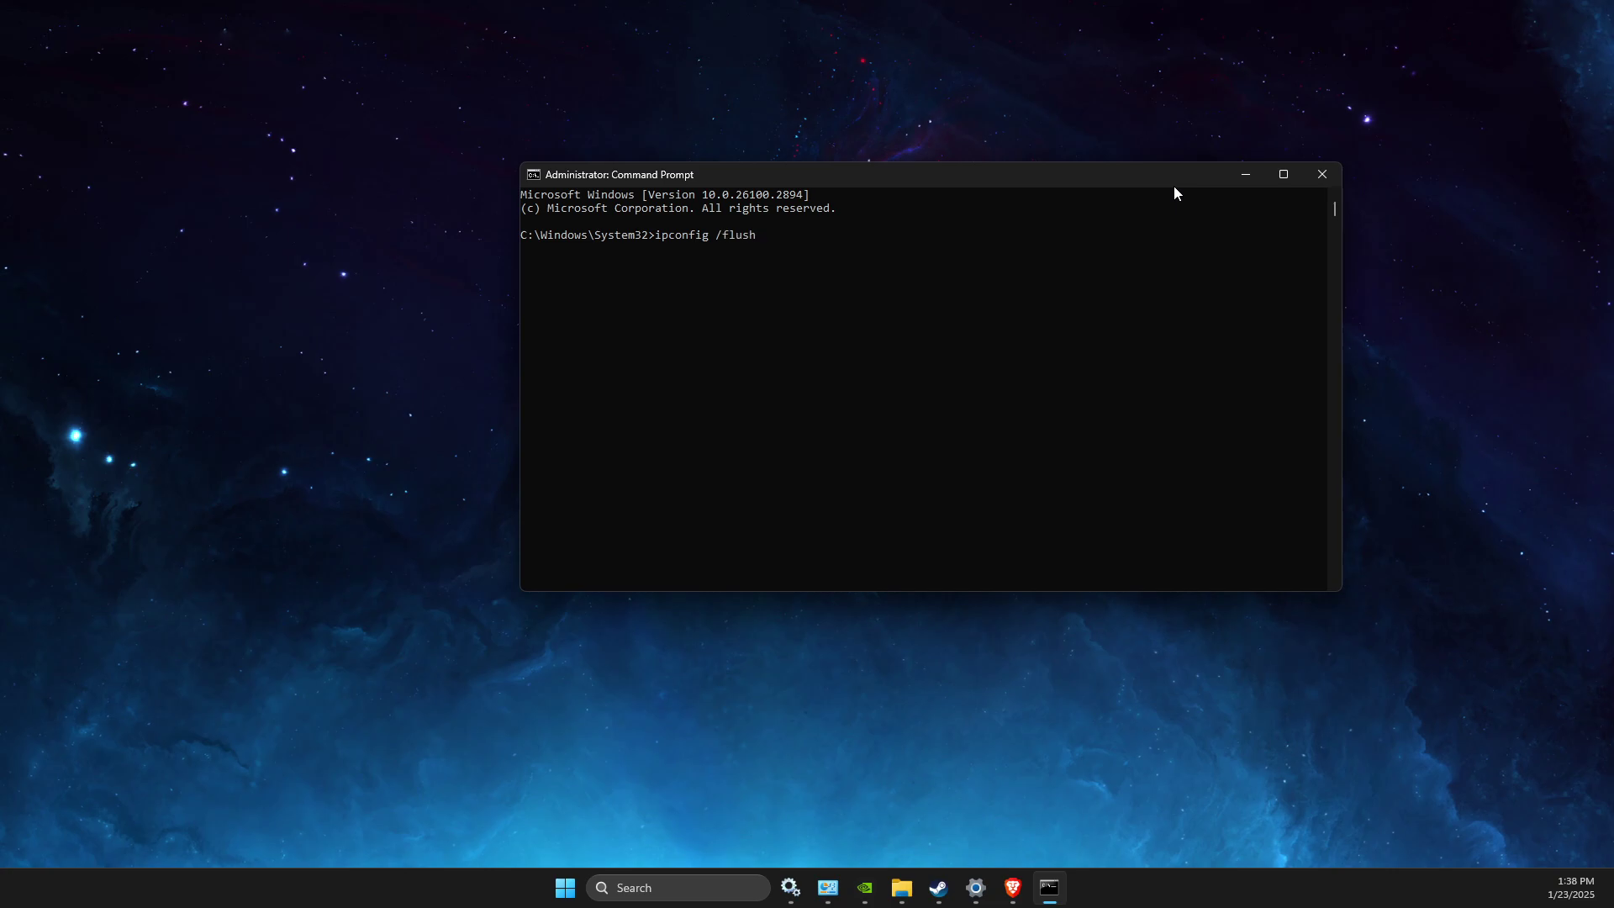
key("Return")
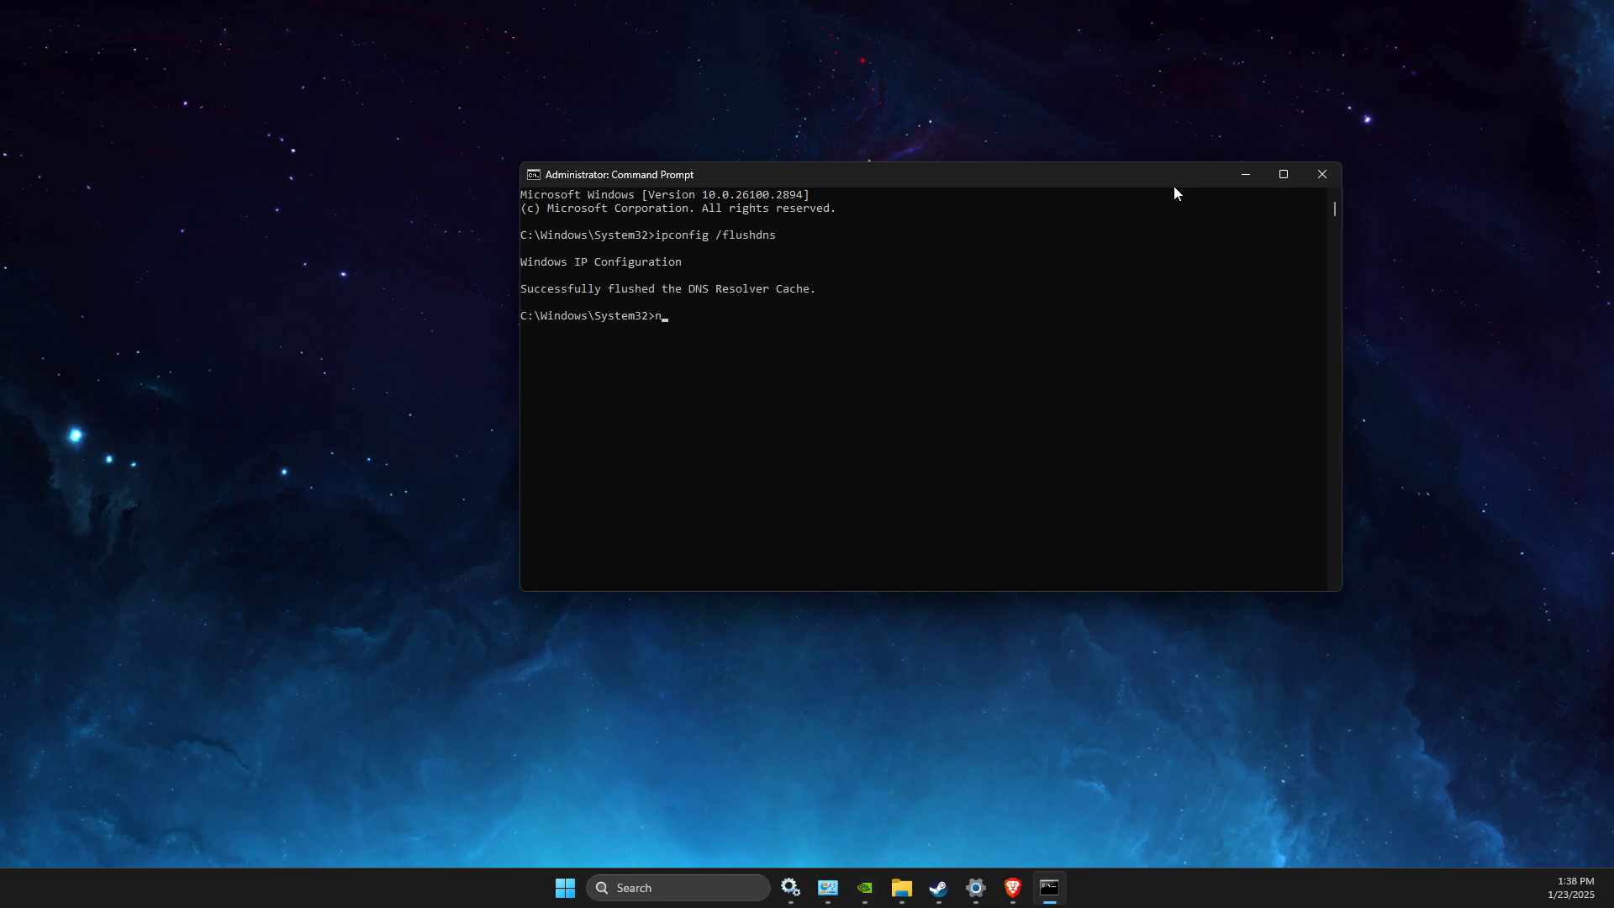
type("netsh winsock reset")
key("Return")
left_click(1322, 174)
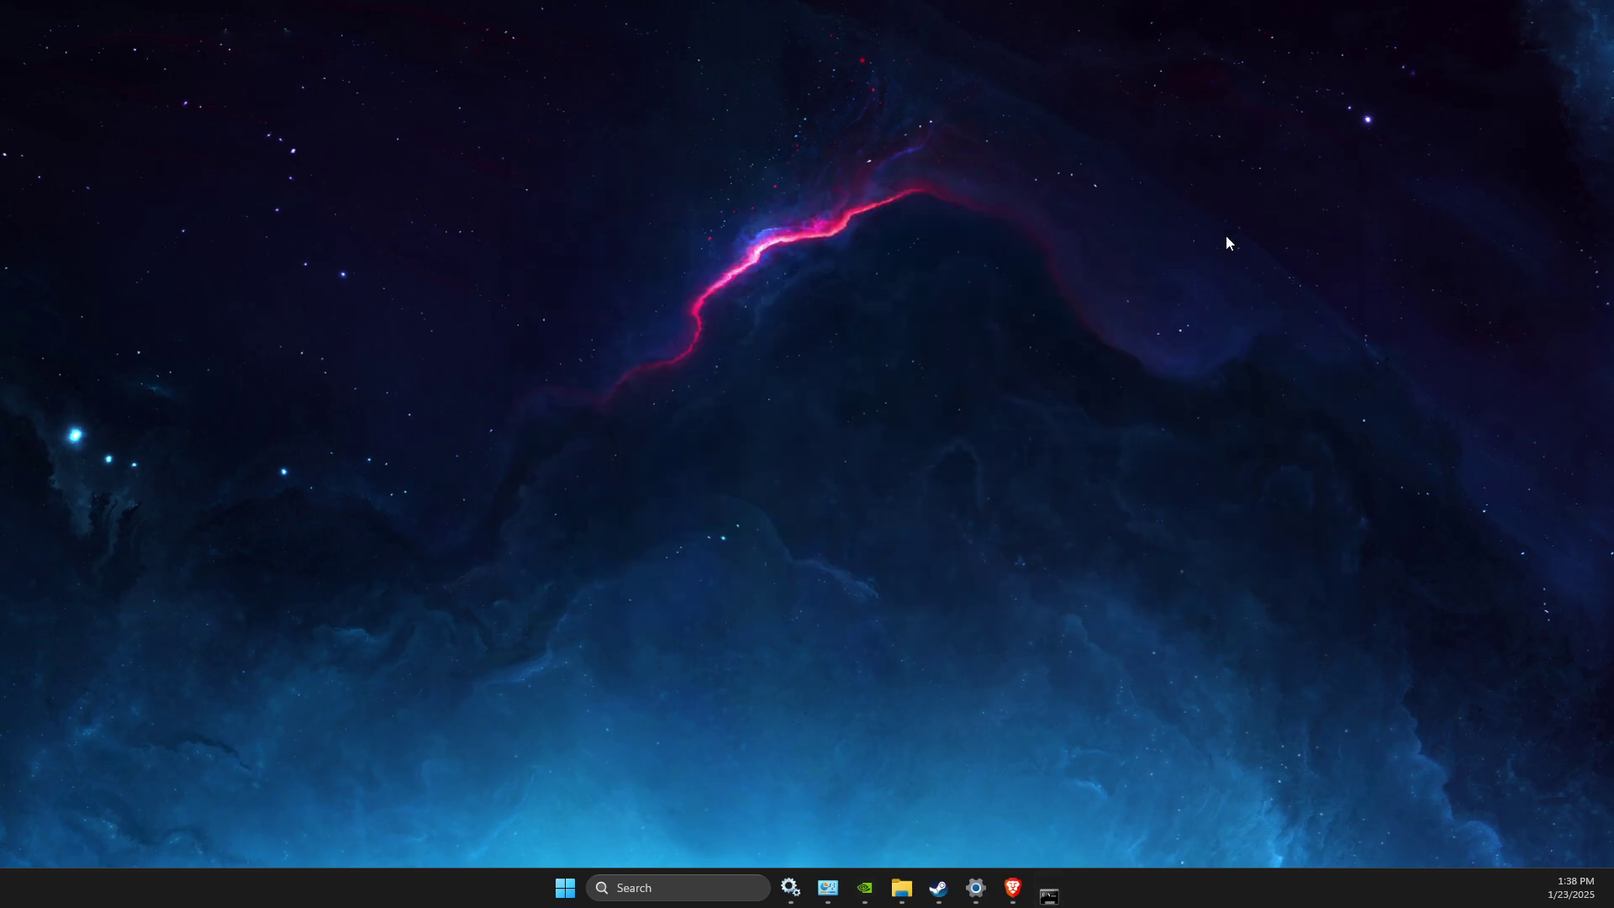
Open the Network reset page in the advanced network settings of Windows Settings.
left_click(747, 895)
type("settings")
key("Return")
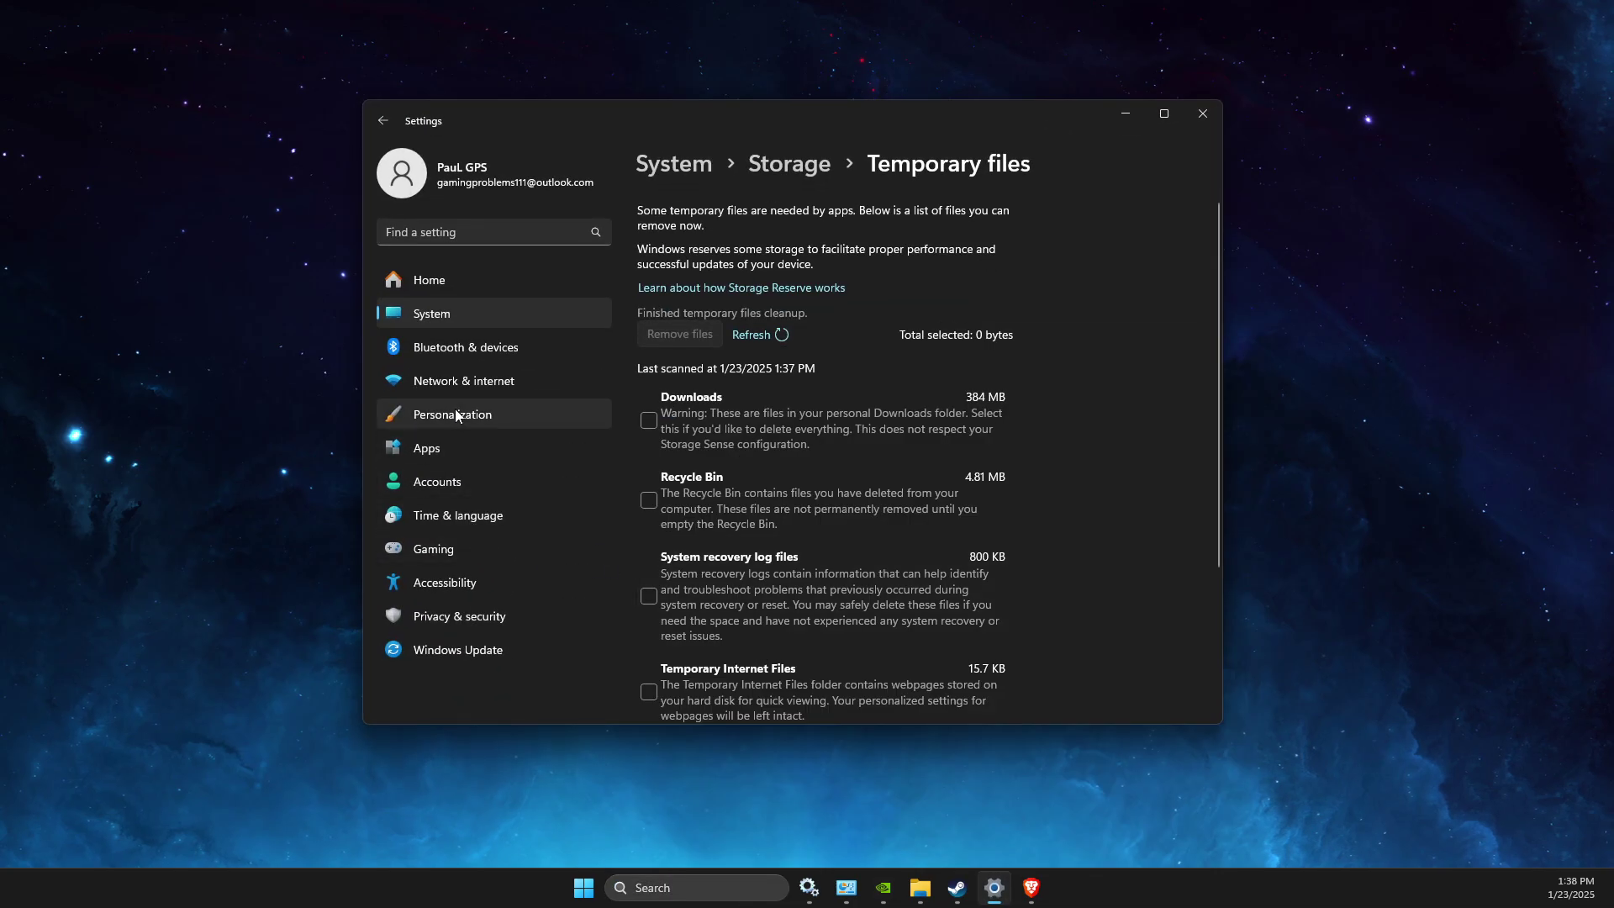
left_click(461, 380)
scroll(791, 588, "down", 1)
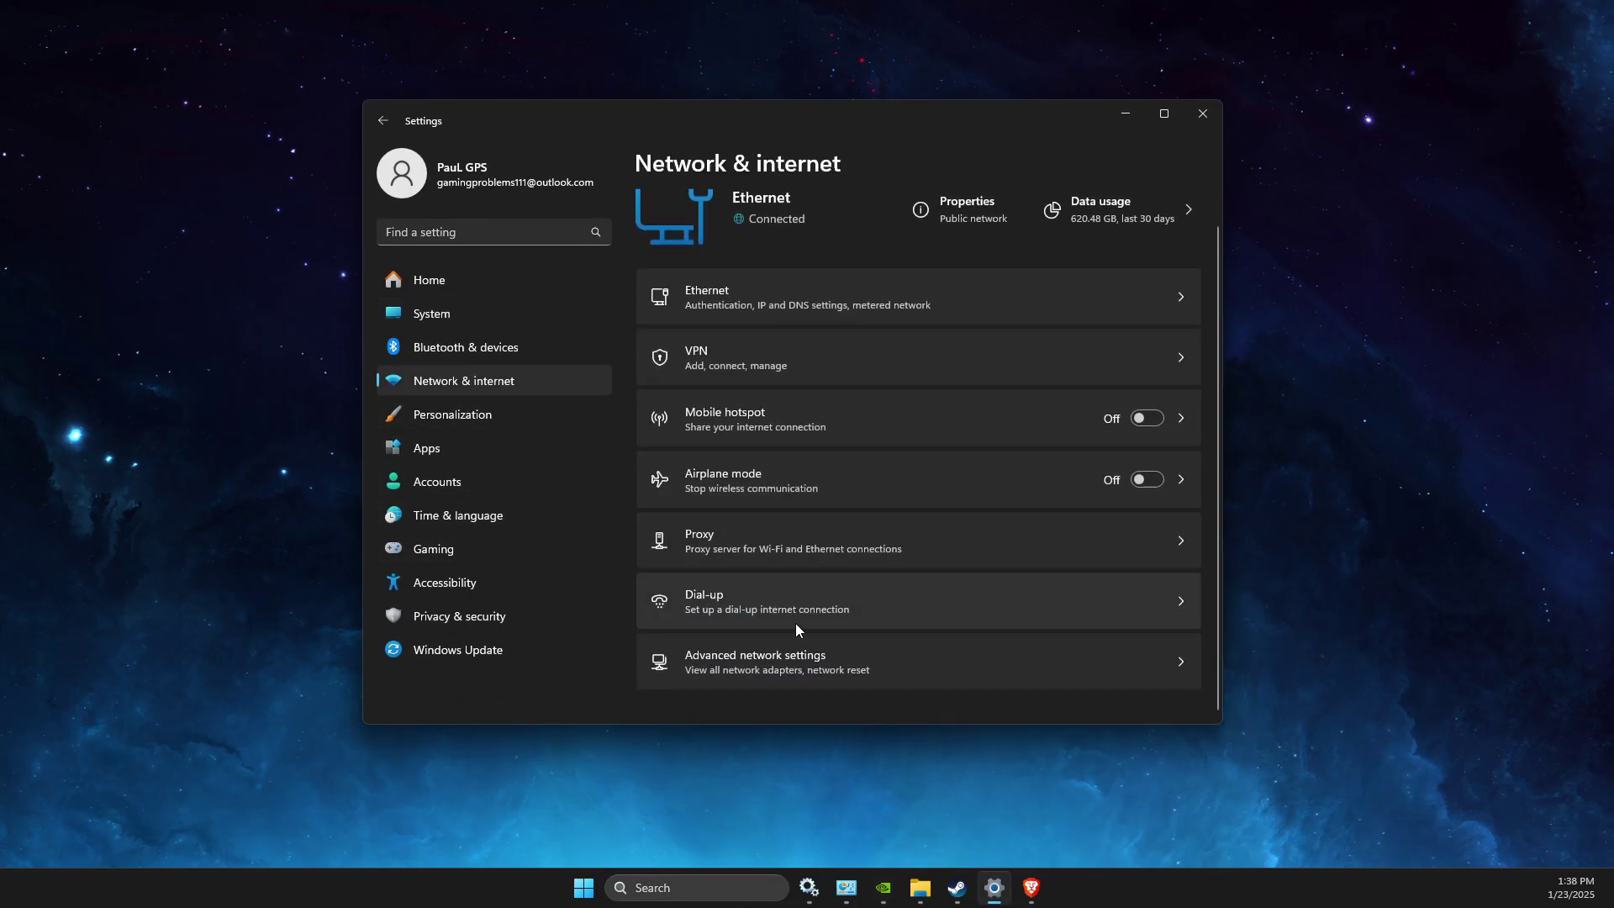
left_click(762, 674)
scroll(828, 562, "down", 2)
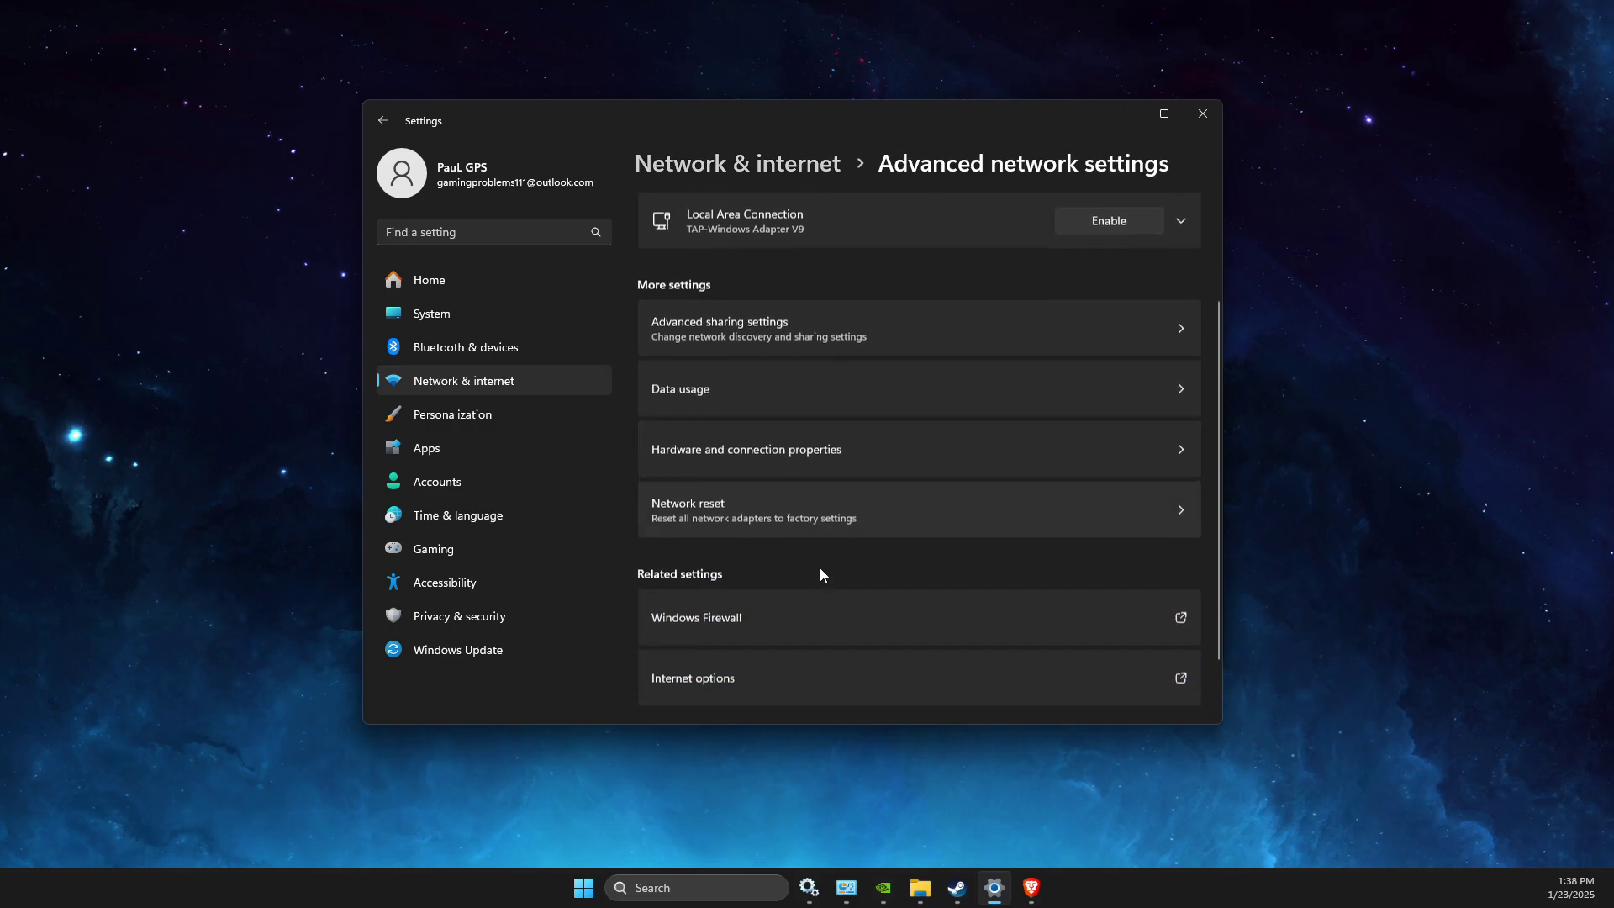
left_click(1039, 475)
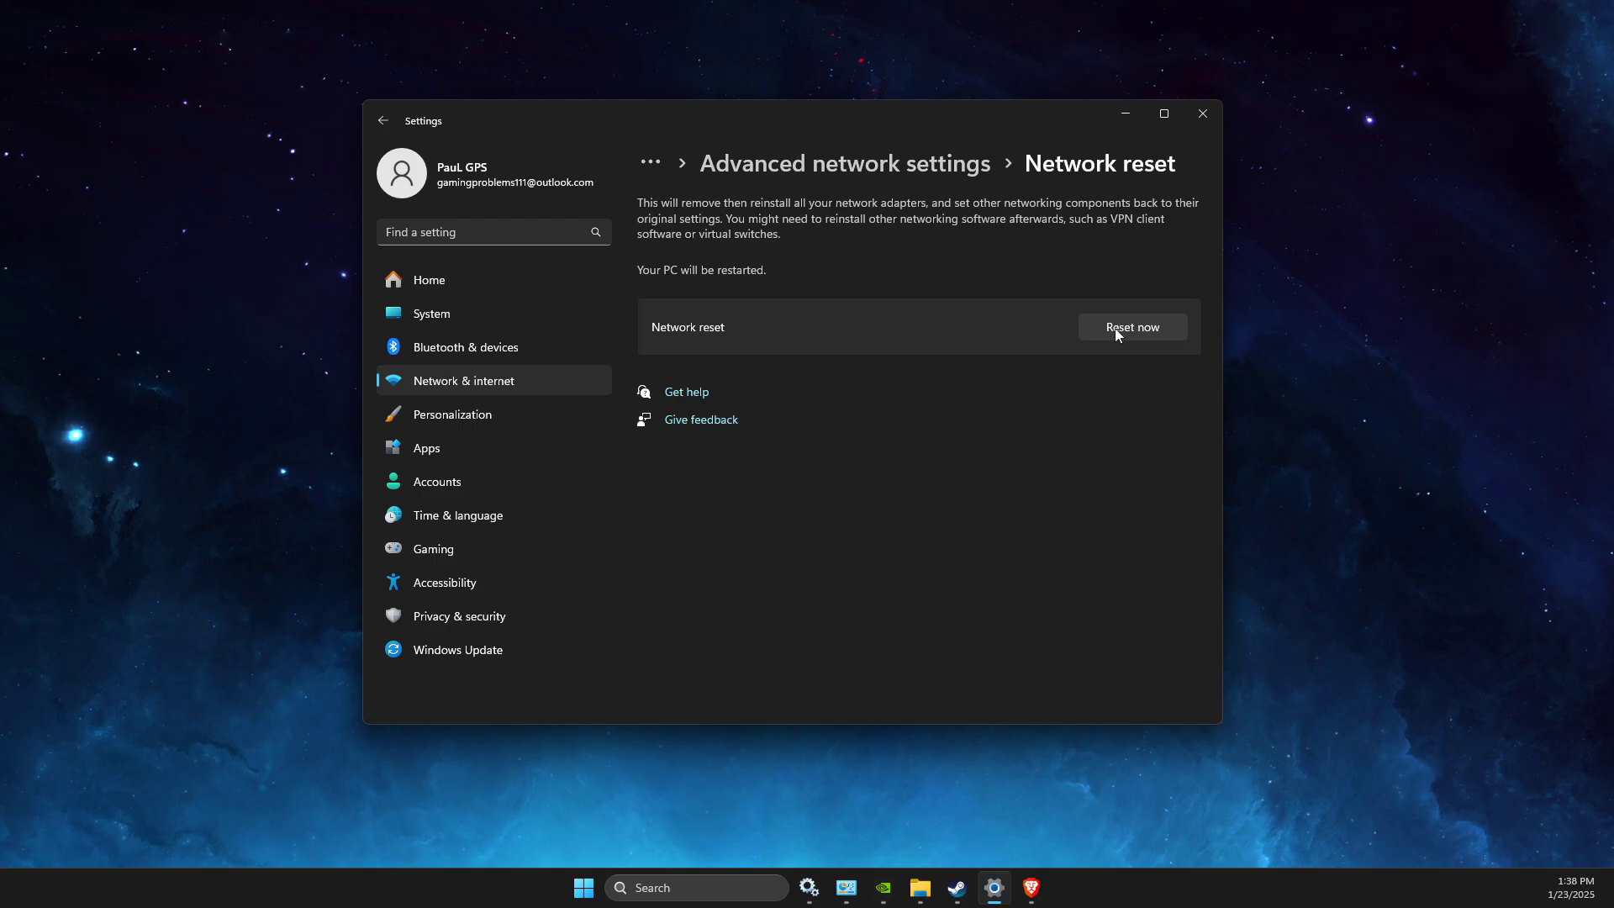
Set the Ethernet adapter's IPv4 DNS servers to 8.8.8.8 preferred and 8.8.4.4 alternate, and close the network settings.
left_click(477, 382)
scroll(706, 418, "down", 1)
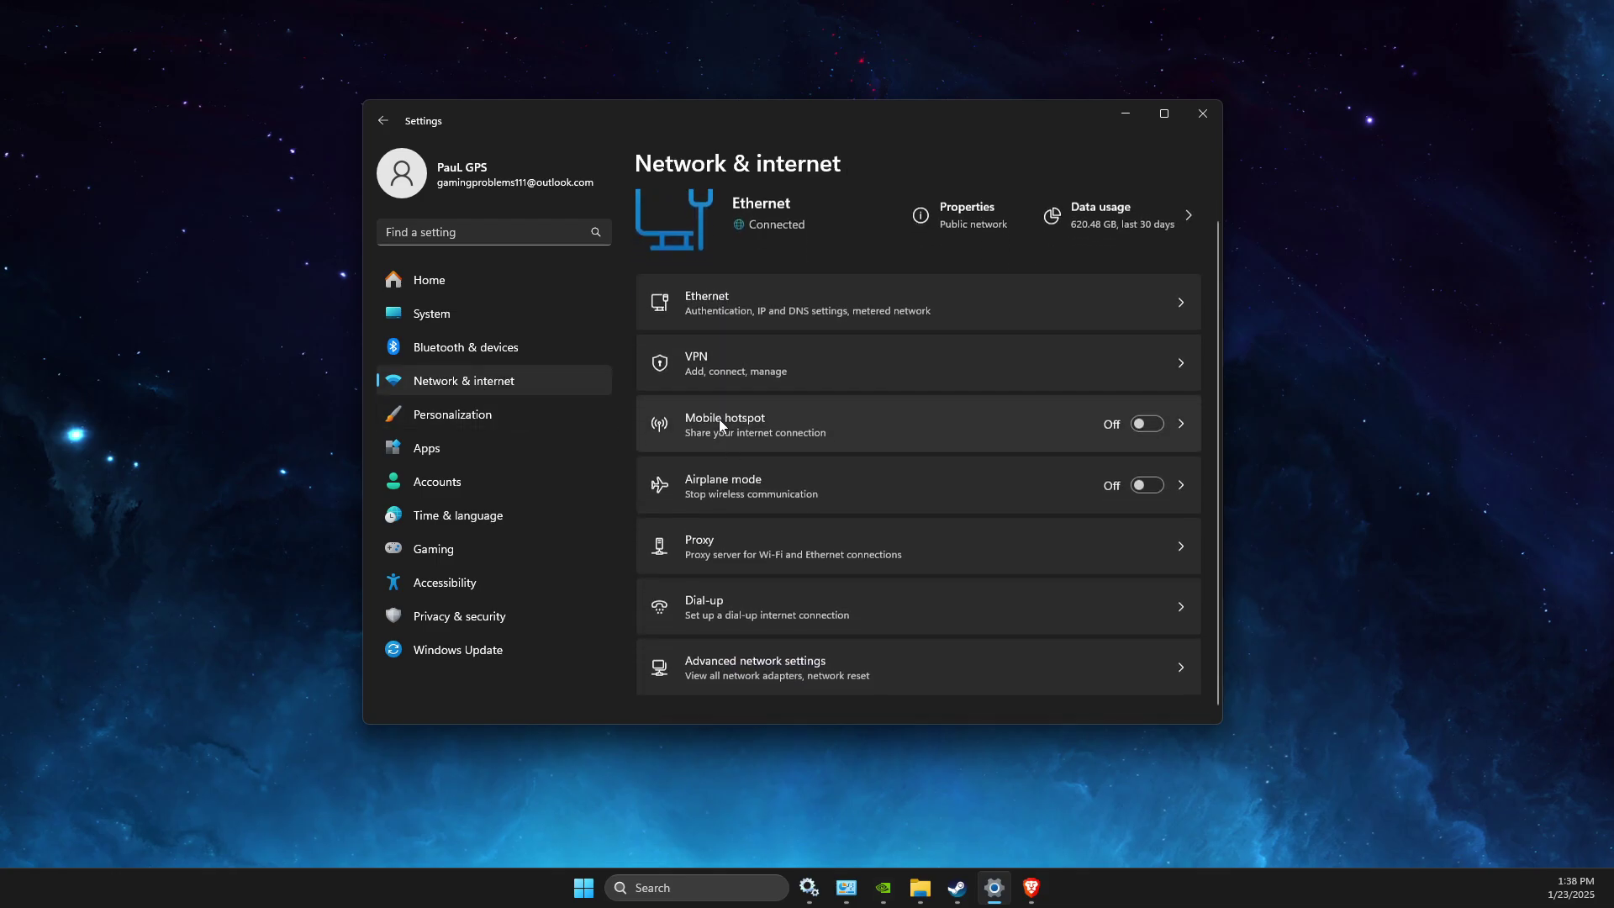
left_click(756, 673)
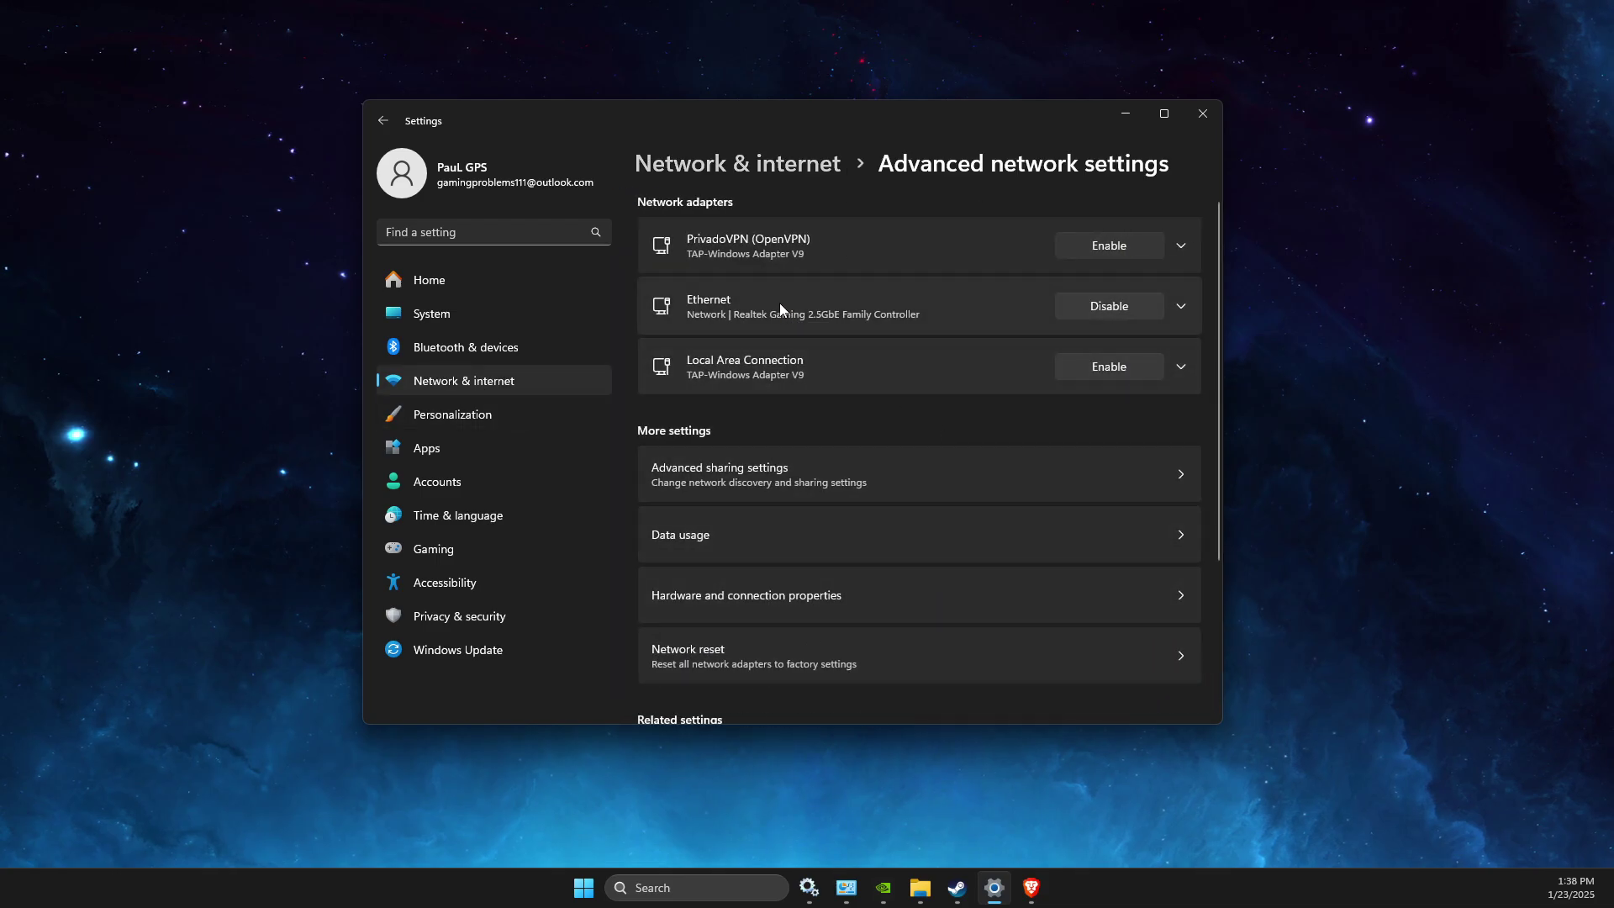
left_click(1181, 304)
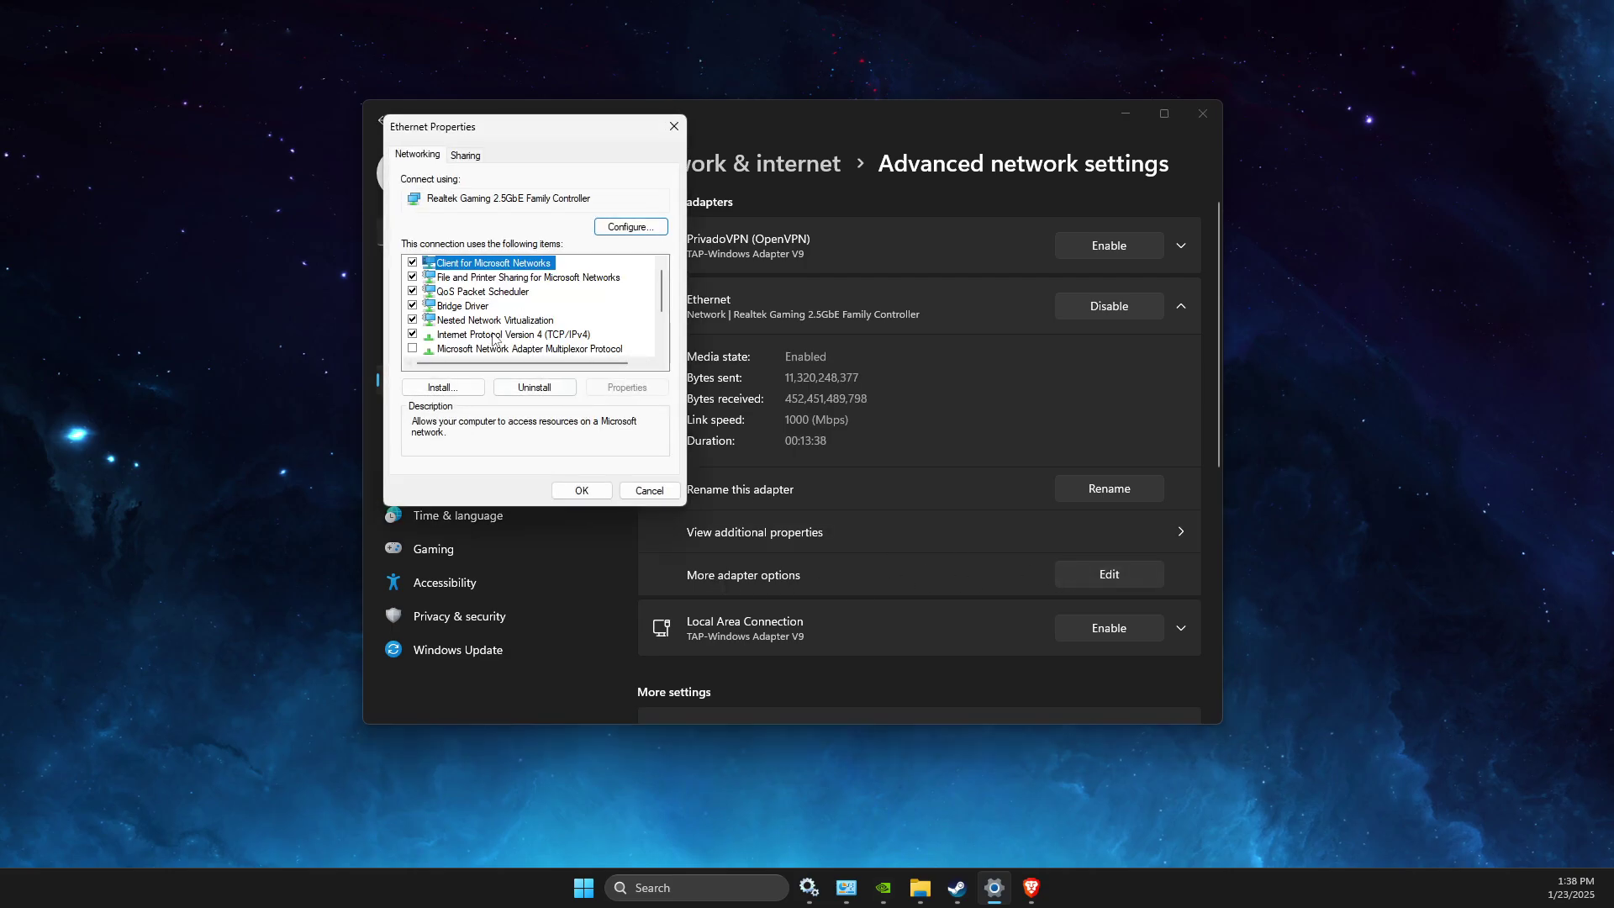
double_click(493, 334)
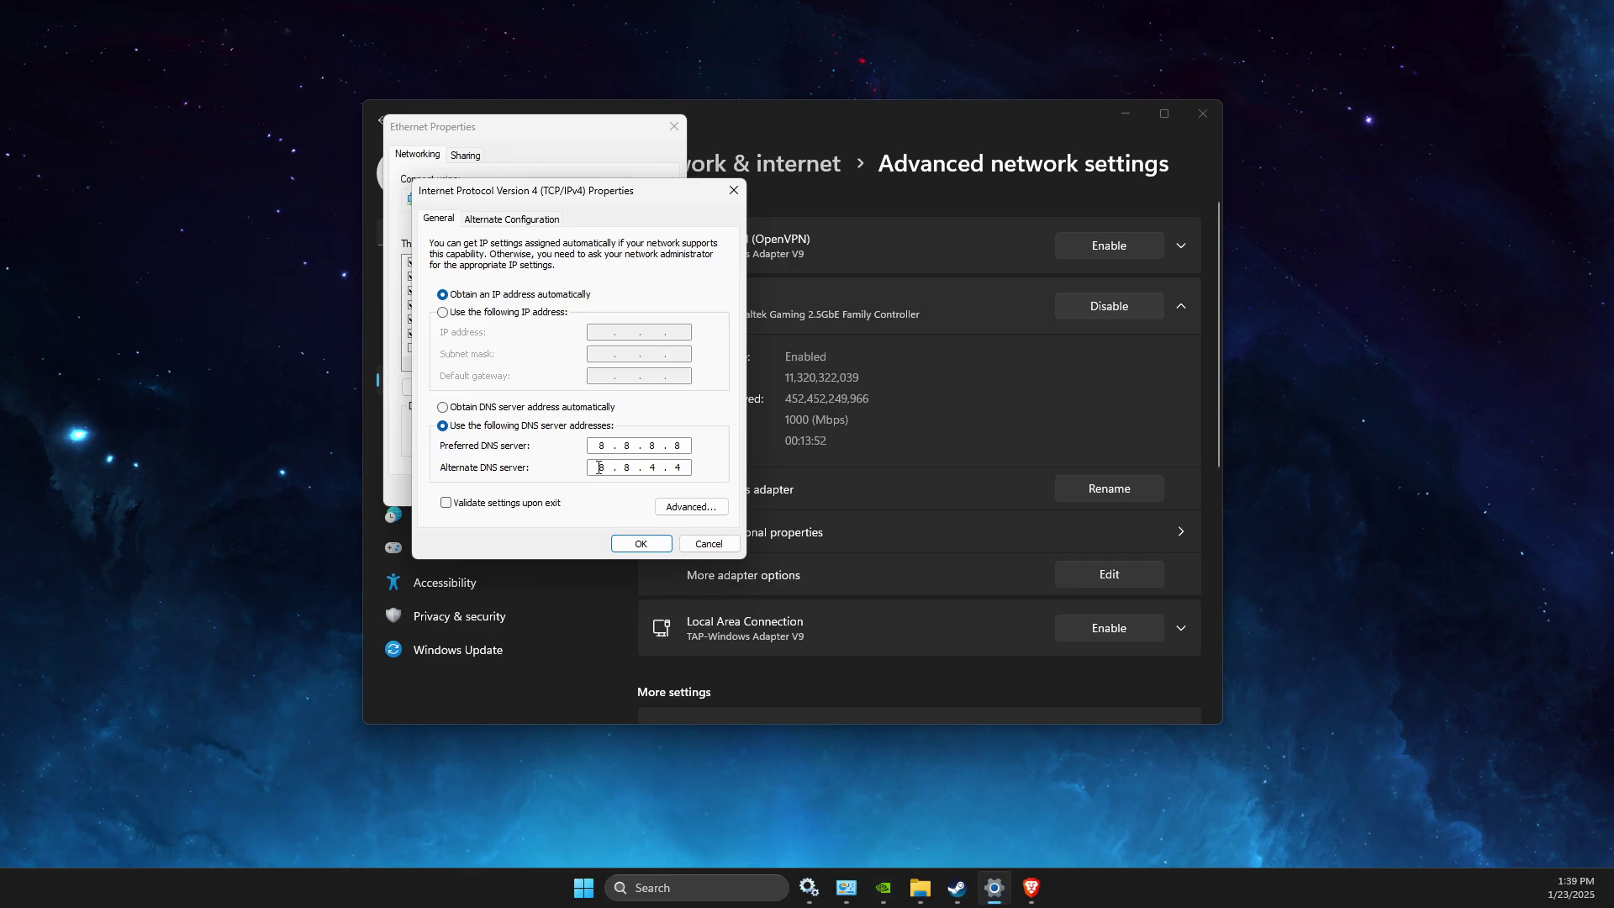
left_click(641, 543)
left_click(599, 489)
left_click(1202, 113)
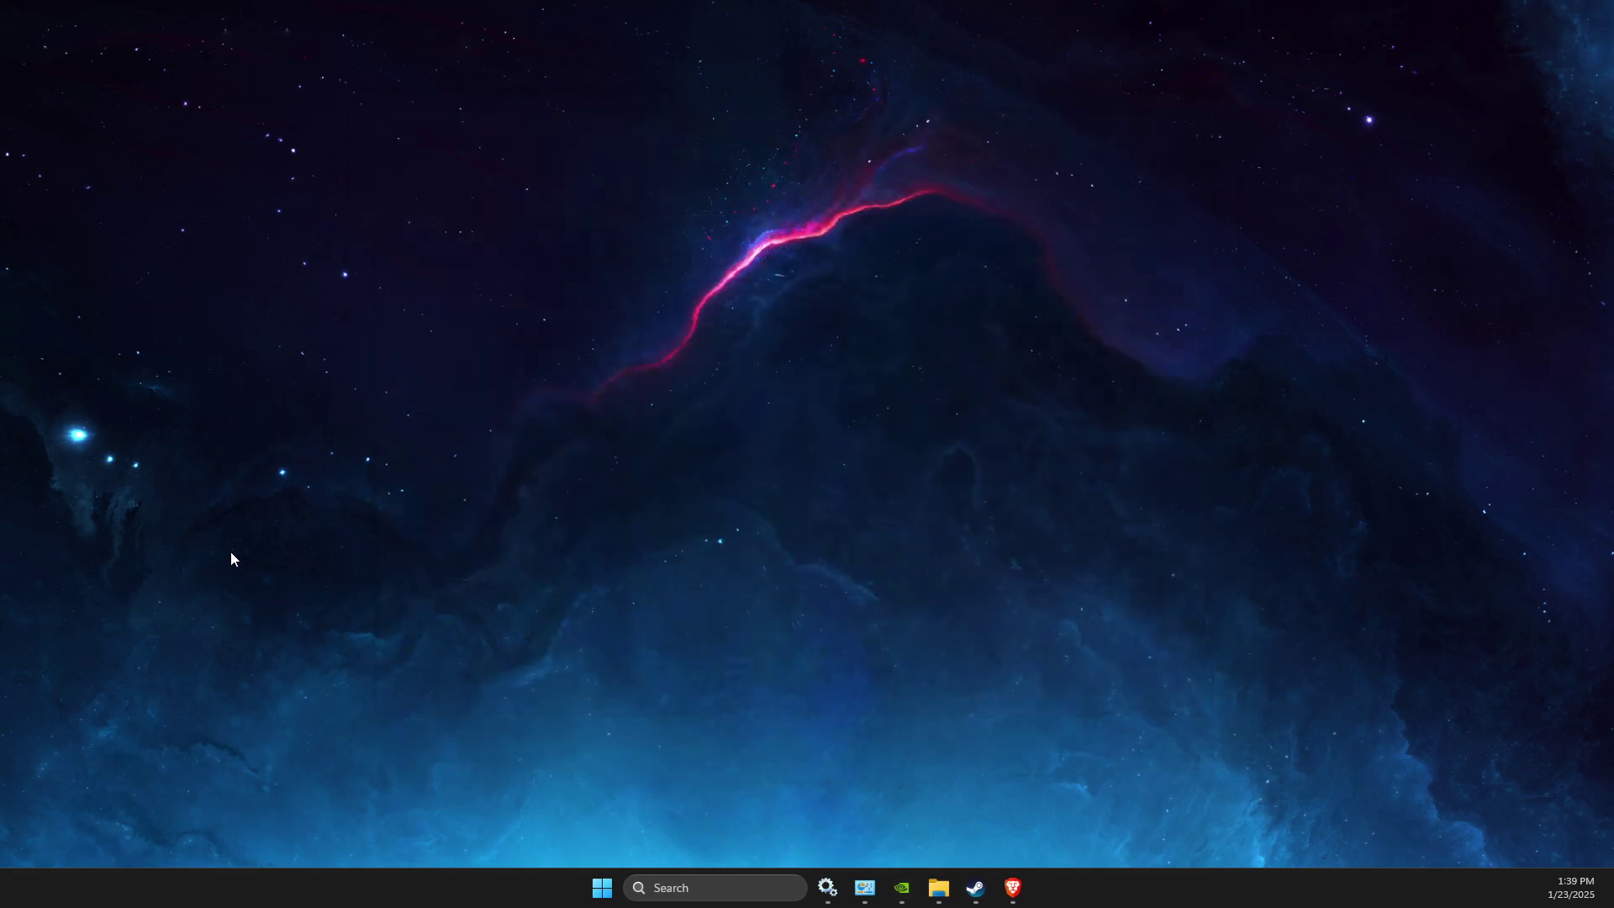
Open Task Manager and filter the running processes by "steam".
left_click(716, 889)
type("task manager")
left_click(703, 371)
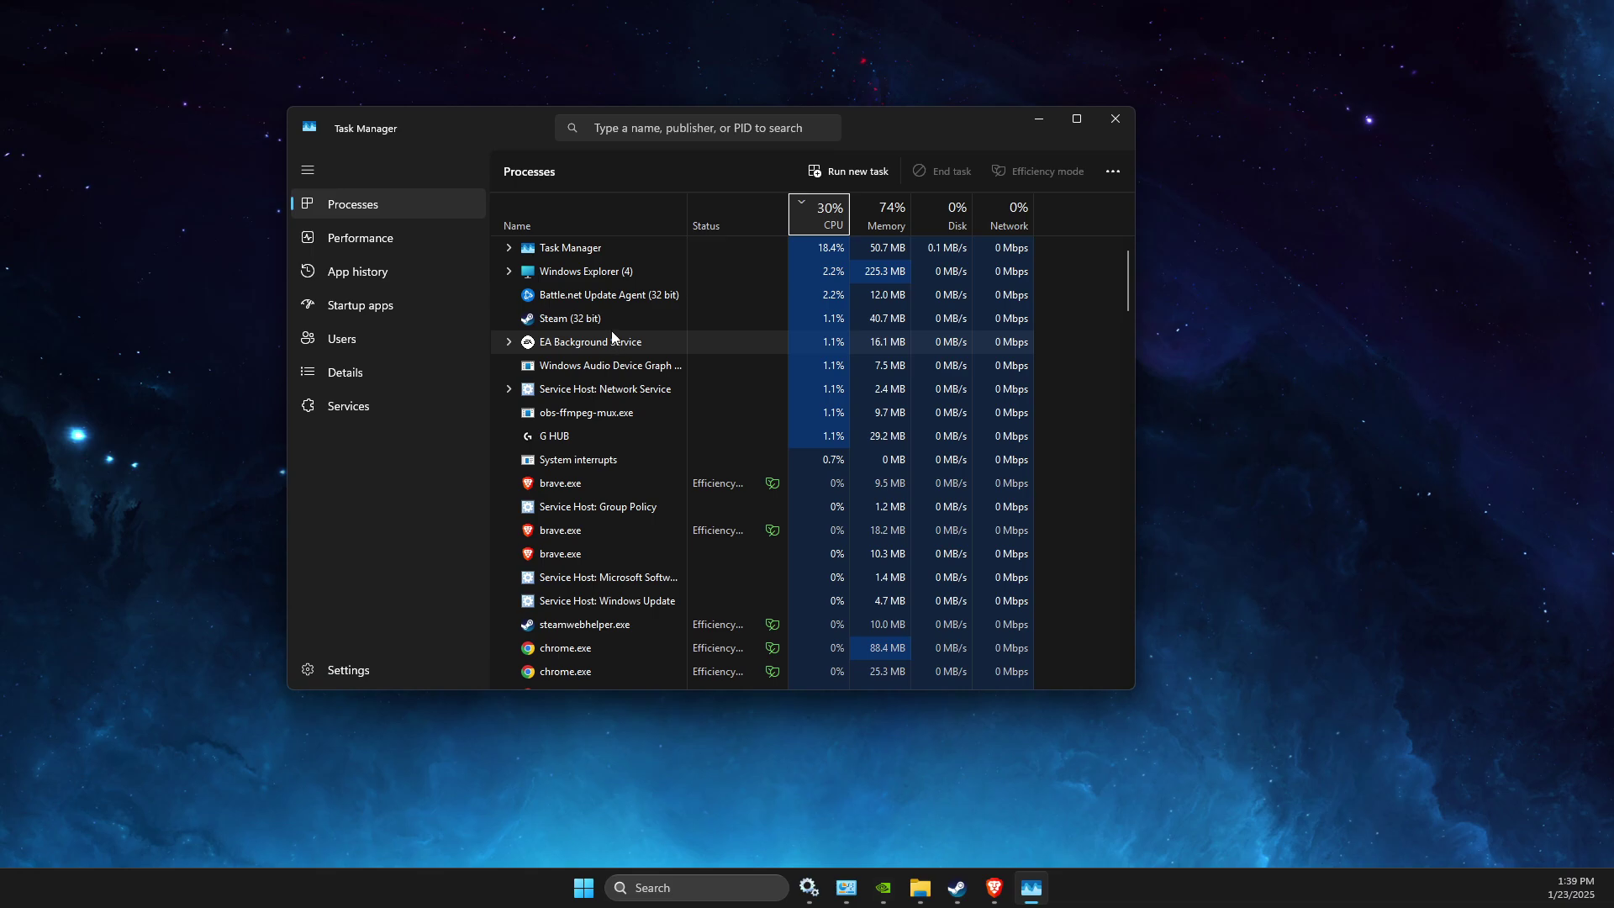
left_click(584, 388)
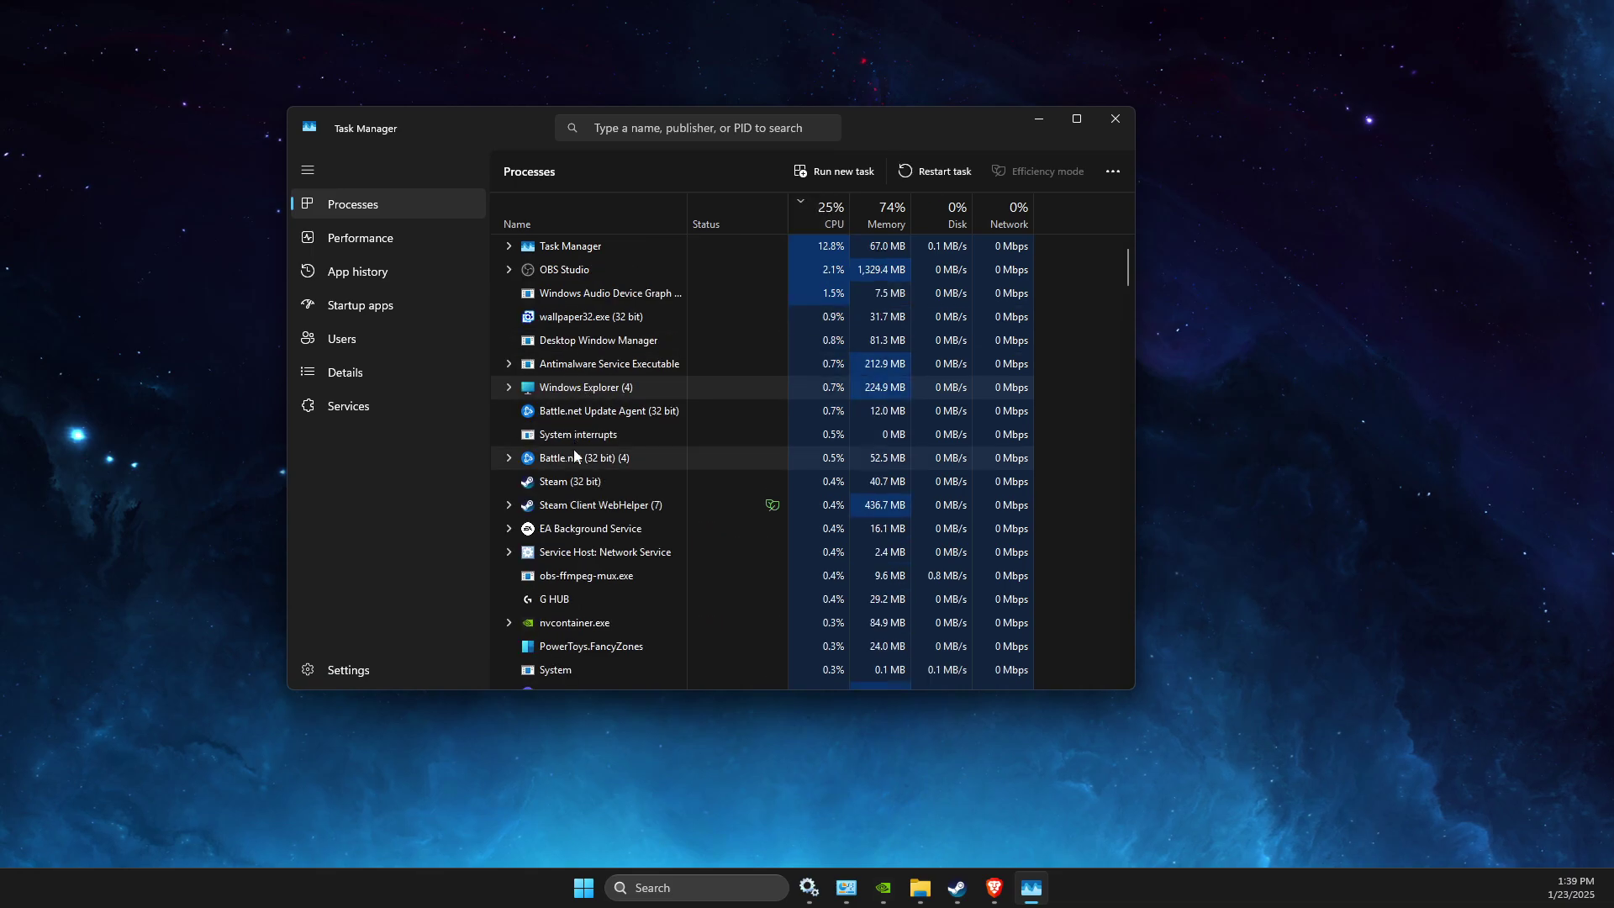
left_click(607, 127)
type("steam")
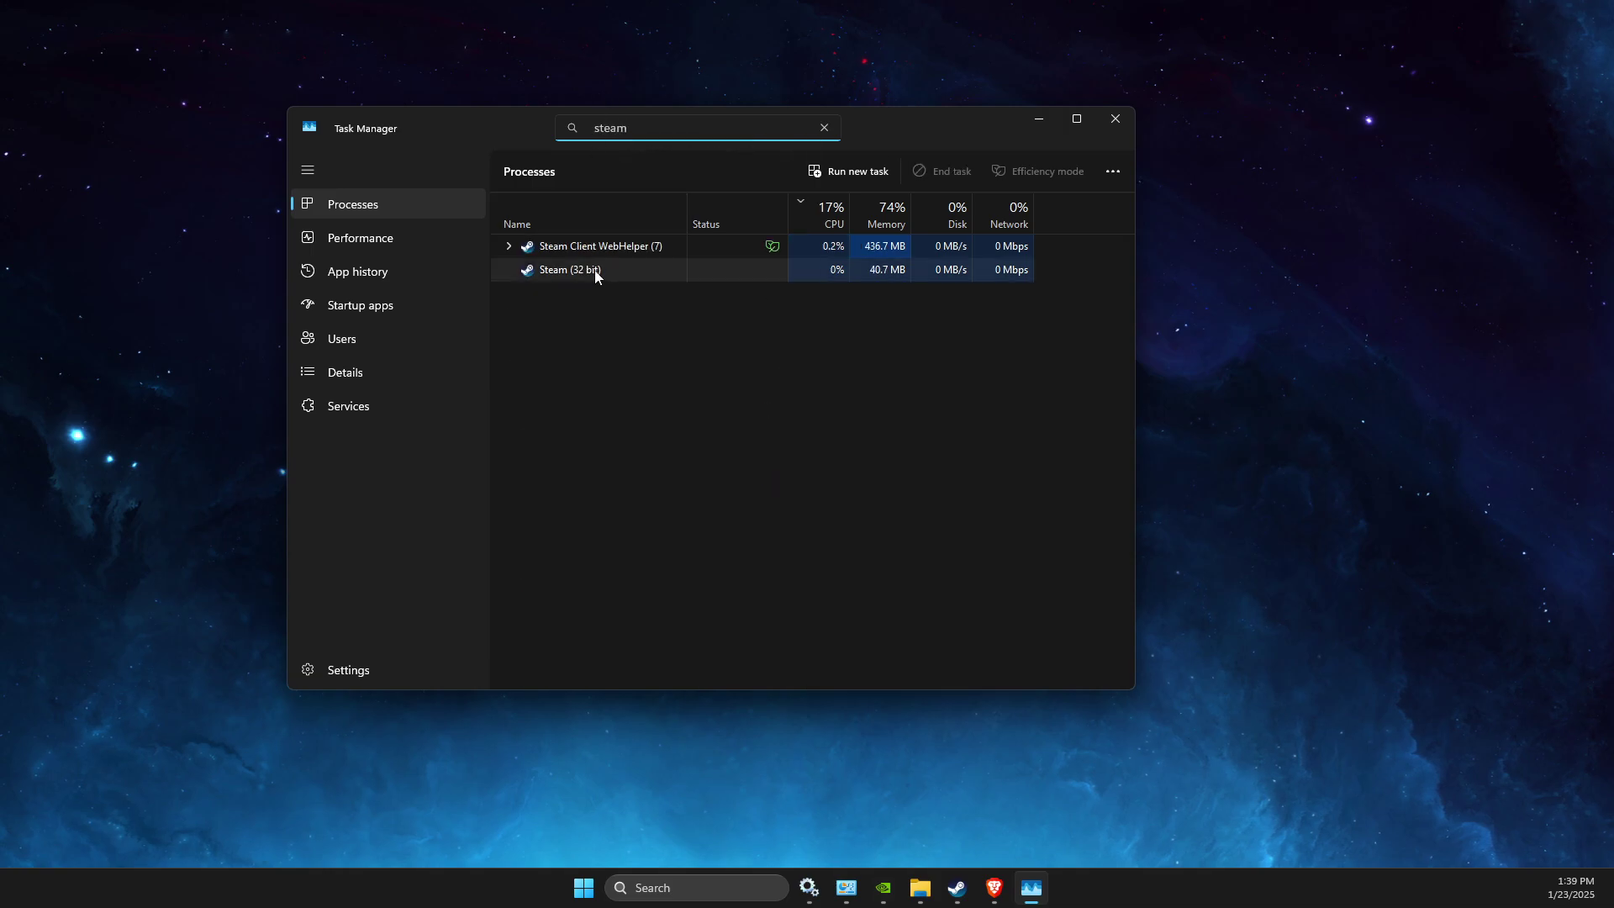
Go to the details of the Steam process, set the priority of steam.exe to High and close Task Manager.
right_click(595, 274)
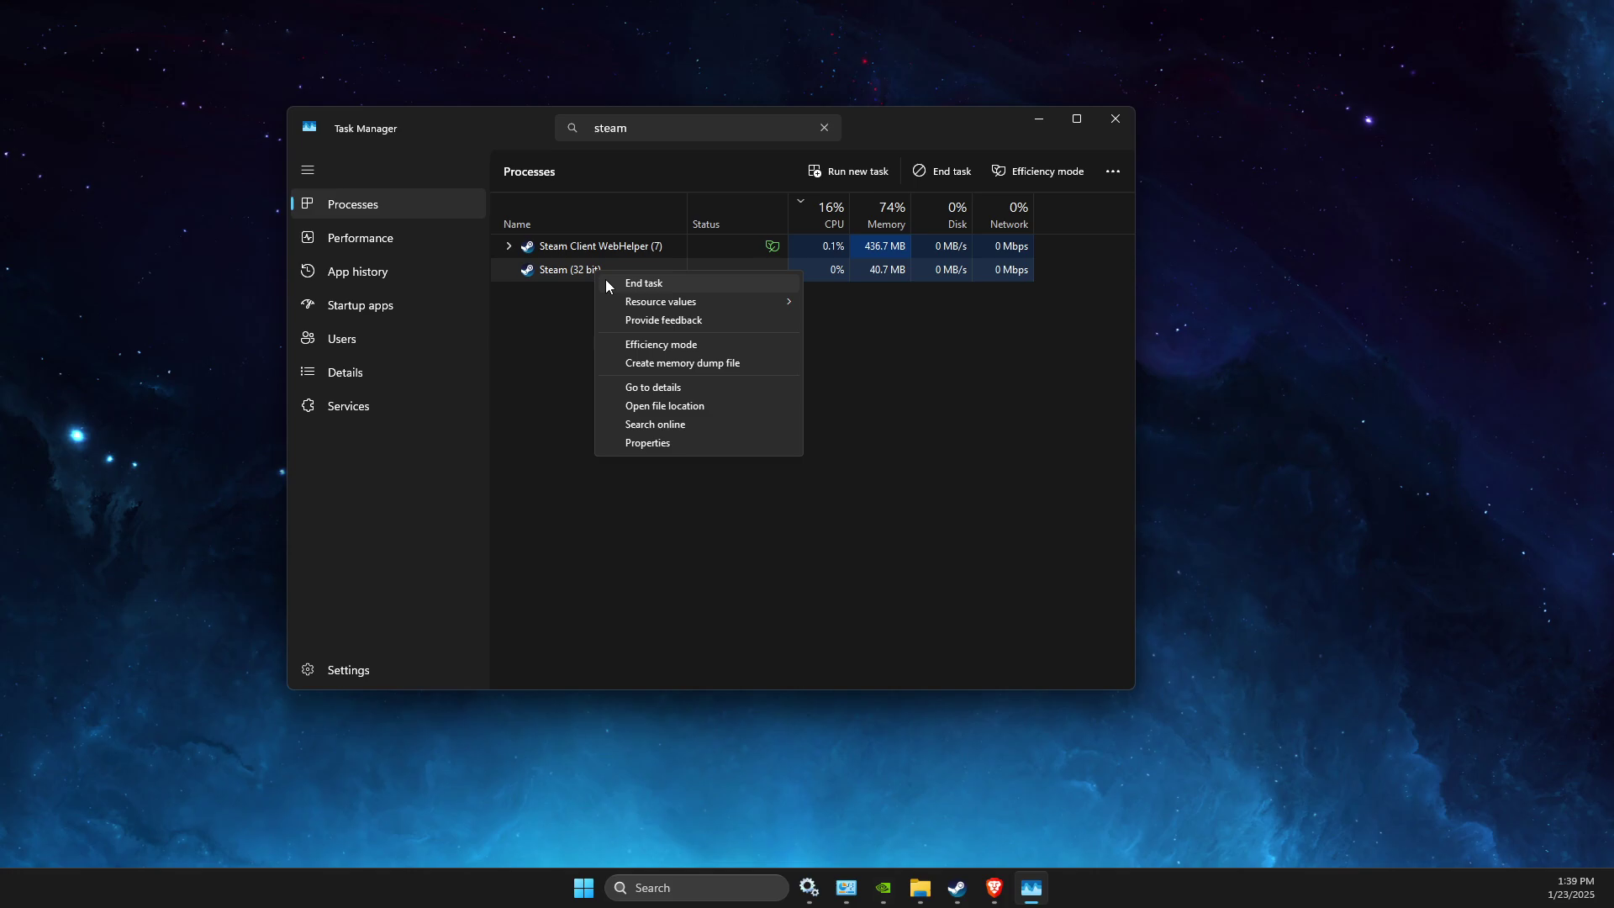
left_click(649, 387)
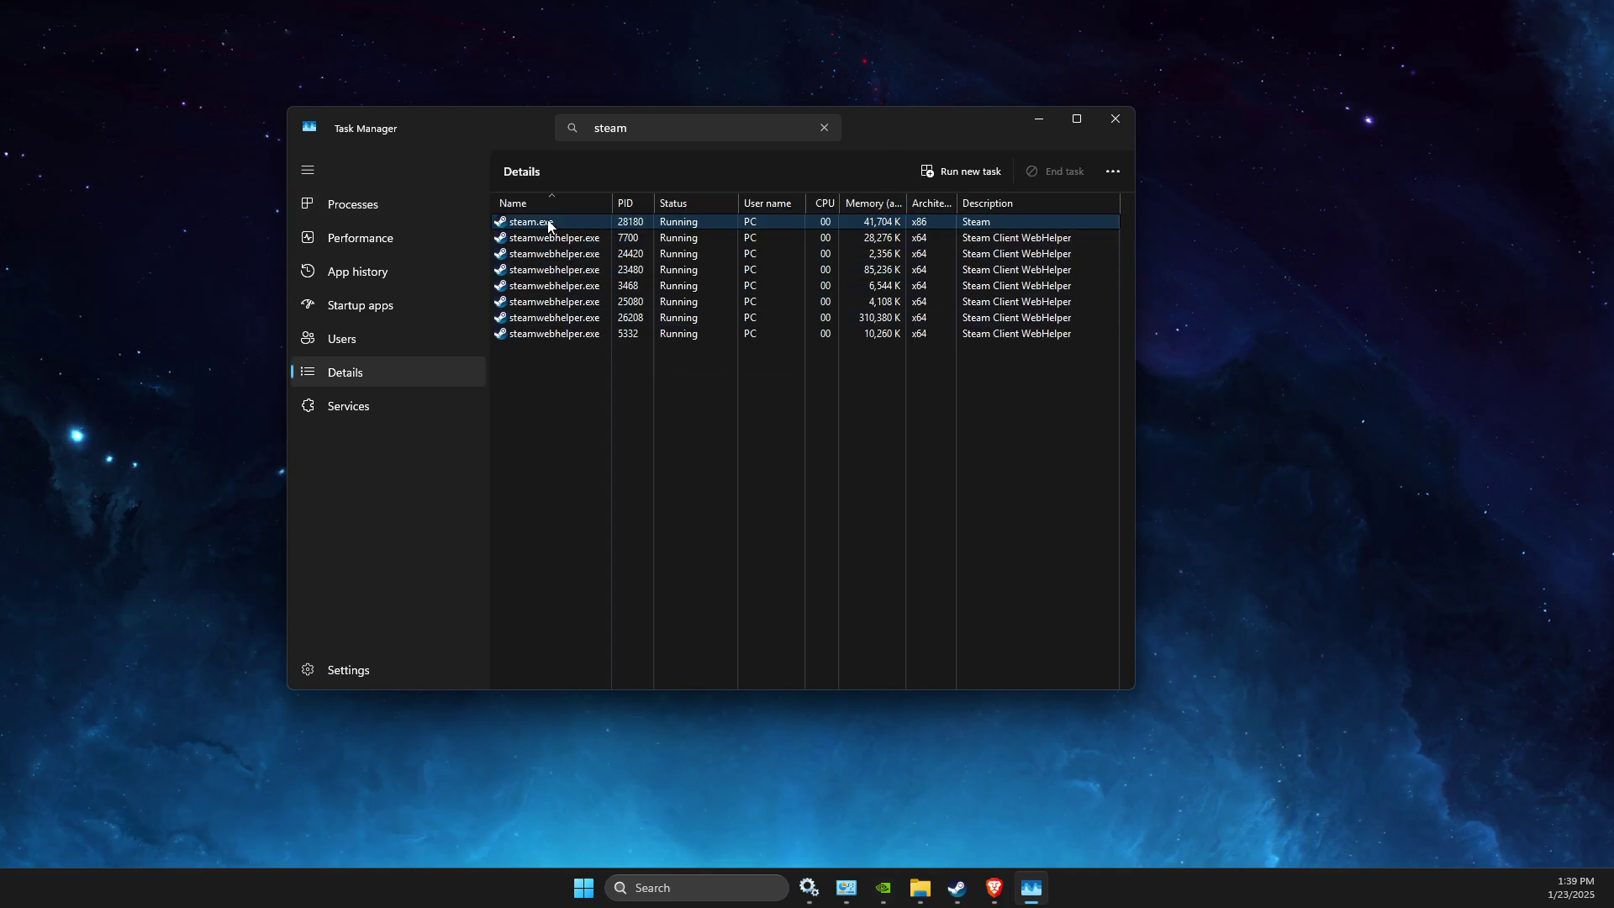
right_click(548, 225)
mouse_move(613, 314)
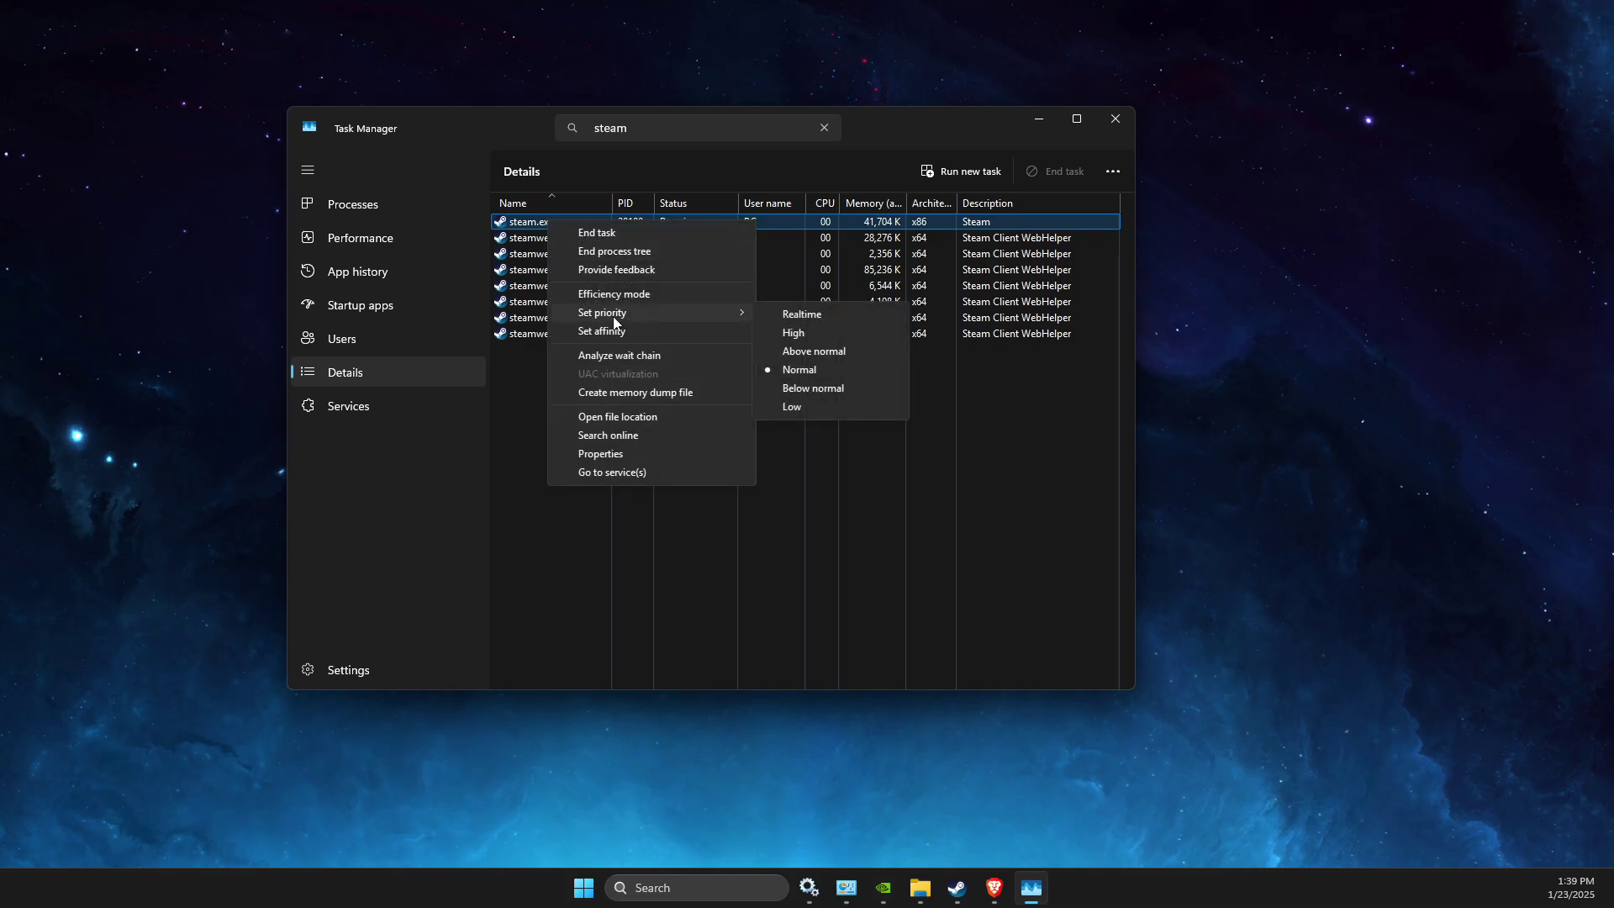
left_click(827, 333)
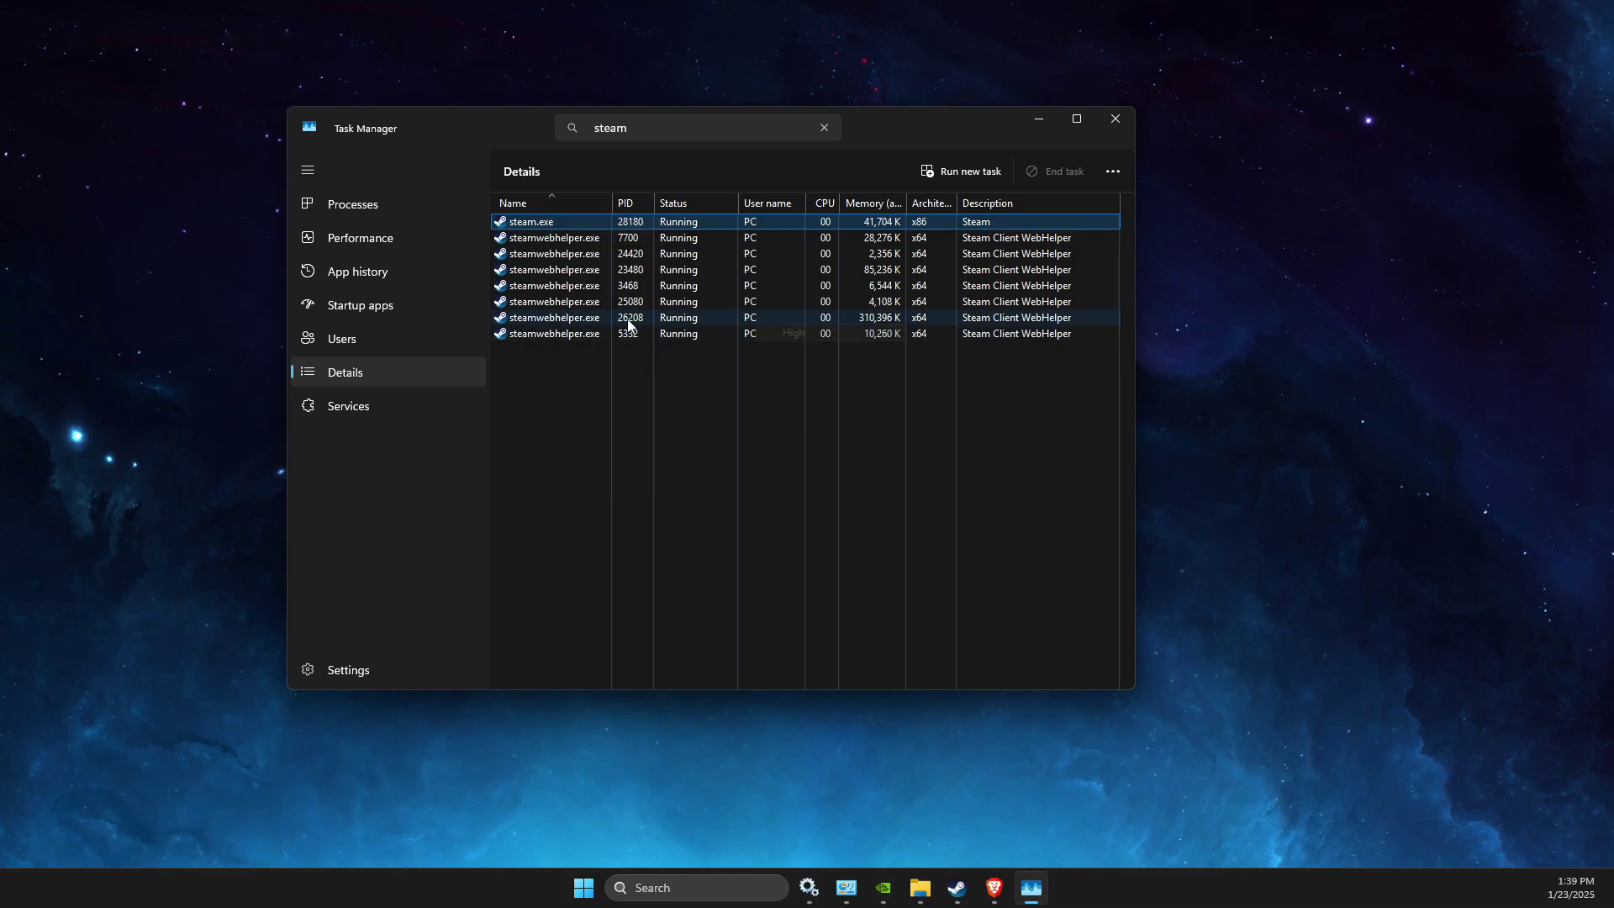
left_click(772, 446)
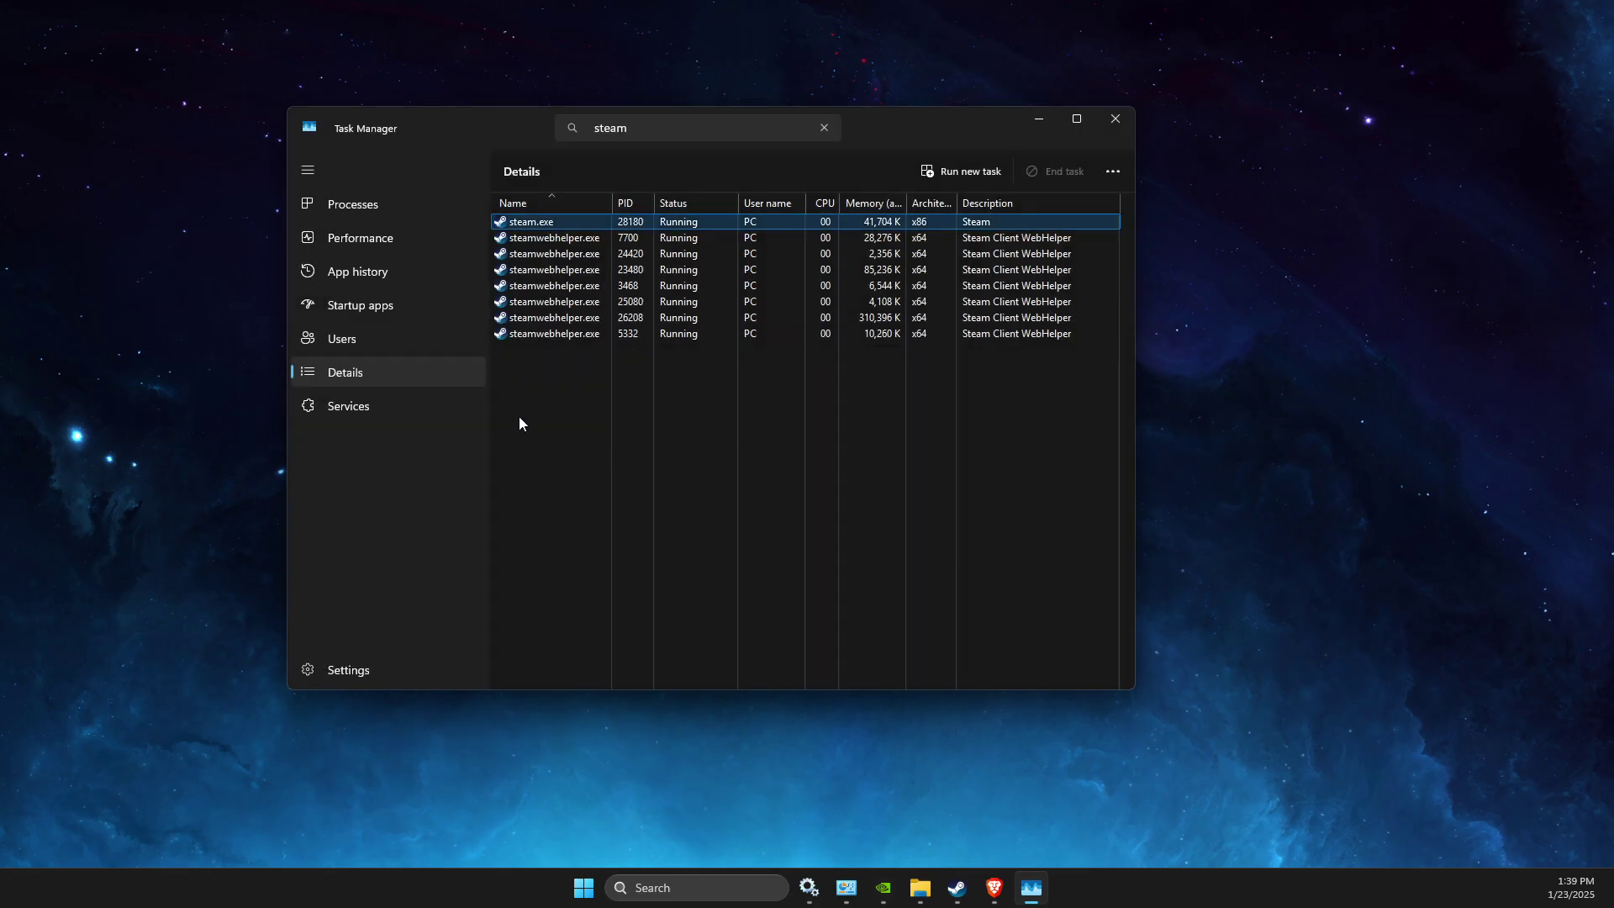
left_click(1115, 119)
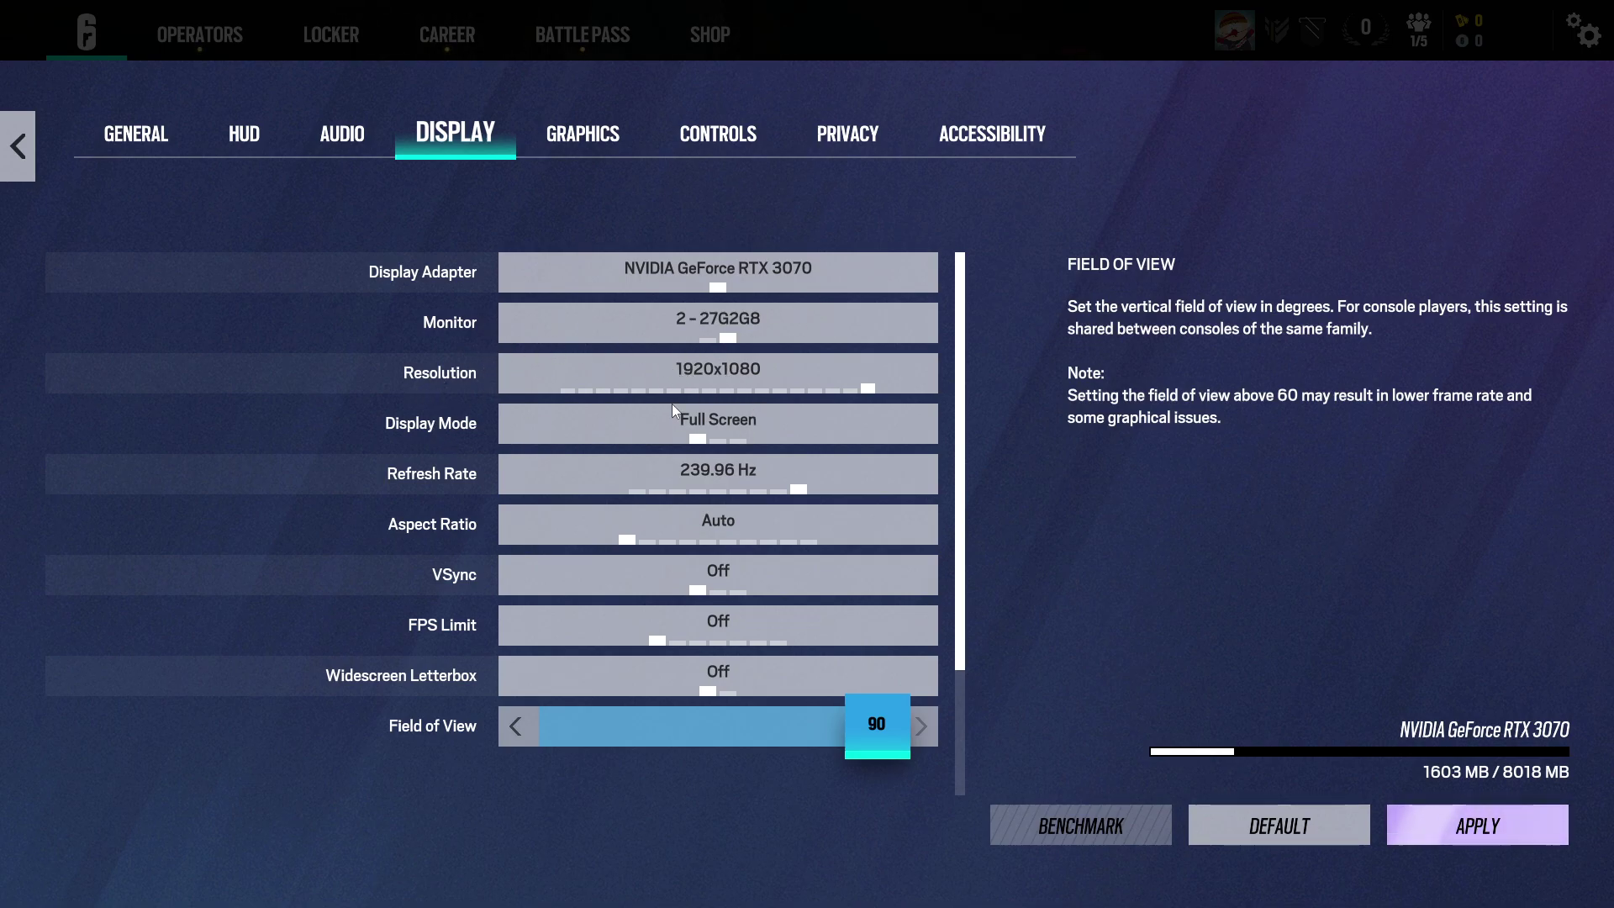
Review the display options and all graphics quality options in the Rainbow Six Siege settings.
left_click(539, 458)
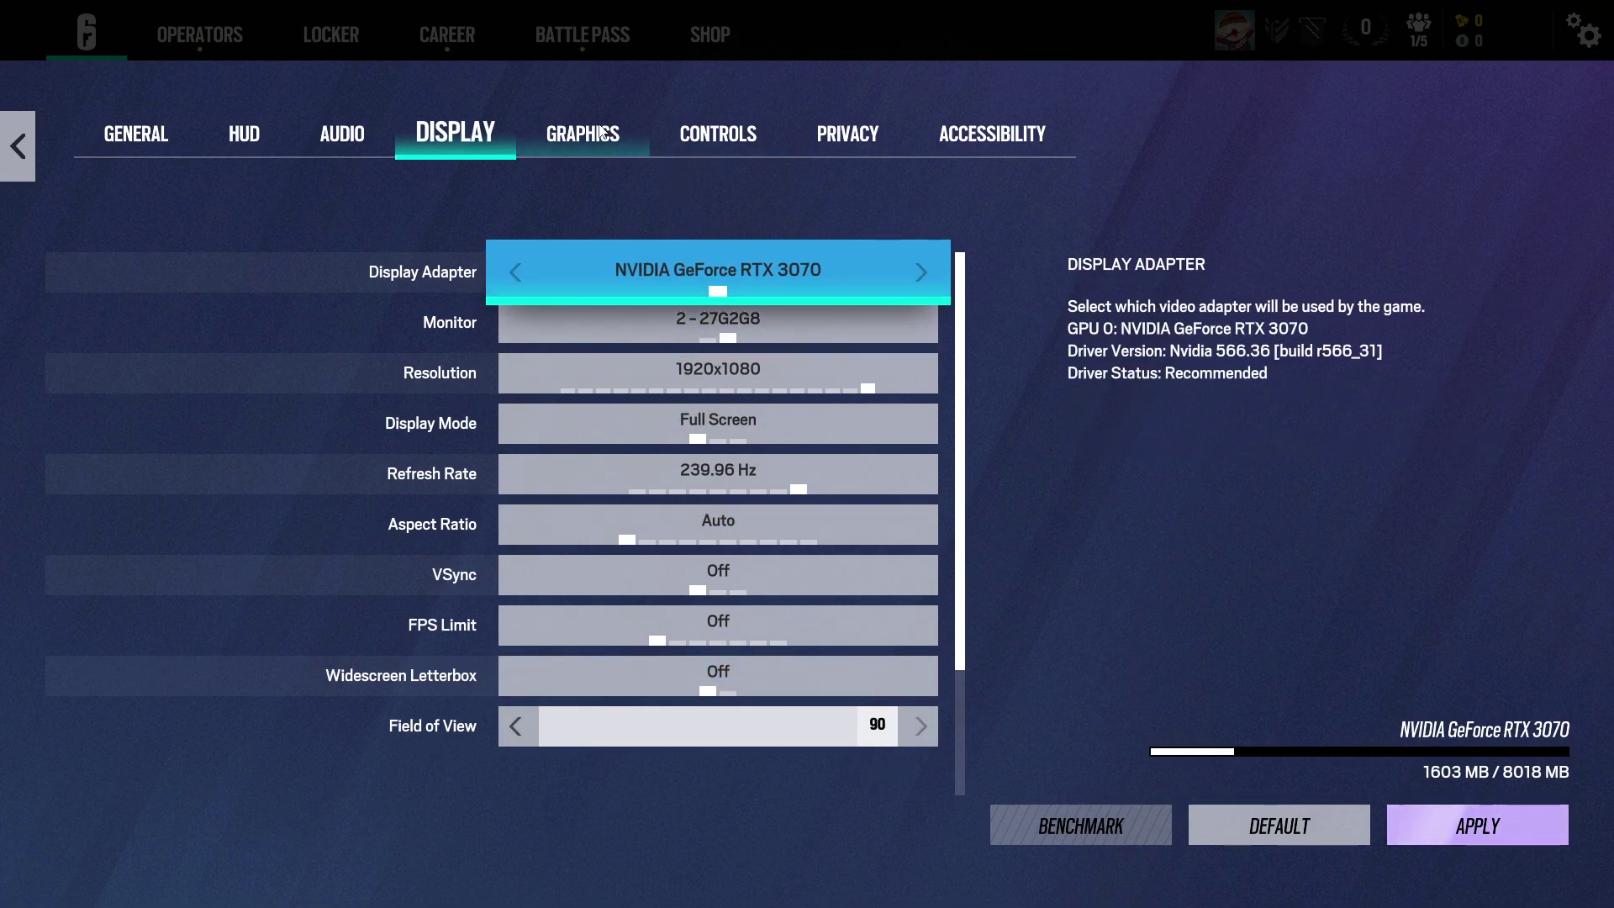
left_click(583, 134)
left_click(653, 834)
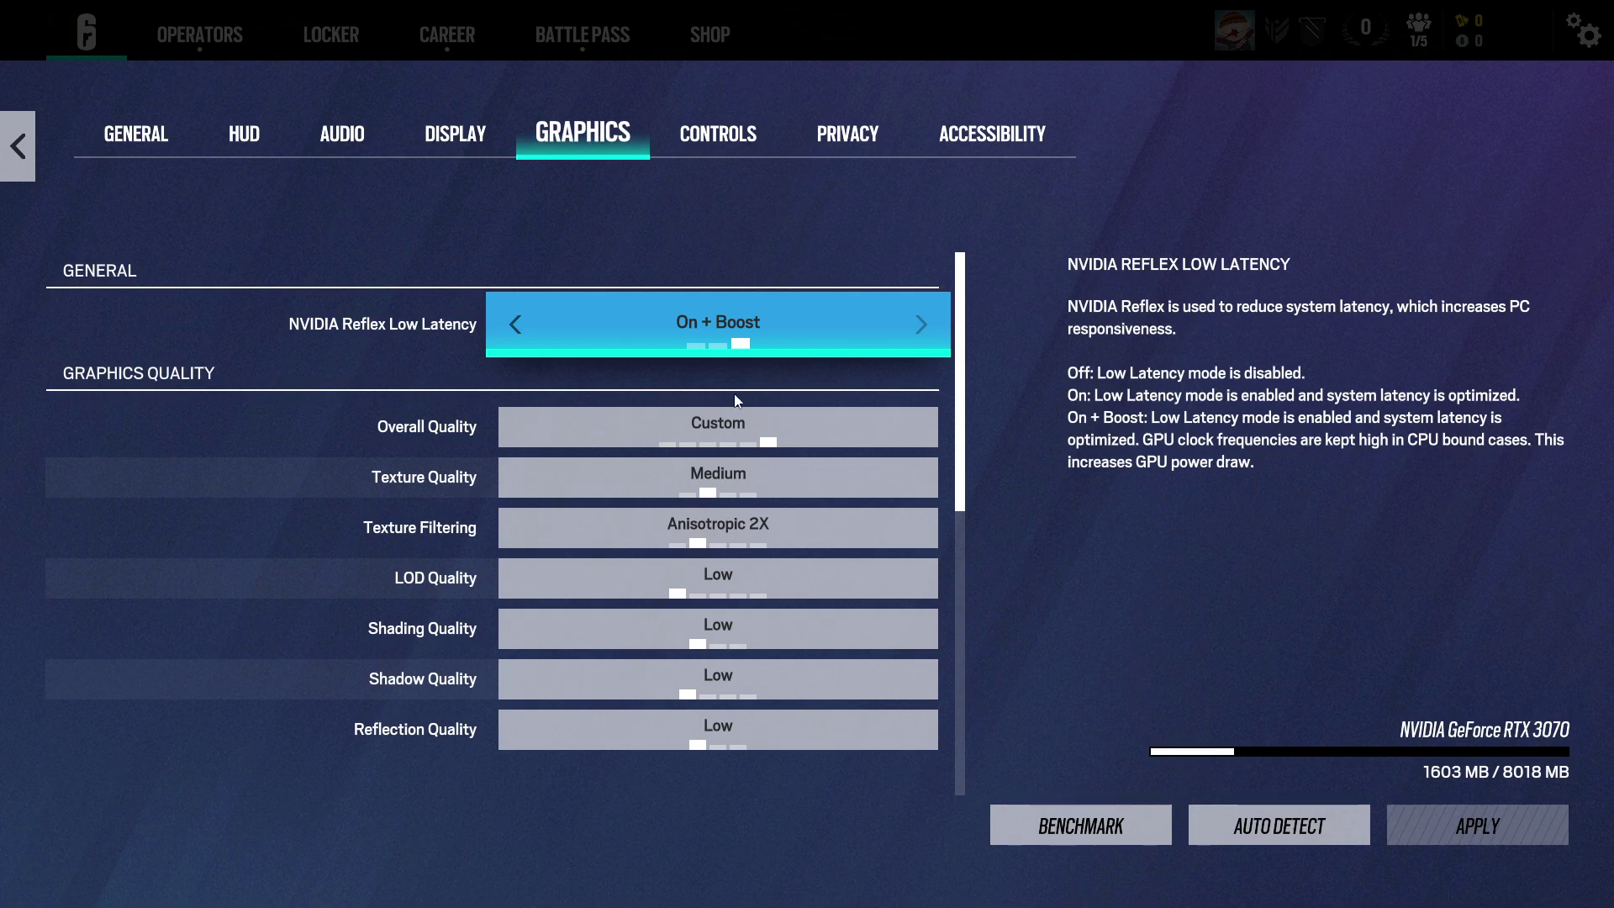
scroll(747, 443, "down", 1)
scroll(746, 444, "down", 1)
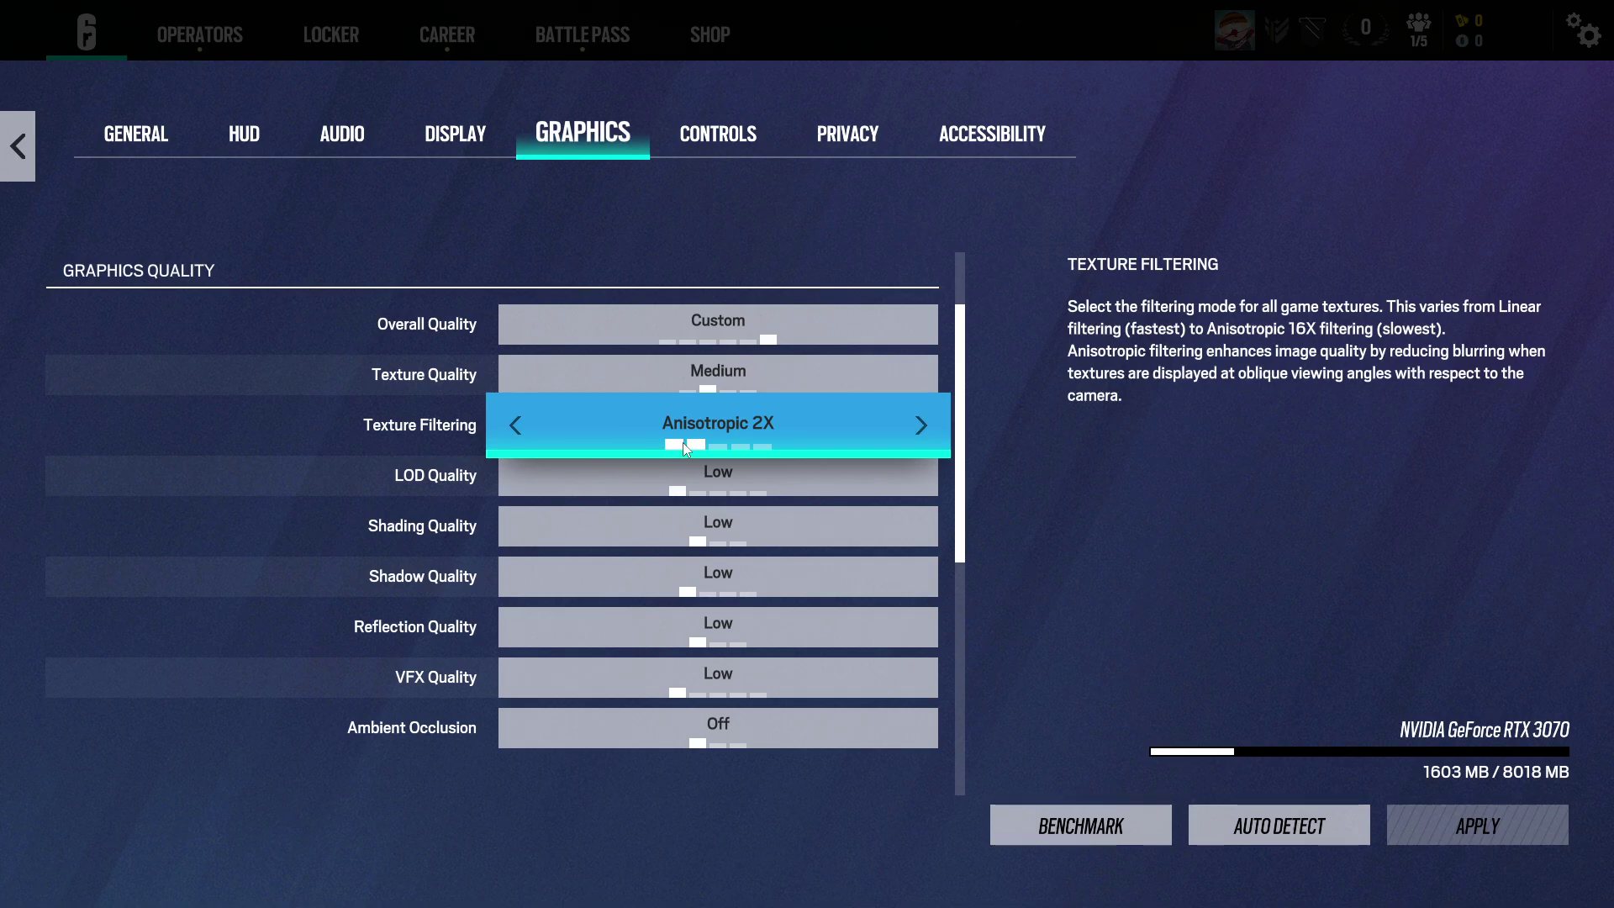
scroll(767, 448, "down", 1)
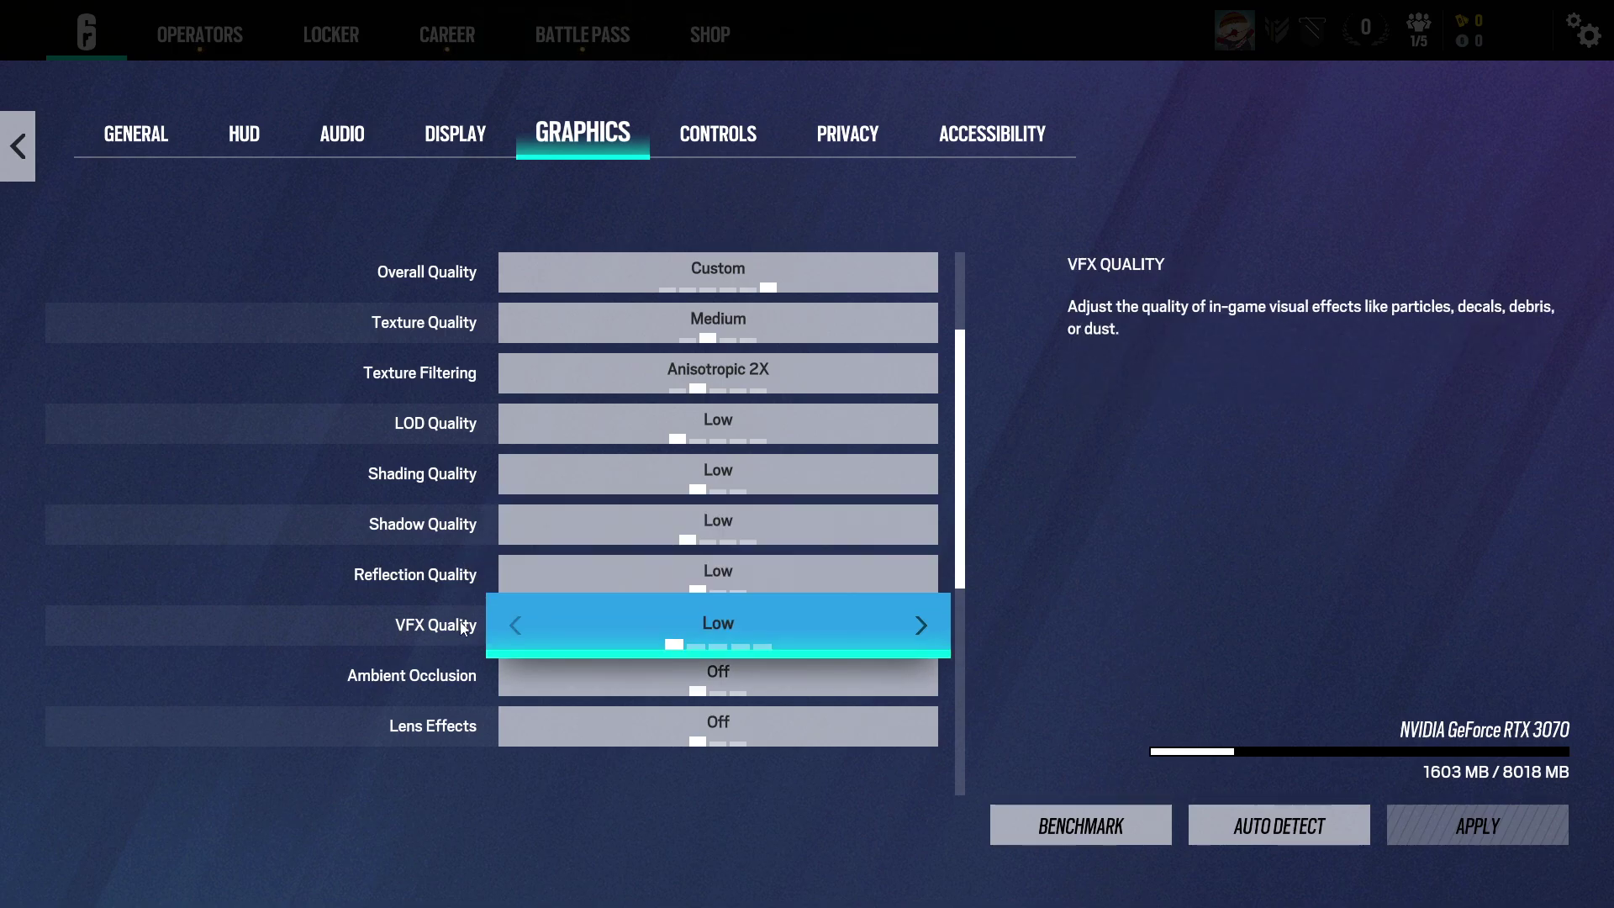
scroll(618, 641, "down", 3)
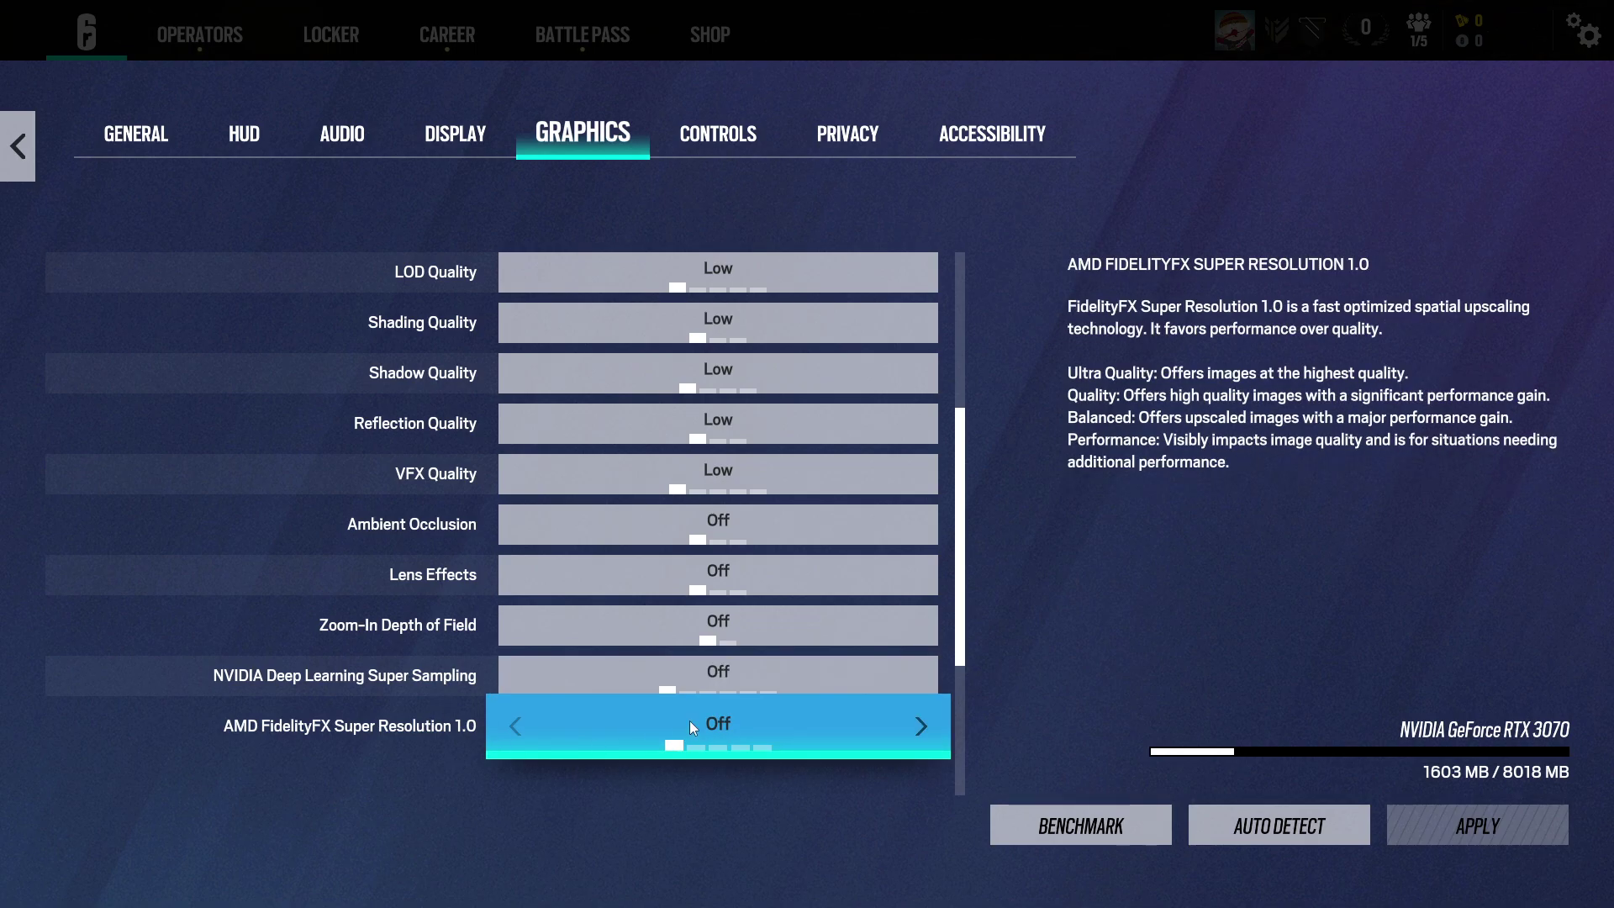
scroll(959, 656, "down", 5)
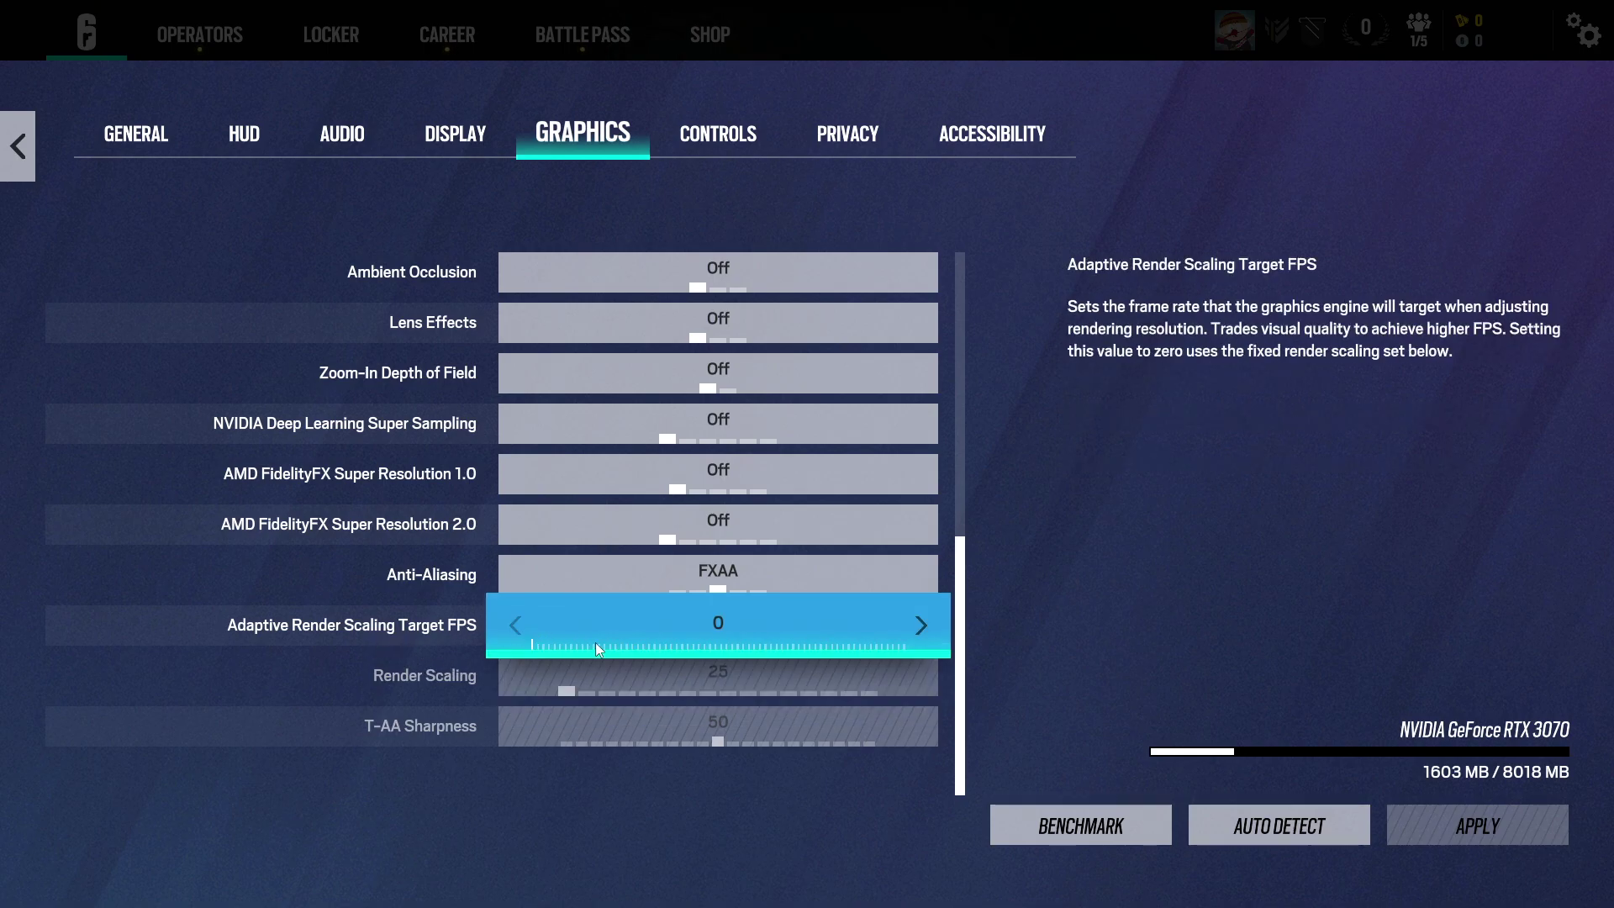
Raise the Adaptive Render Scaling Target FPS in the graphics options and bring it back to 0.
left_click(923, 626)
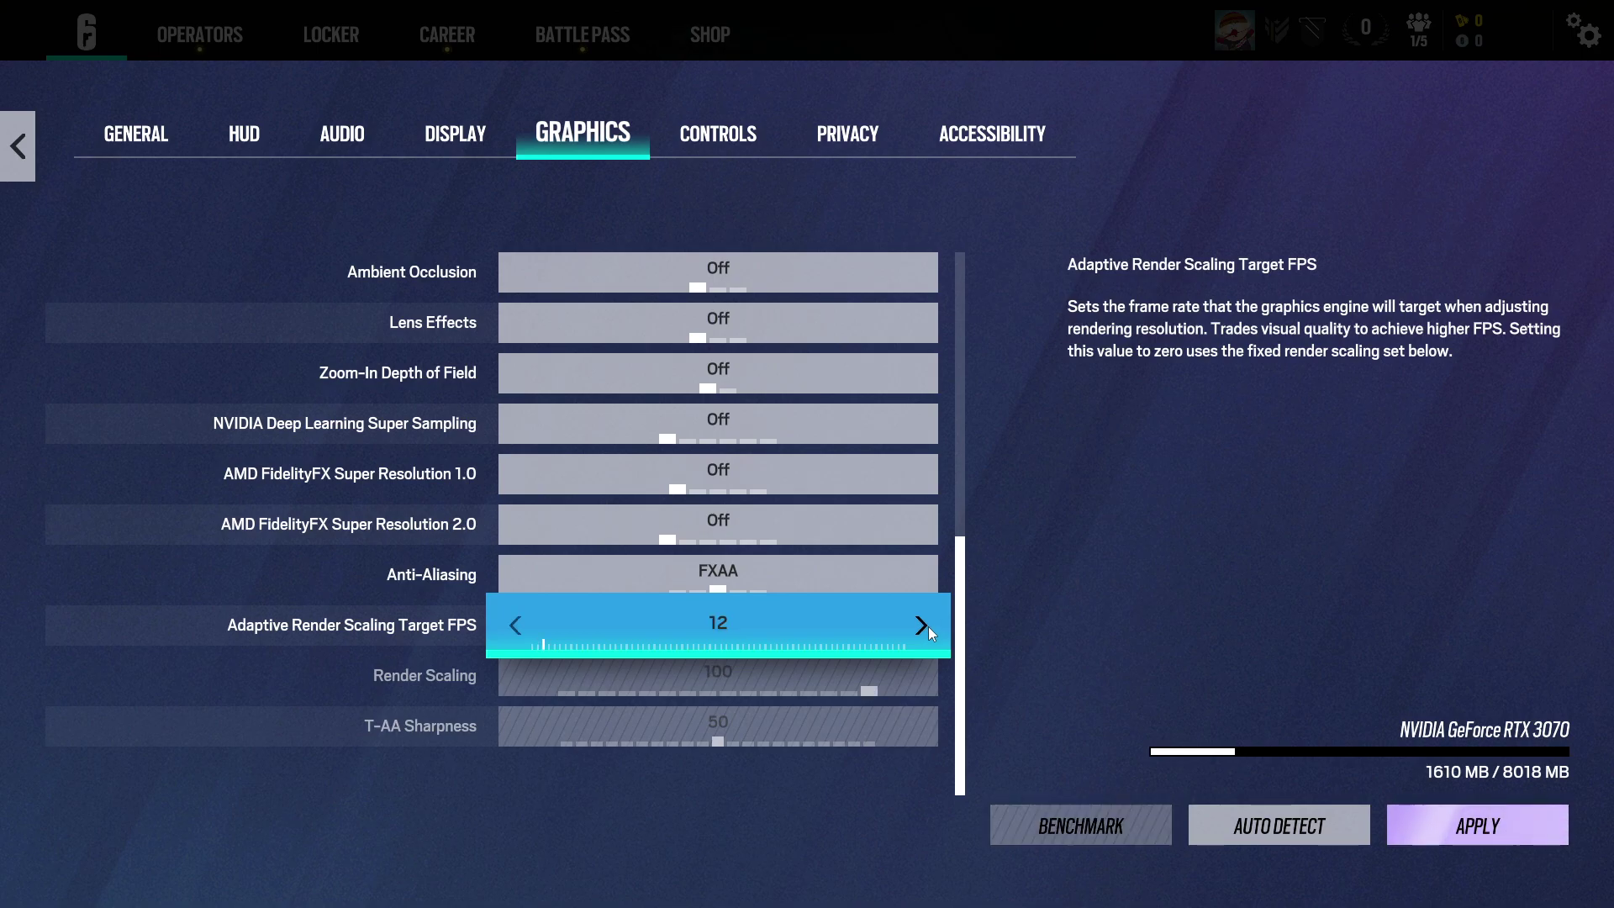
left_click(923, 626)
left_click(516, 625)
left_click(516, 625)
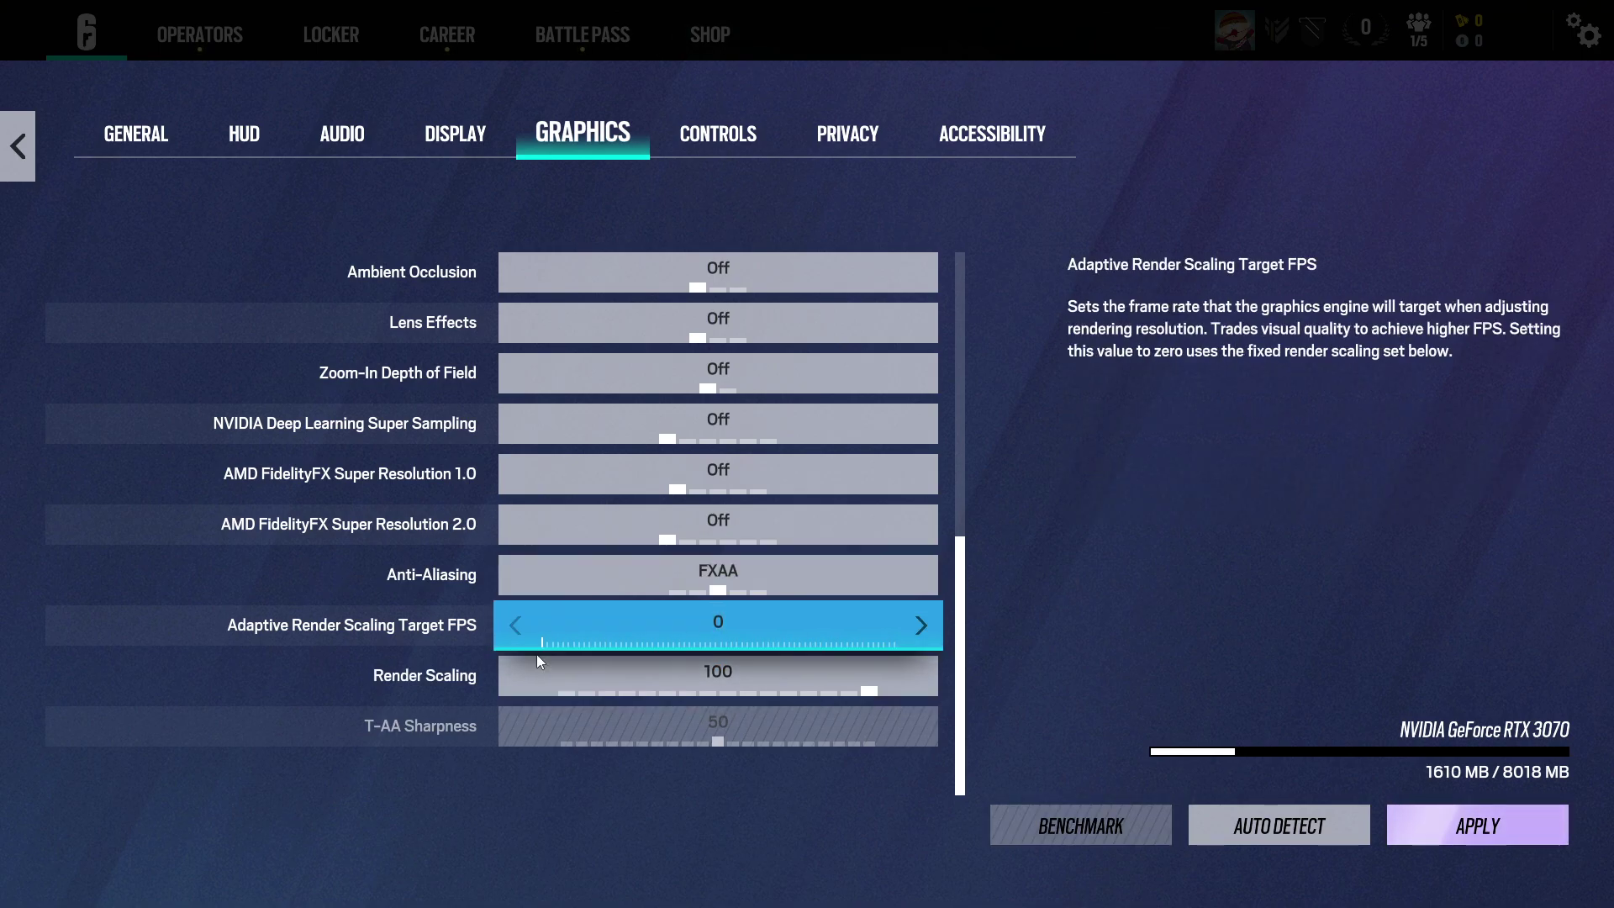